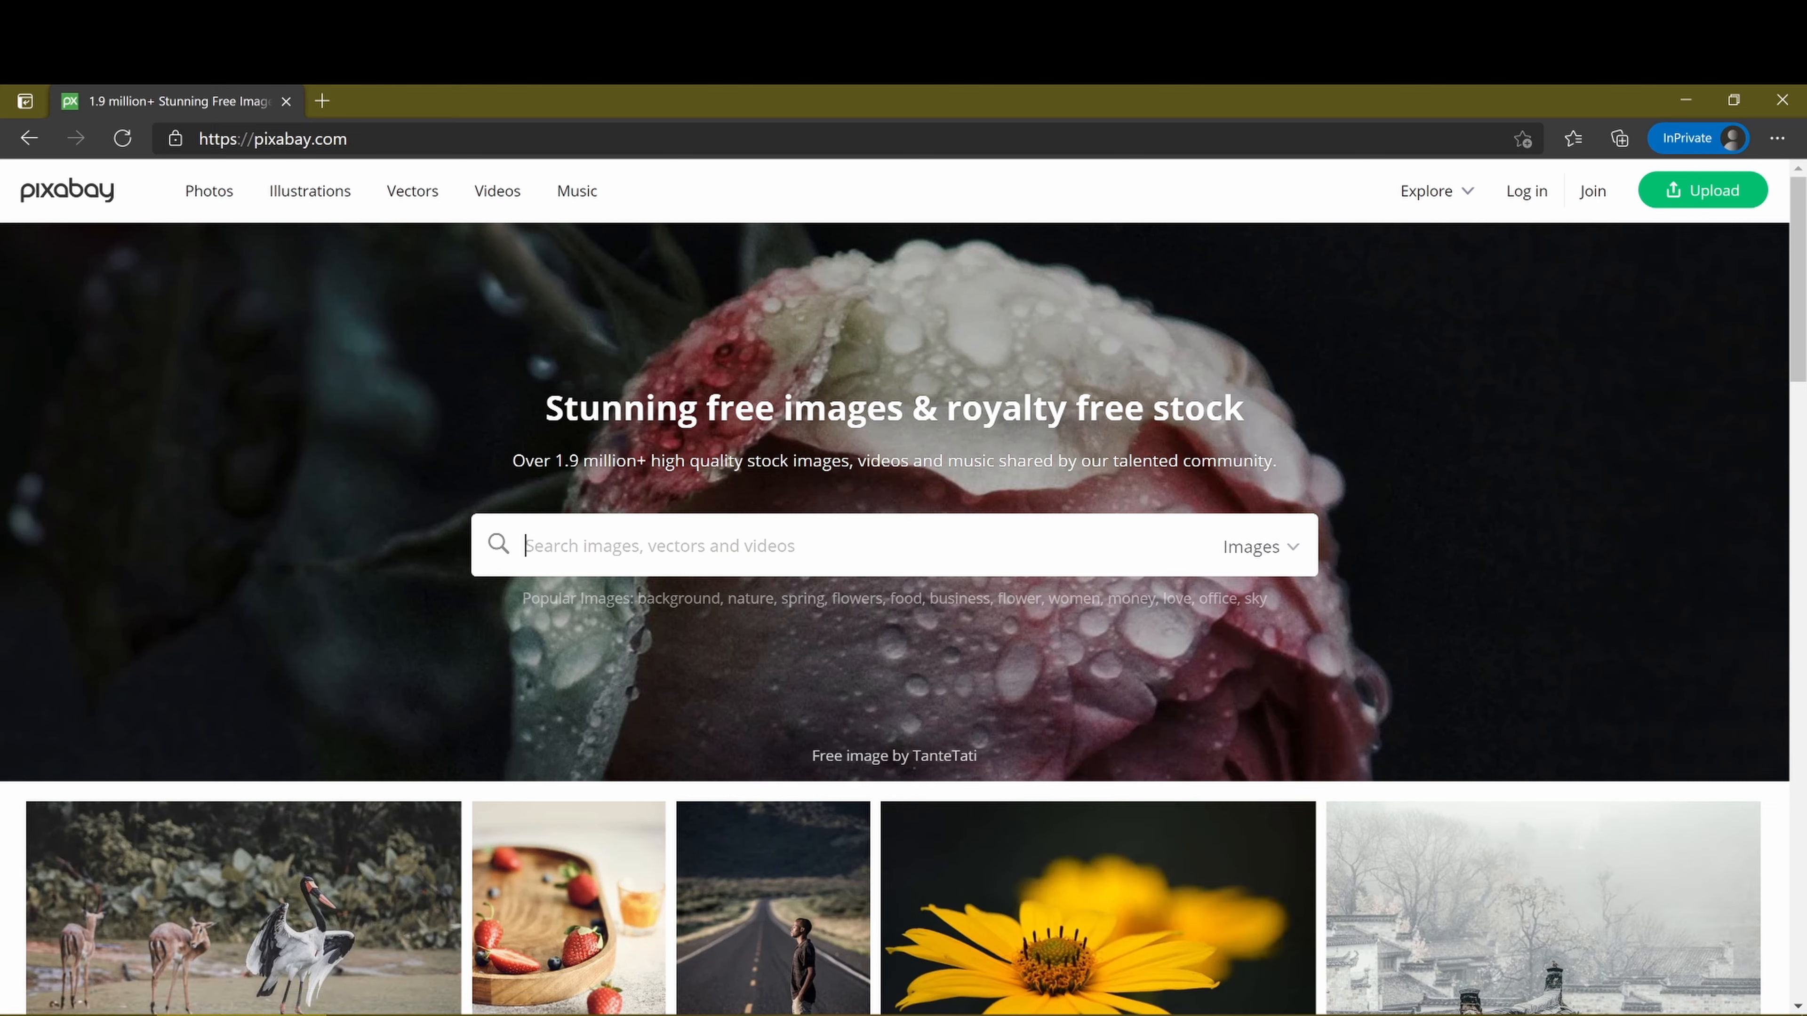
Search Pixabay images for "youtube"
text(youtu)
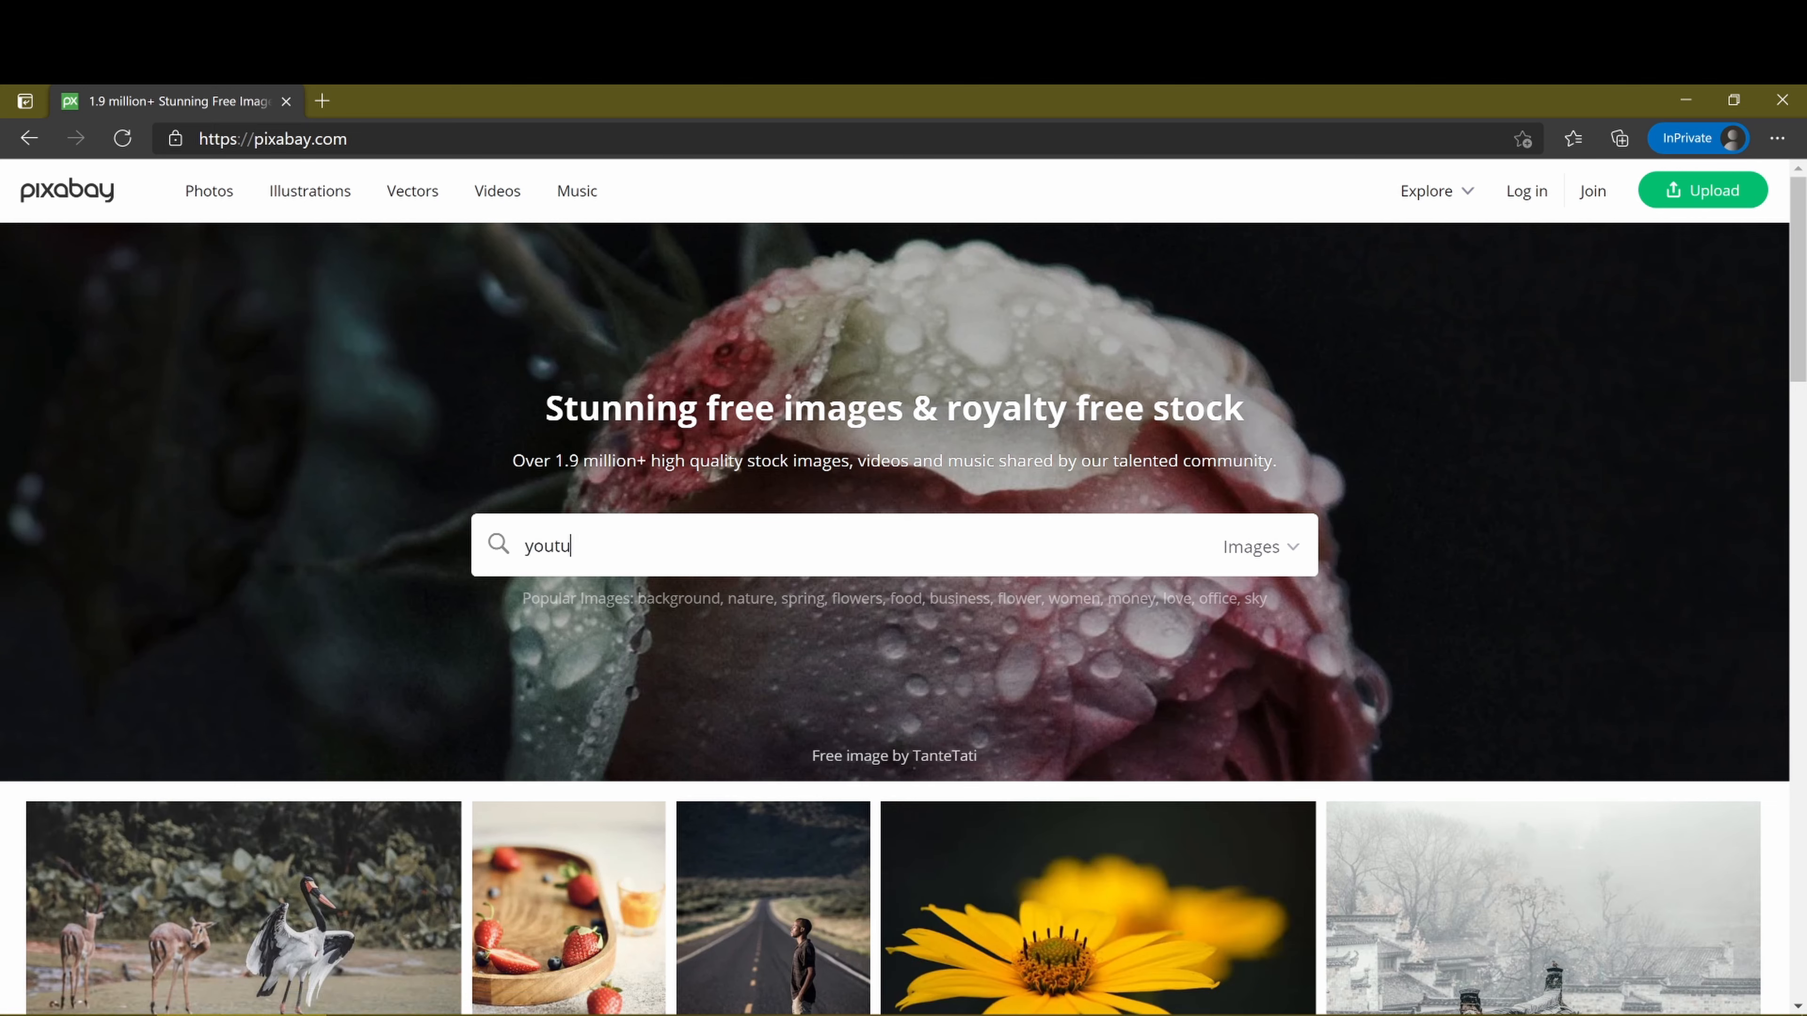
text(be)
key(Return)
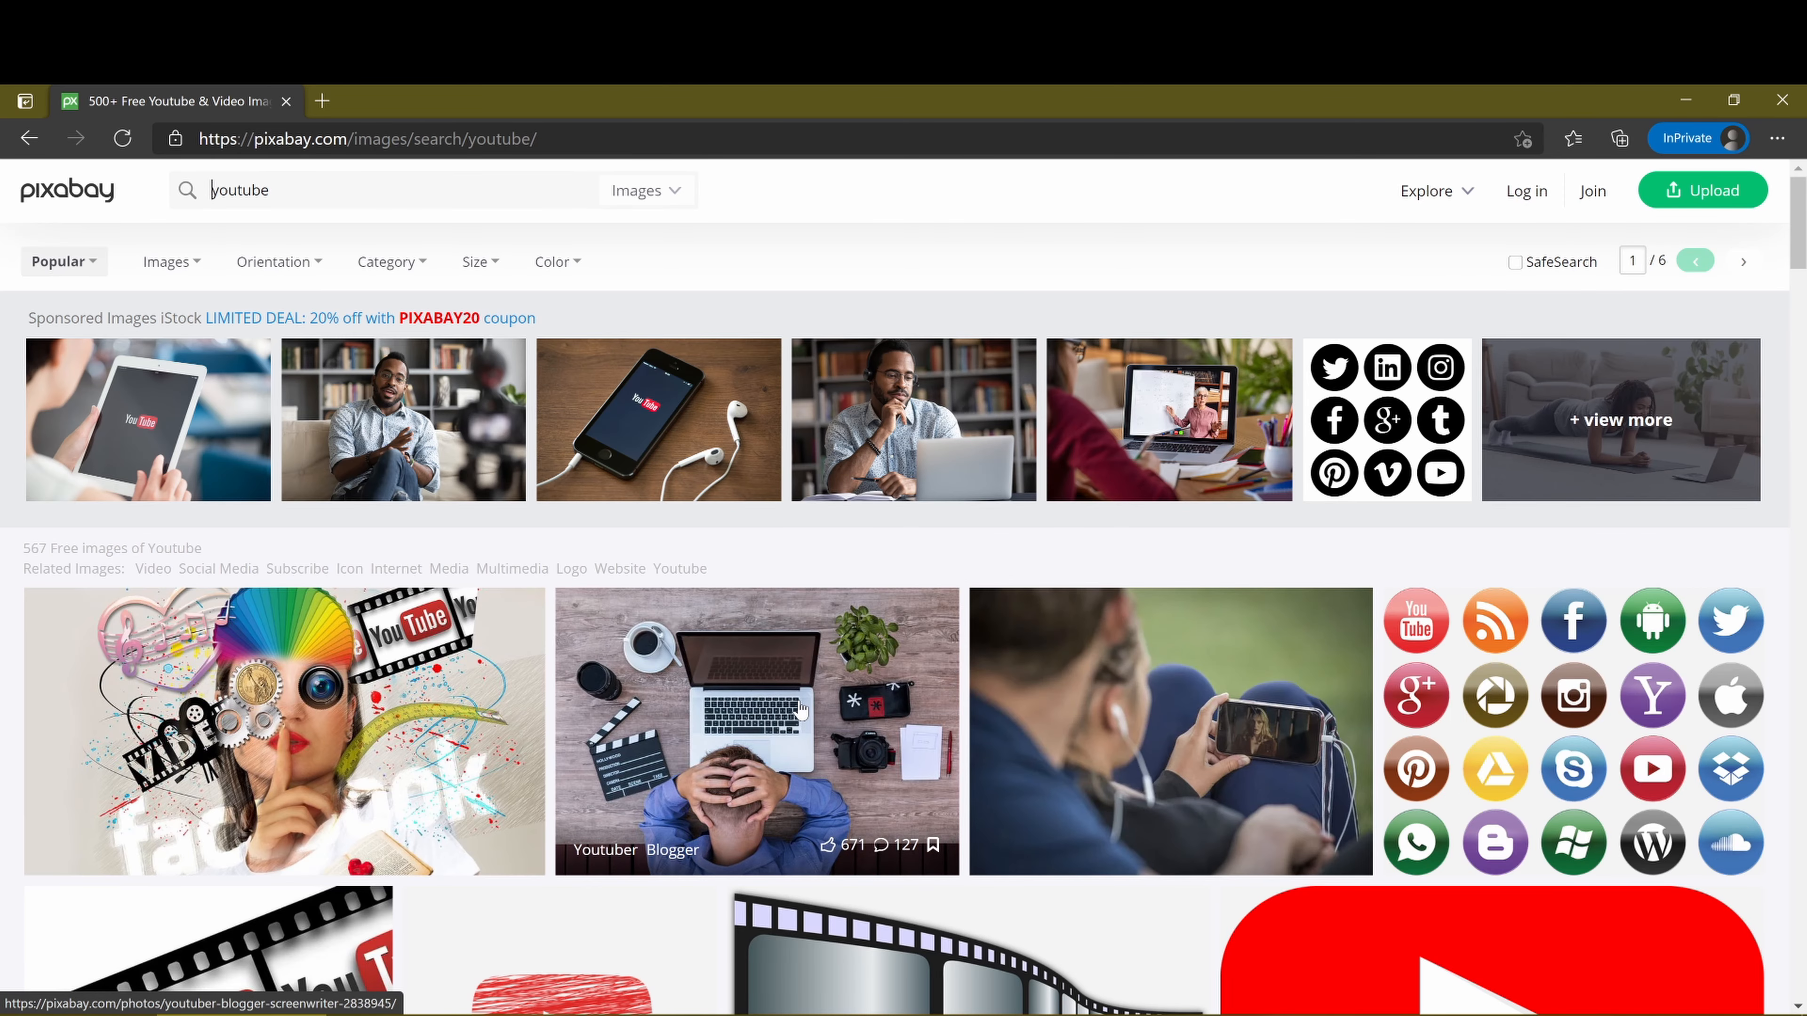
Download the dark red YouTube play icon illustration as a 640×446 PNG
scroll(1268, 828, down, 5)
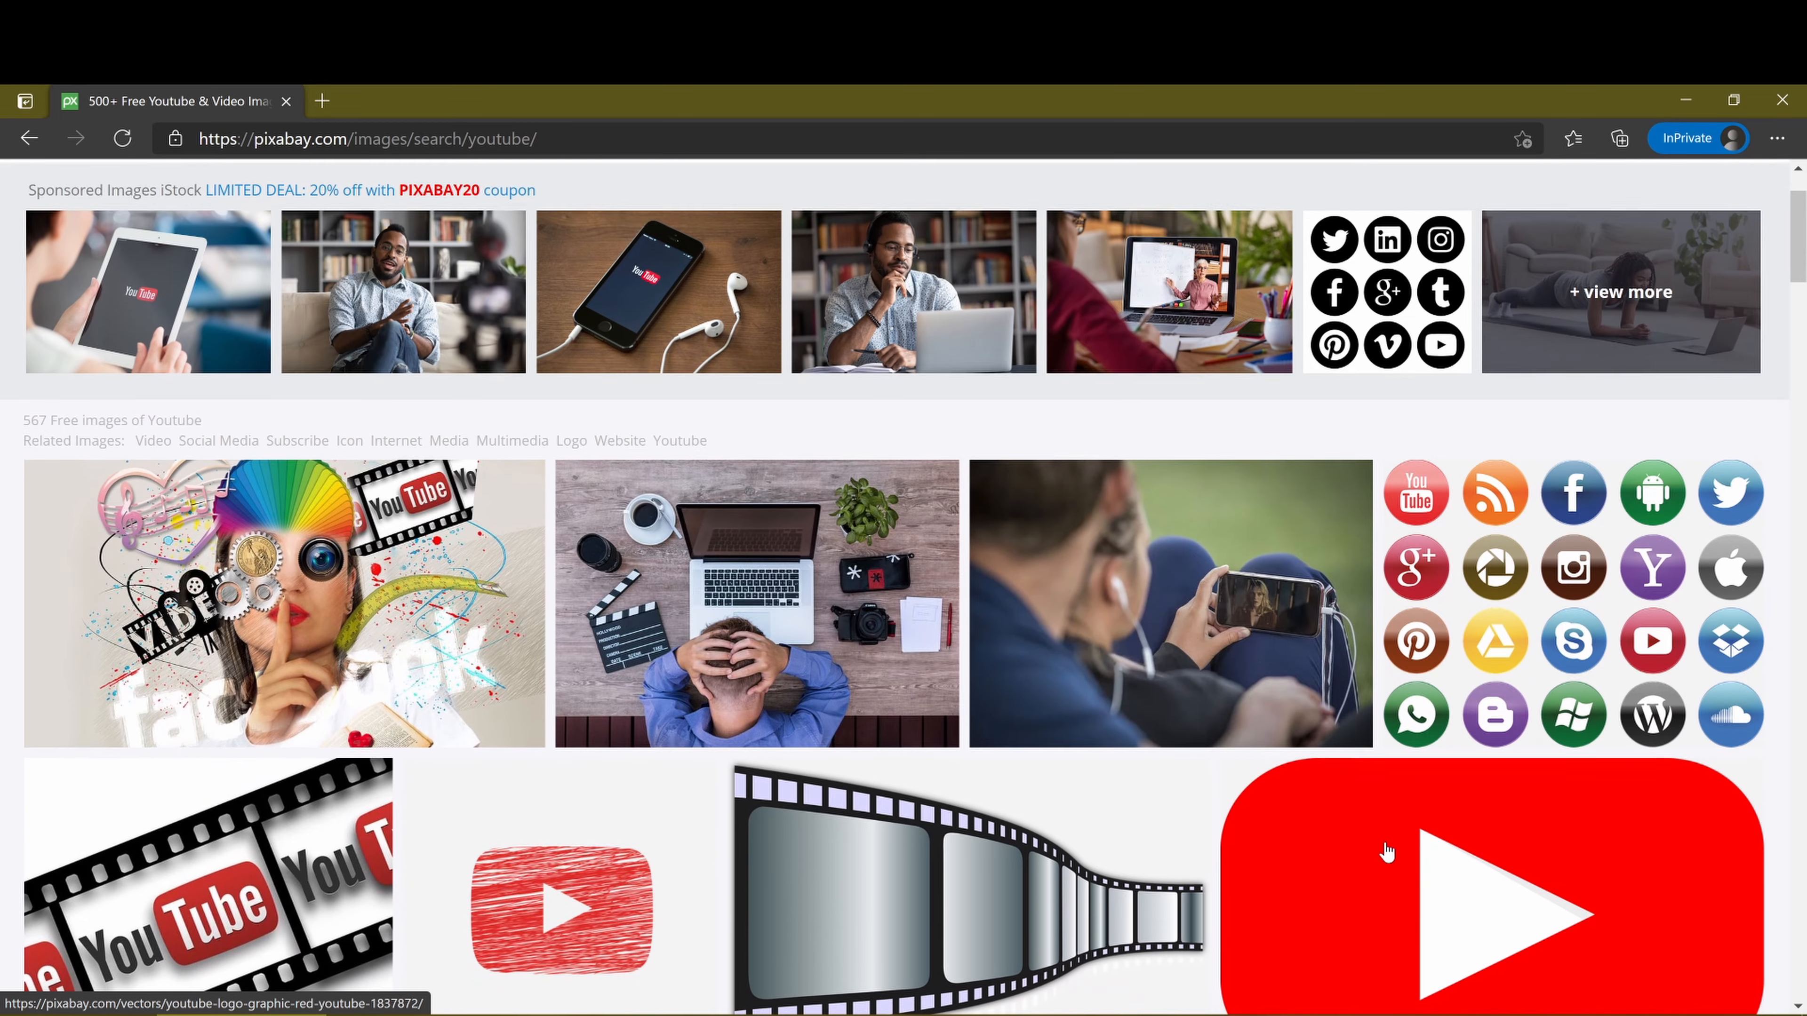
scroll(1268, 827, down, 4)
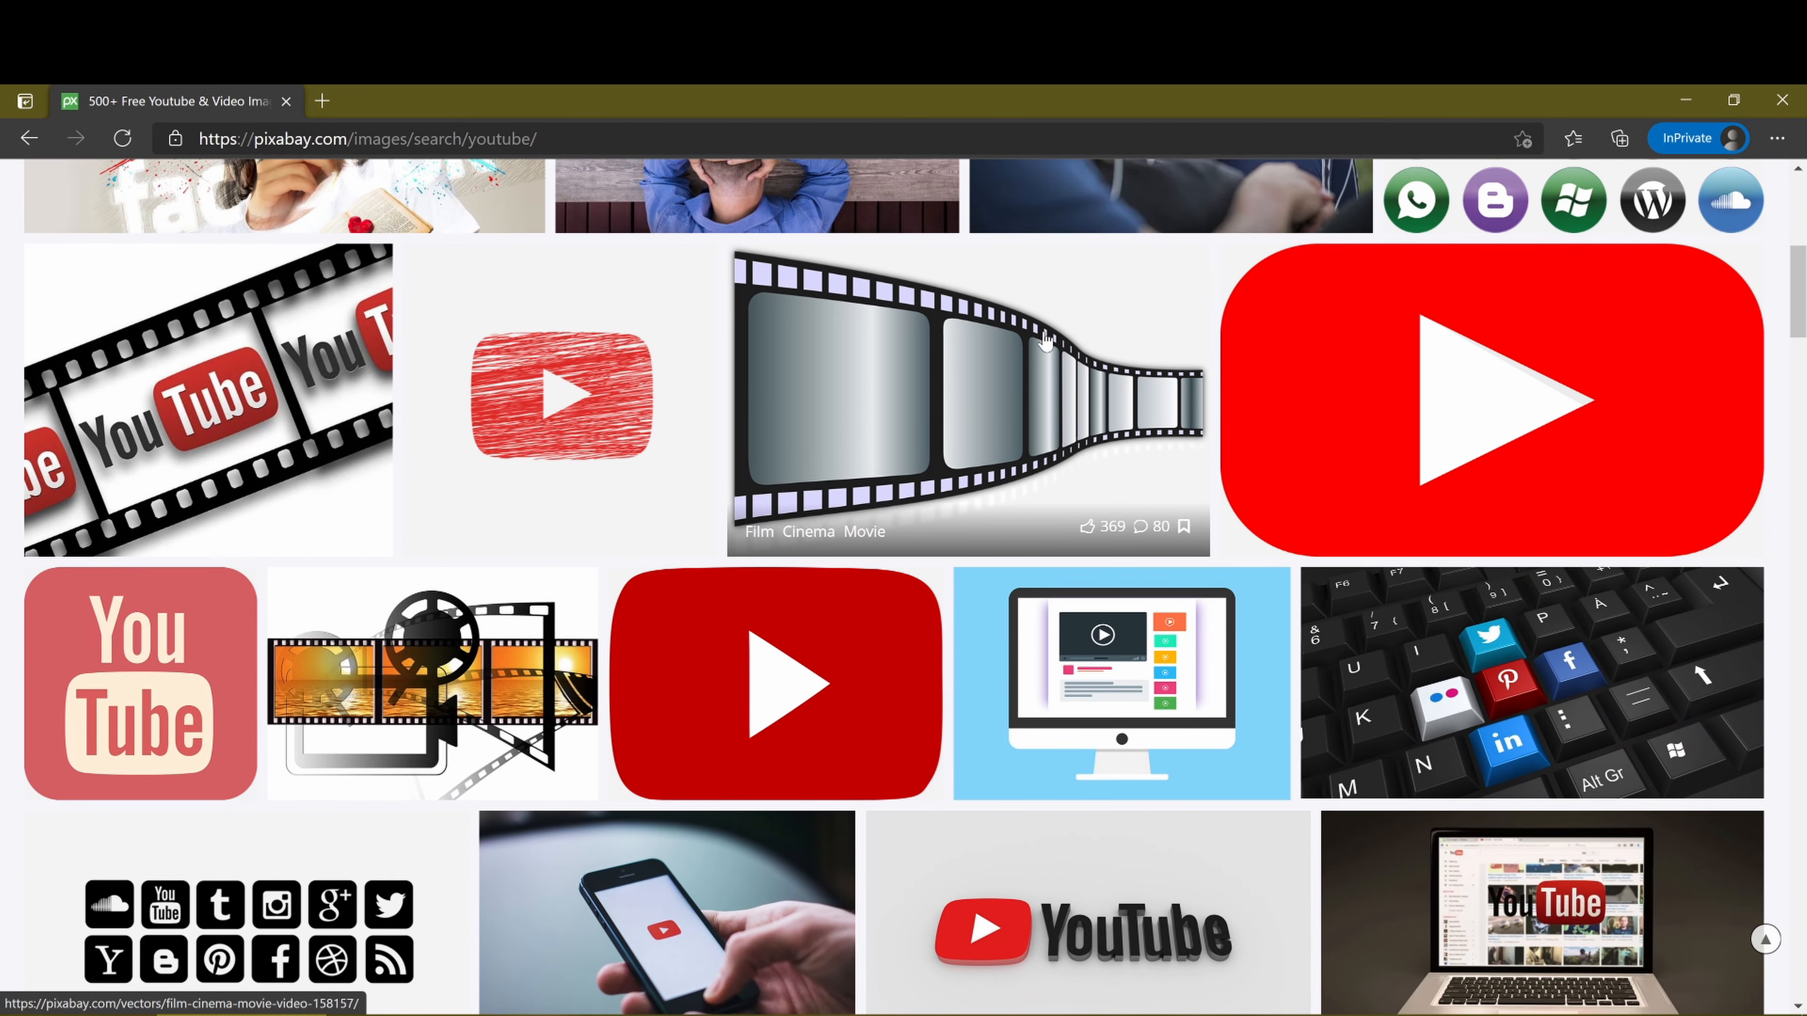
click(784, 690)
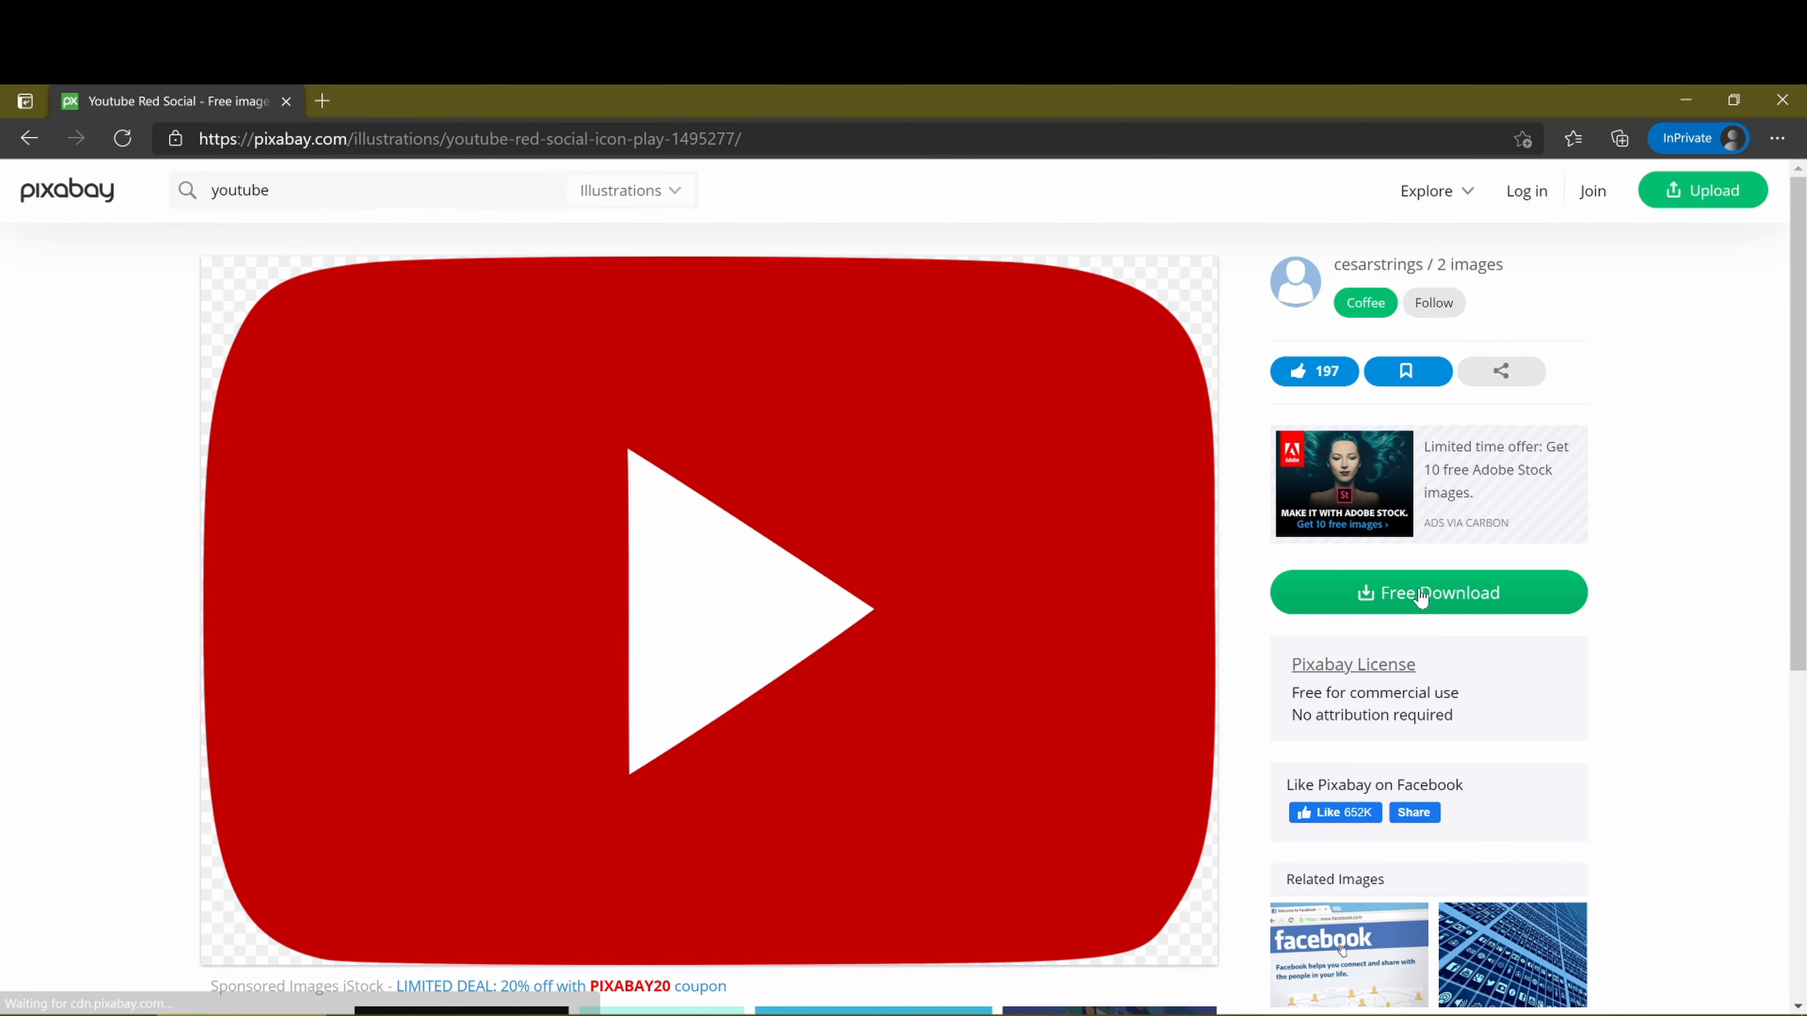
click(1478, 581)
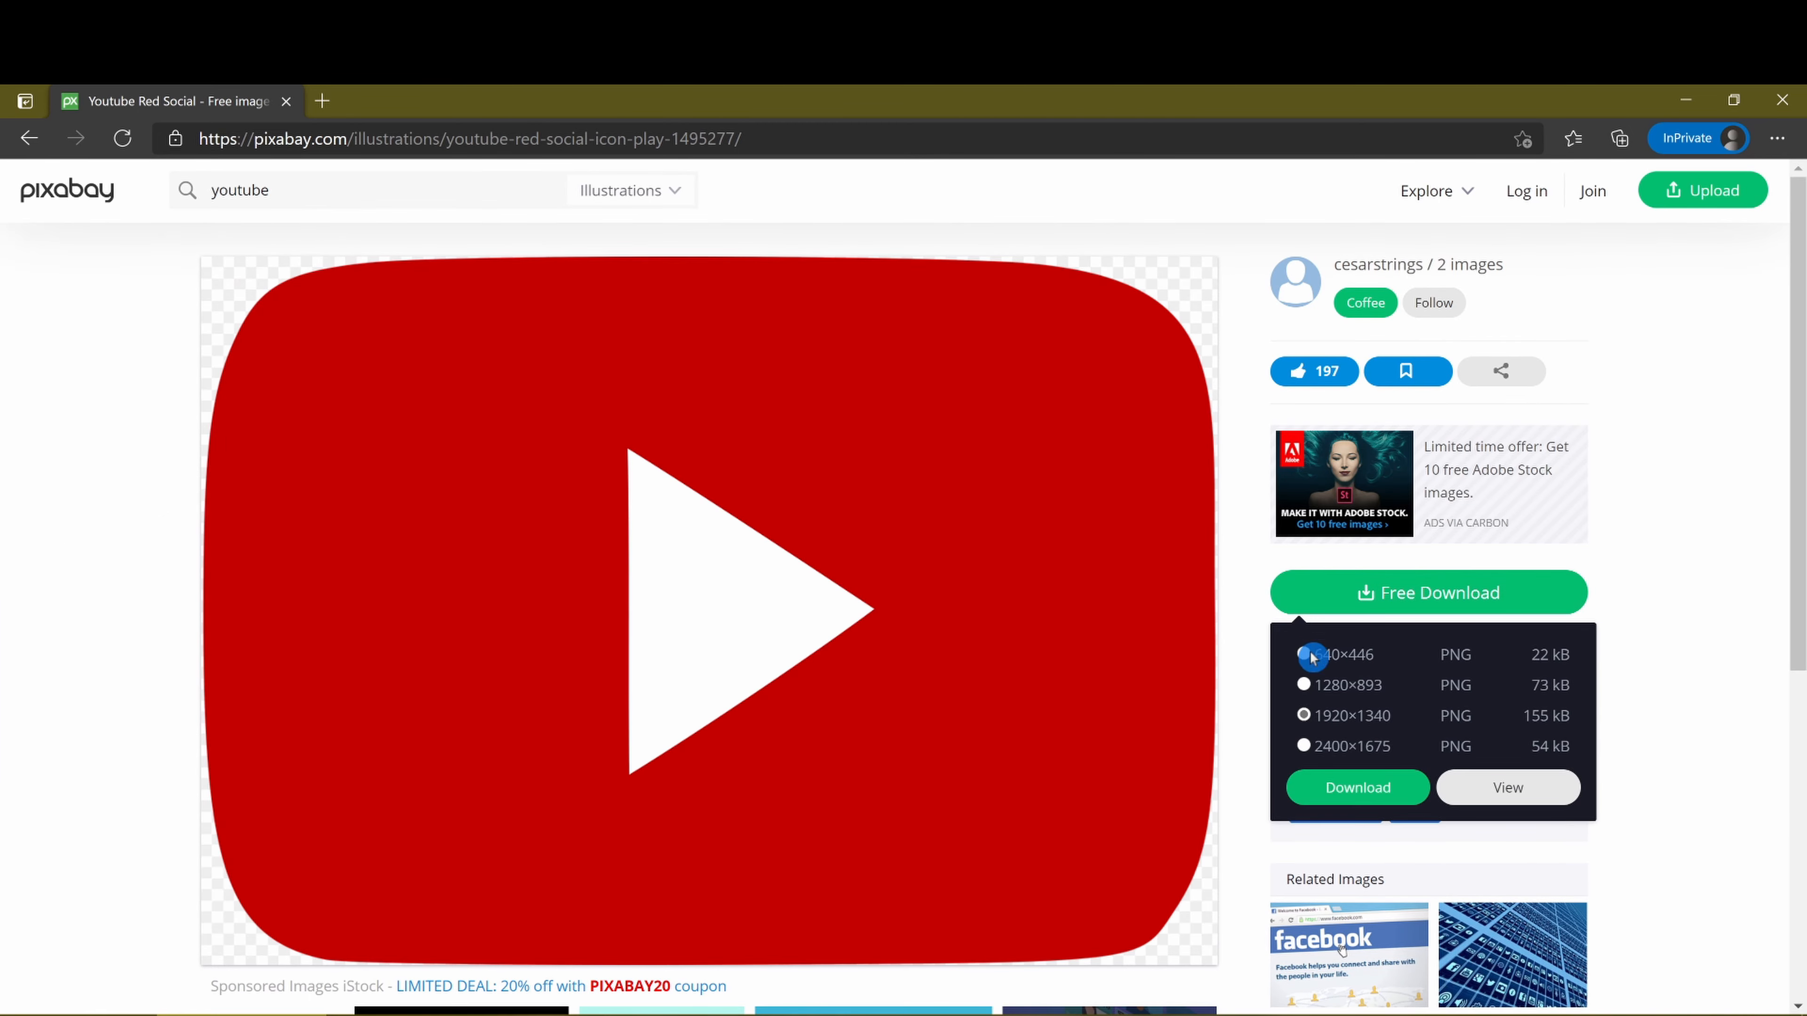
click(1357, 789)
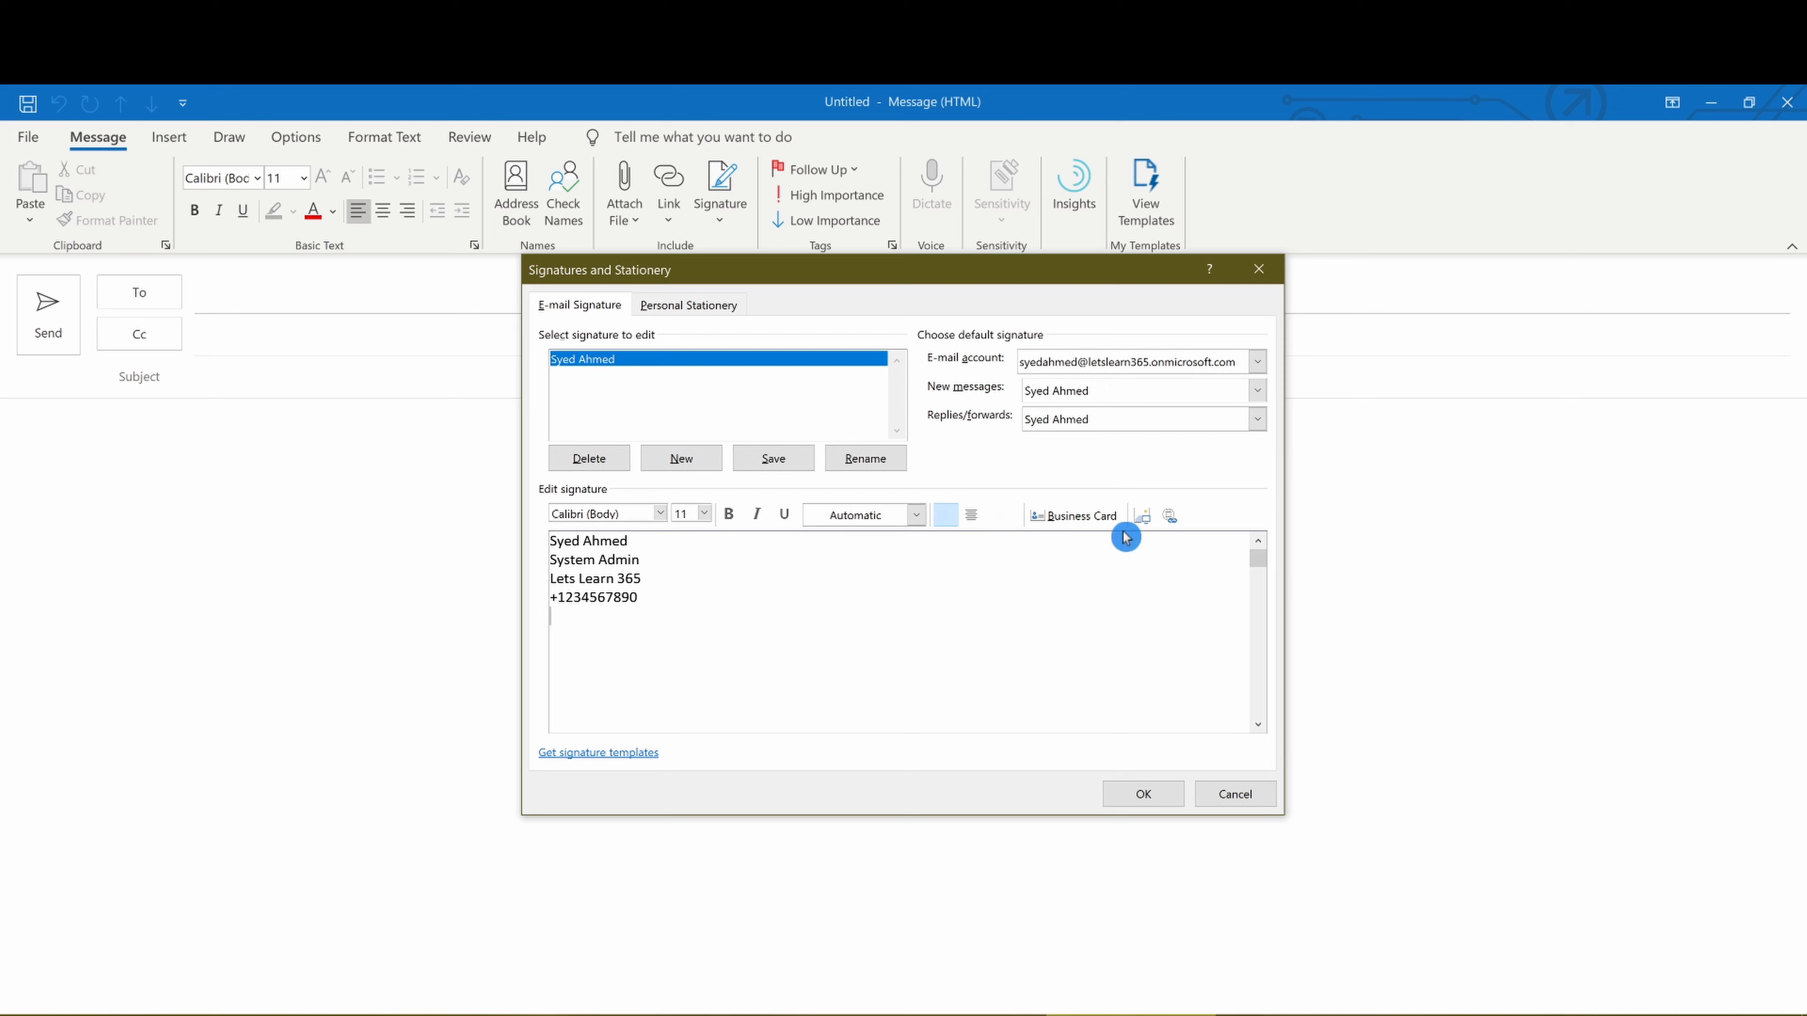
In Outlook's signature editor, insert the picture youtube-1495277_640 (1).png from Downloads below the phone number
click(1147, 522)
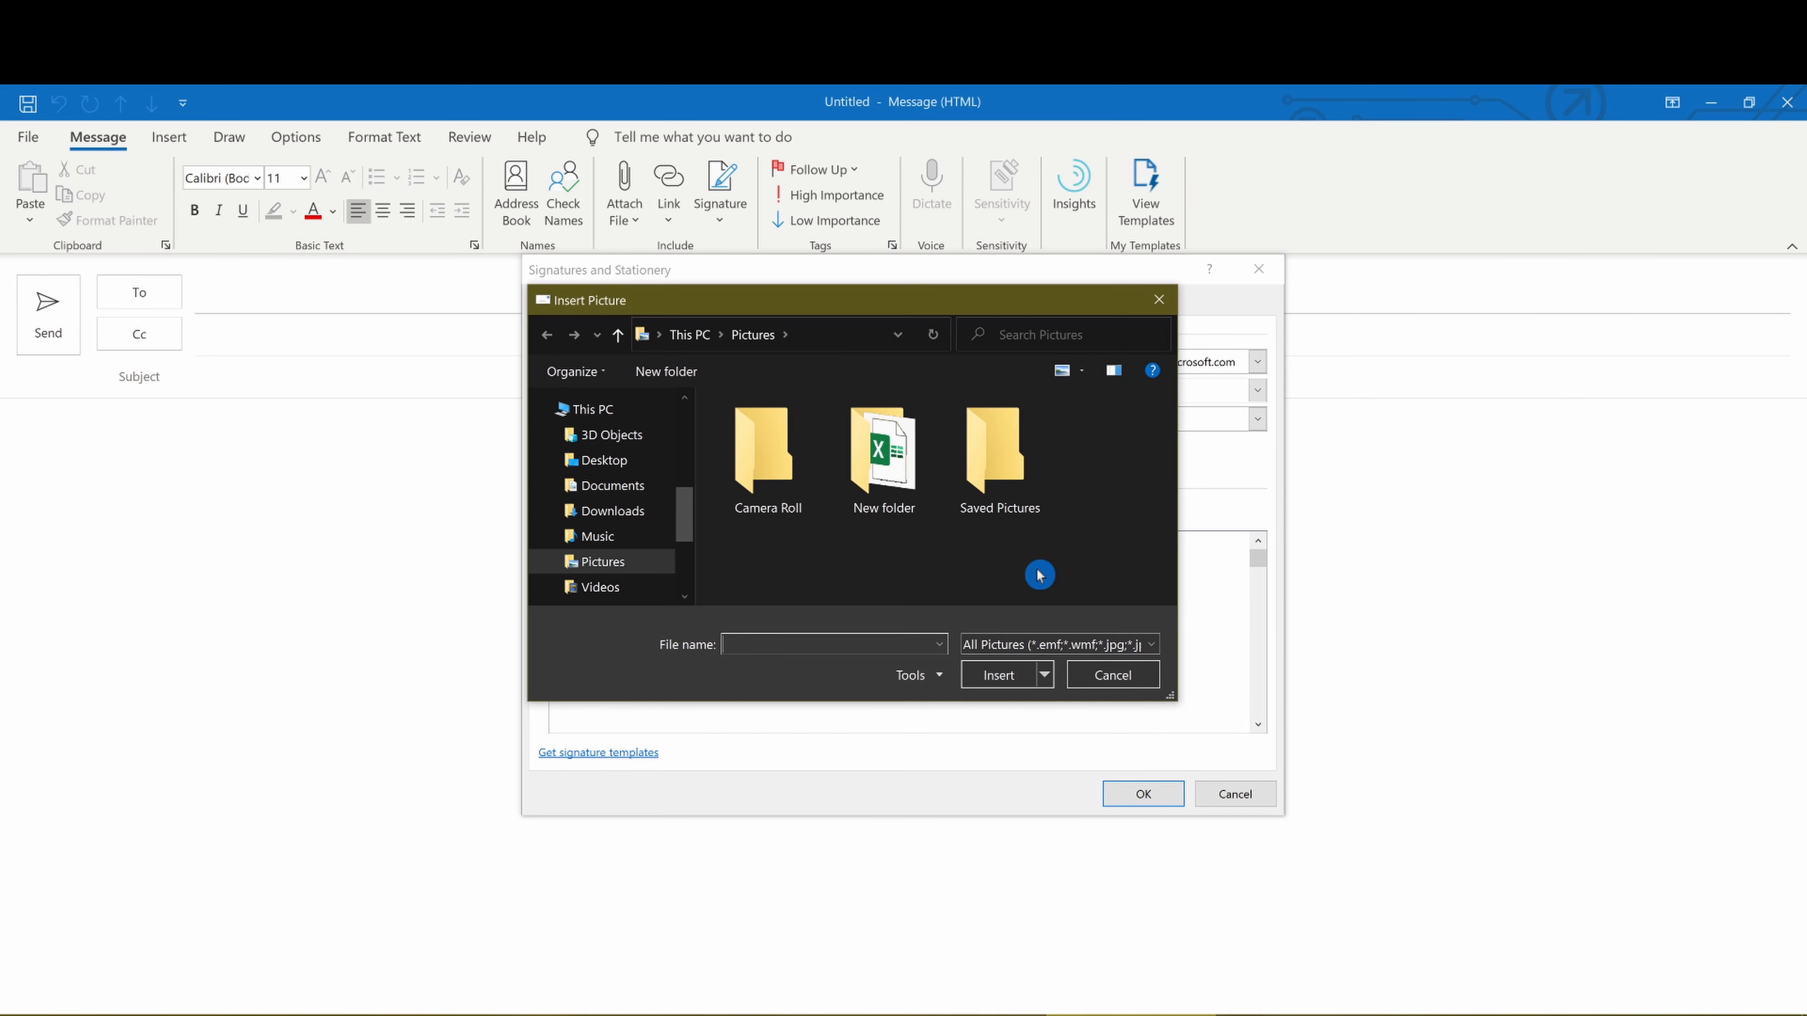
click(614, 512)
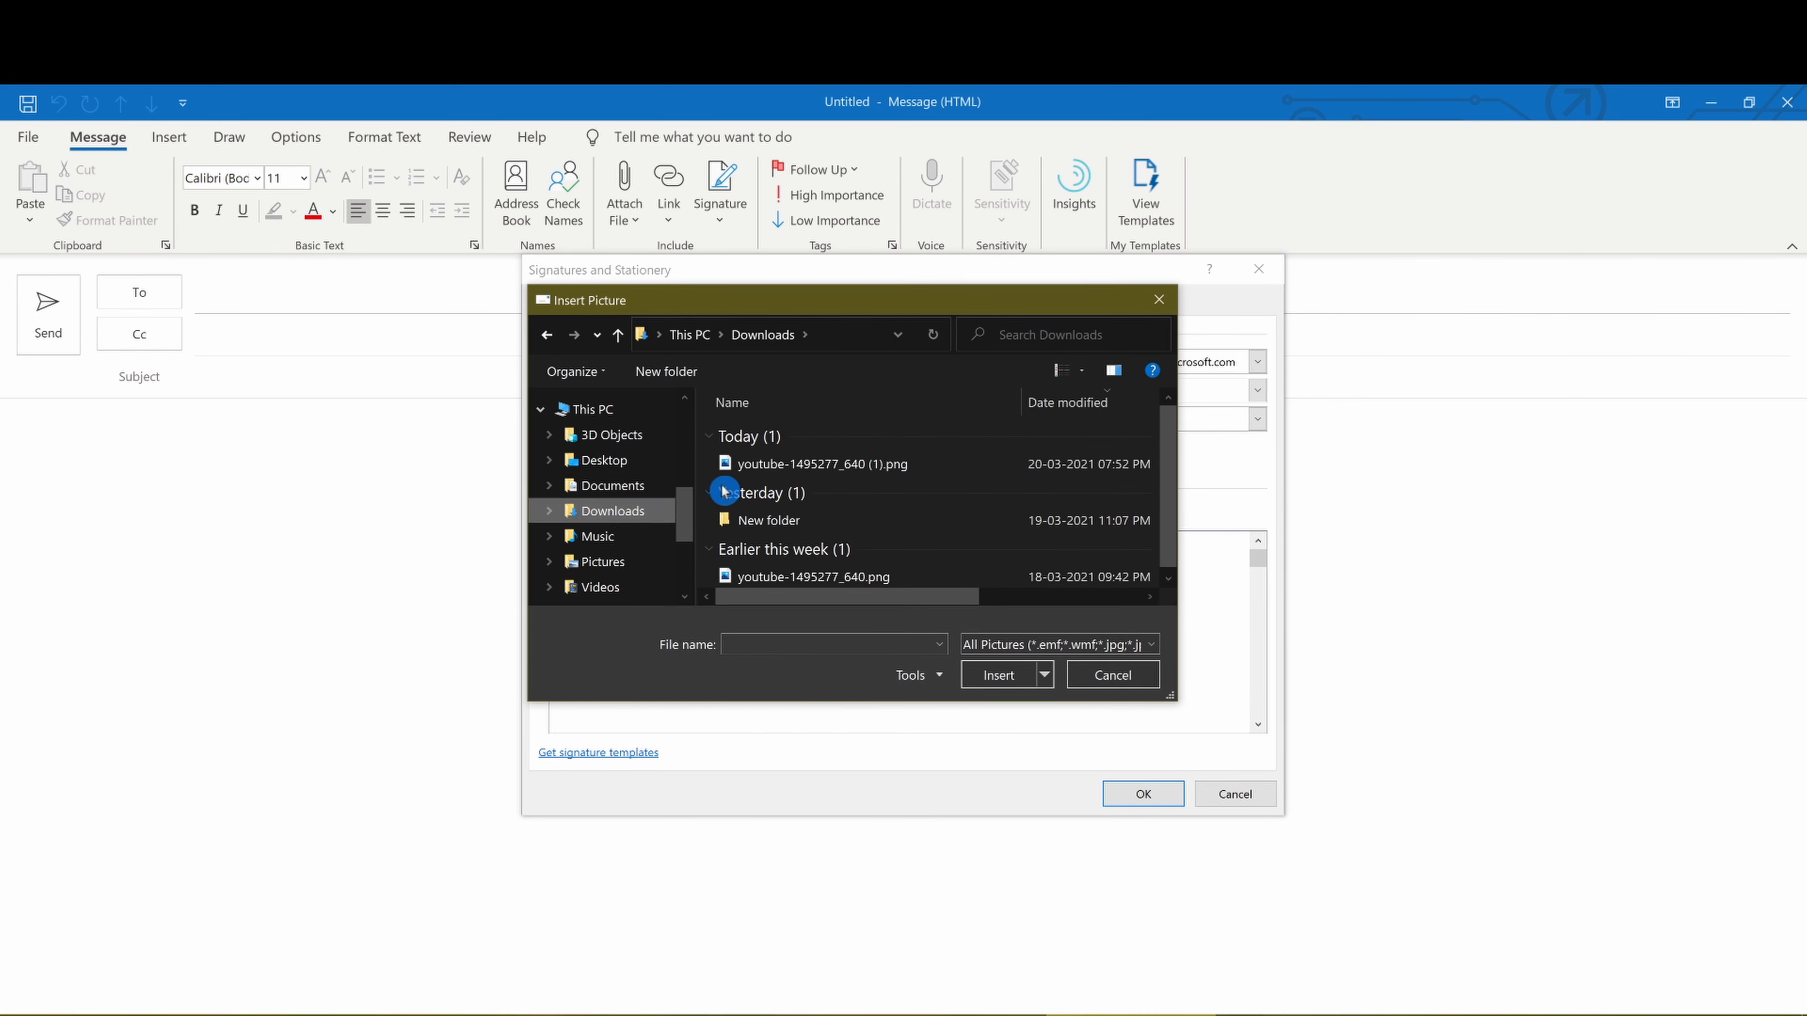
click(909, 463)
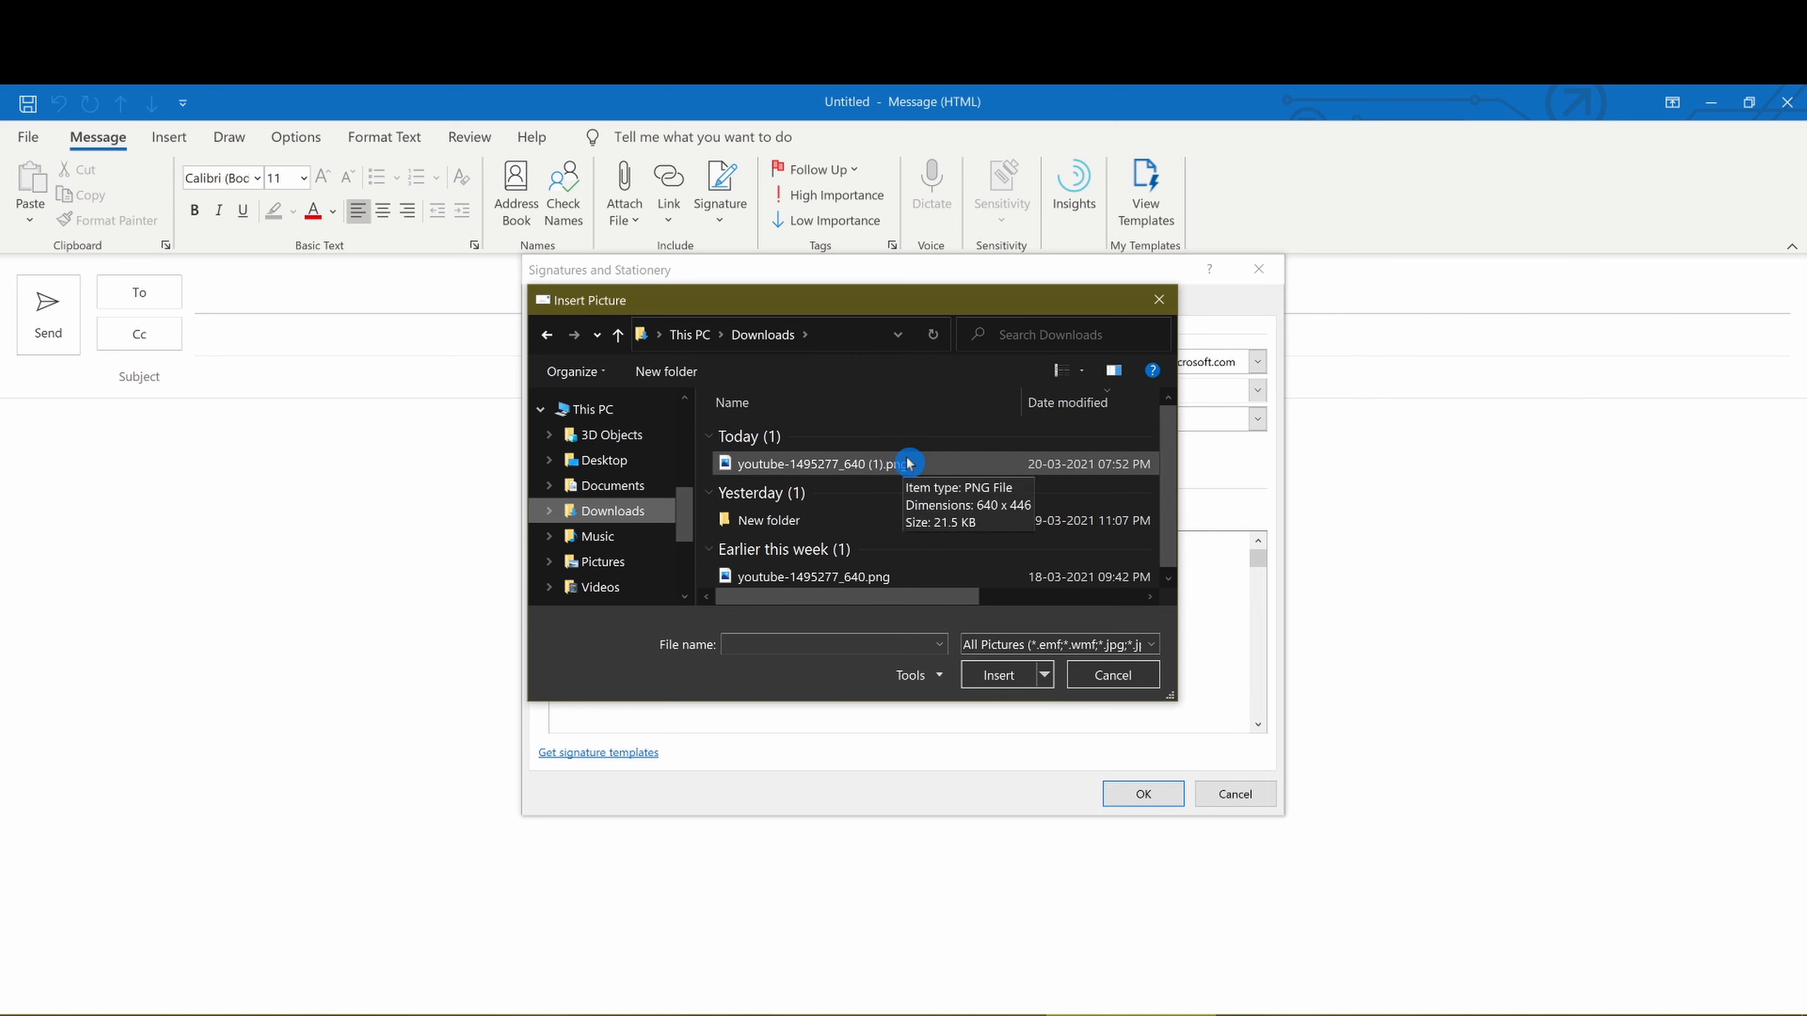
double_click(910, 463)
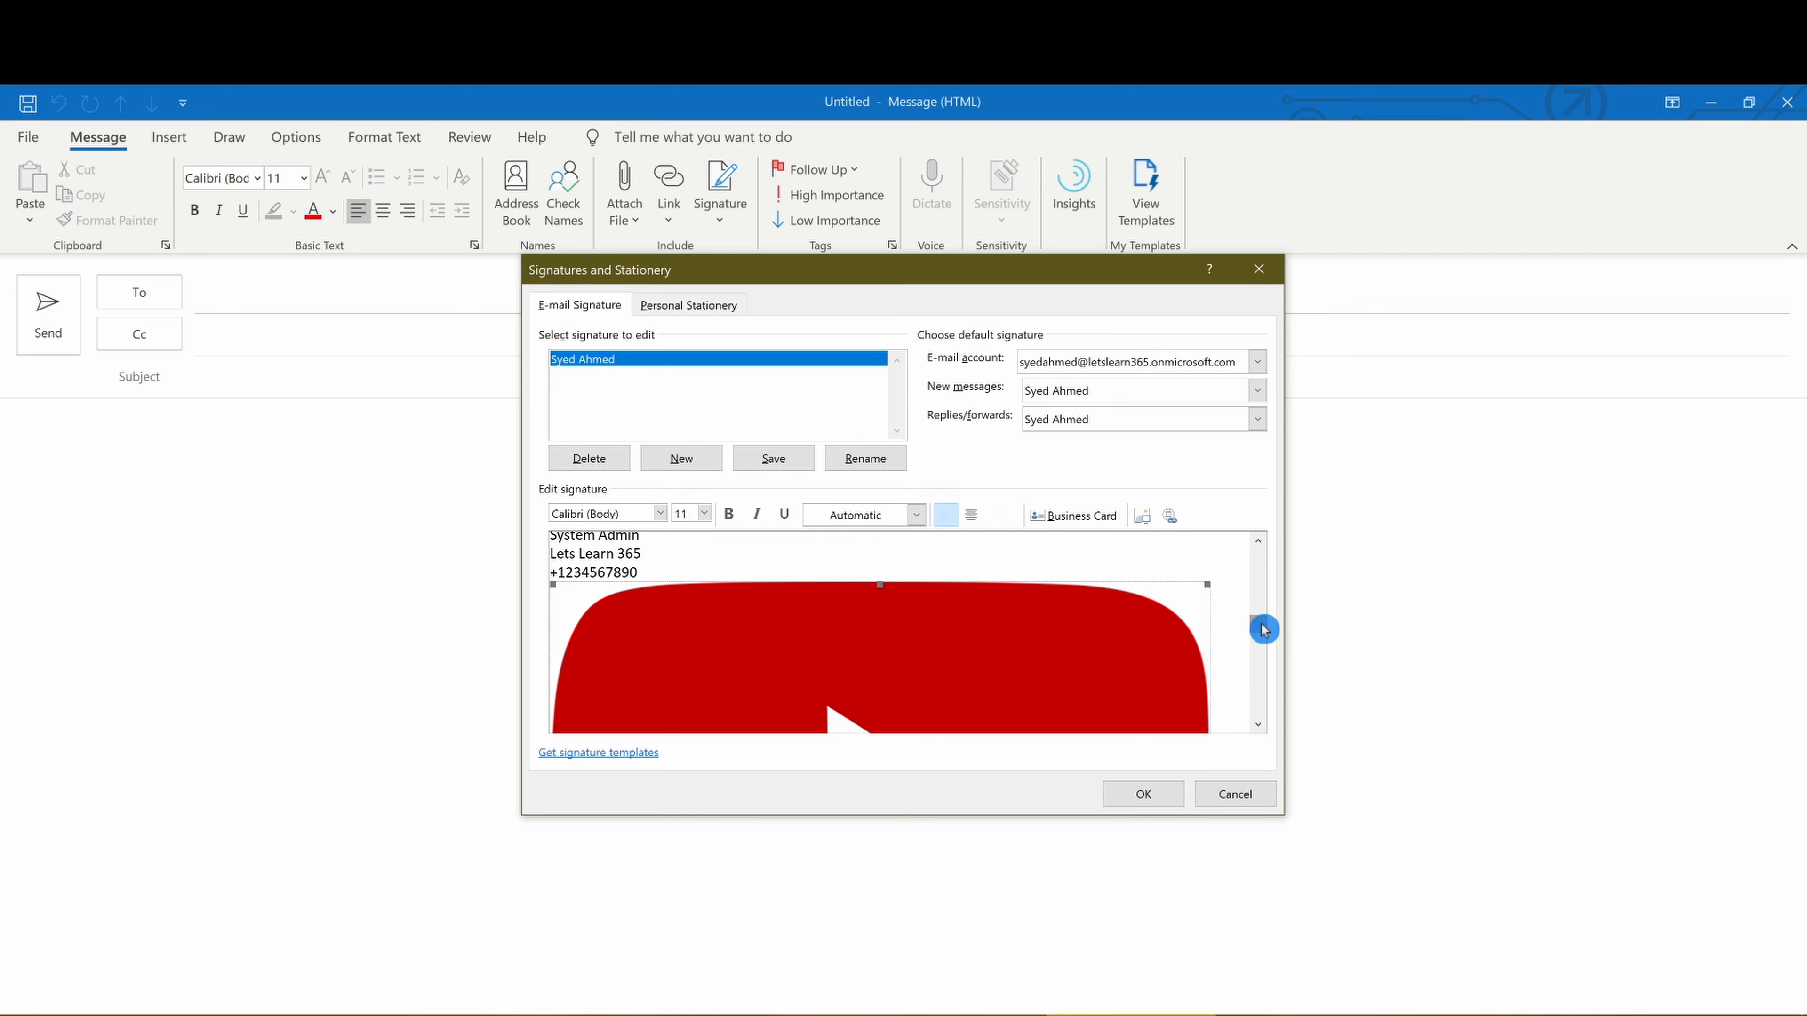
mouse_move(1259, 624)
mouse_down()
mouse_move(1268, 734)
mouse_move(1270, 628)
mouse_up()
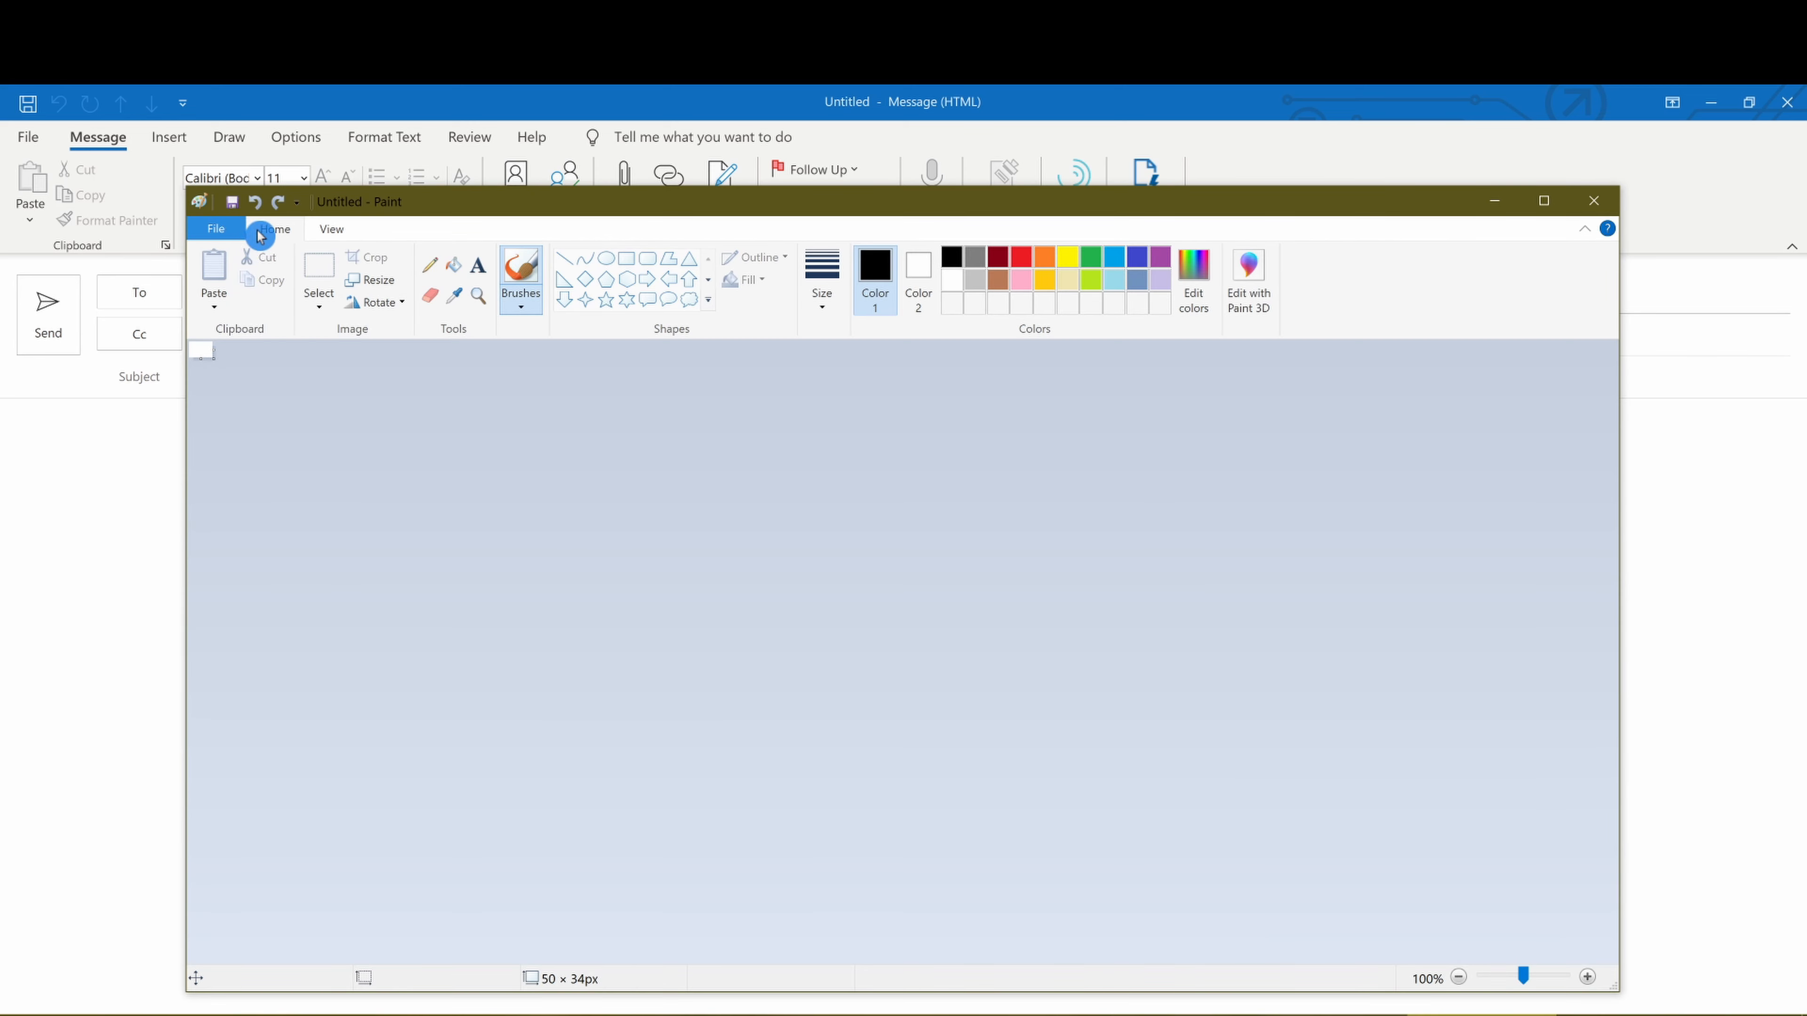
Switch to Paint and open youtube-1495277_640 (1).png from the Downloads folder
click(215, 229)
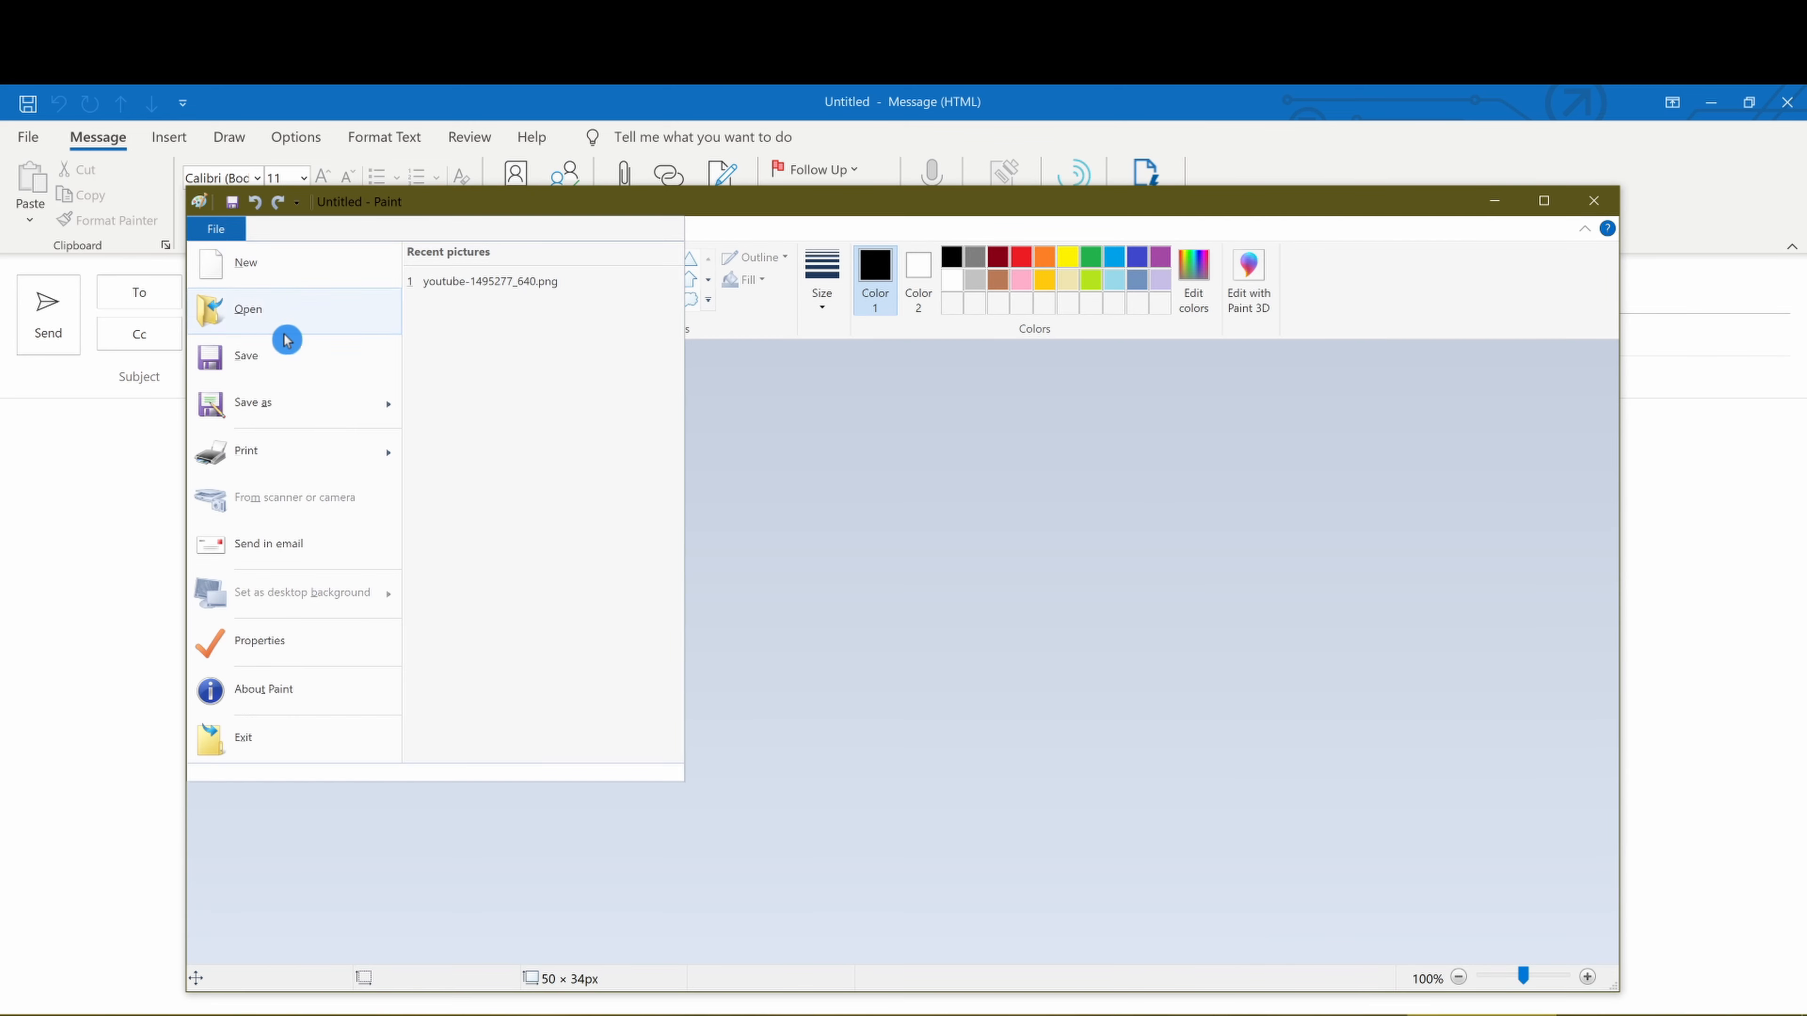
click(289, 308)
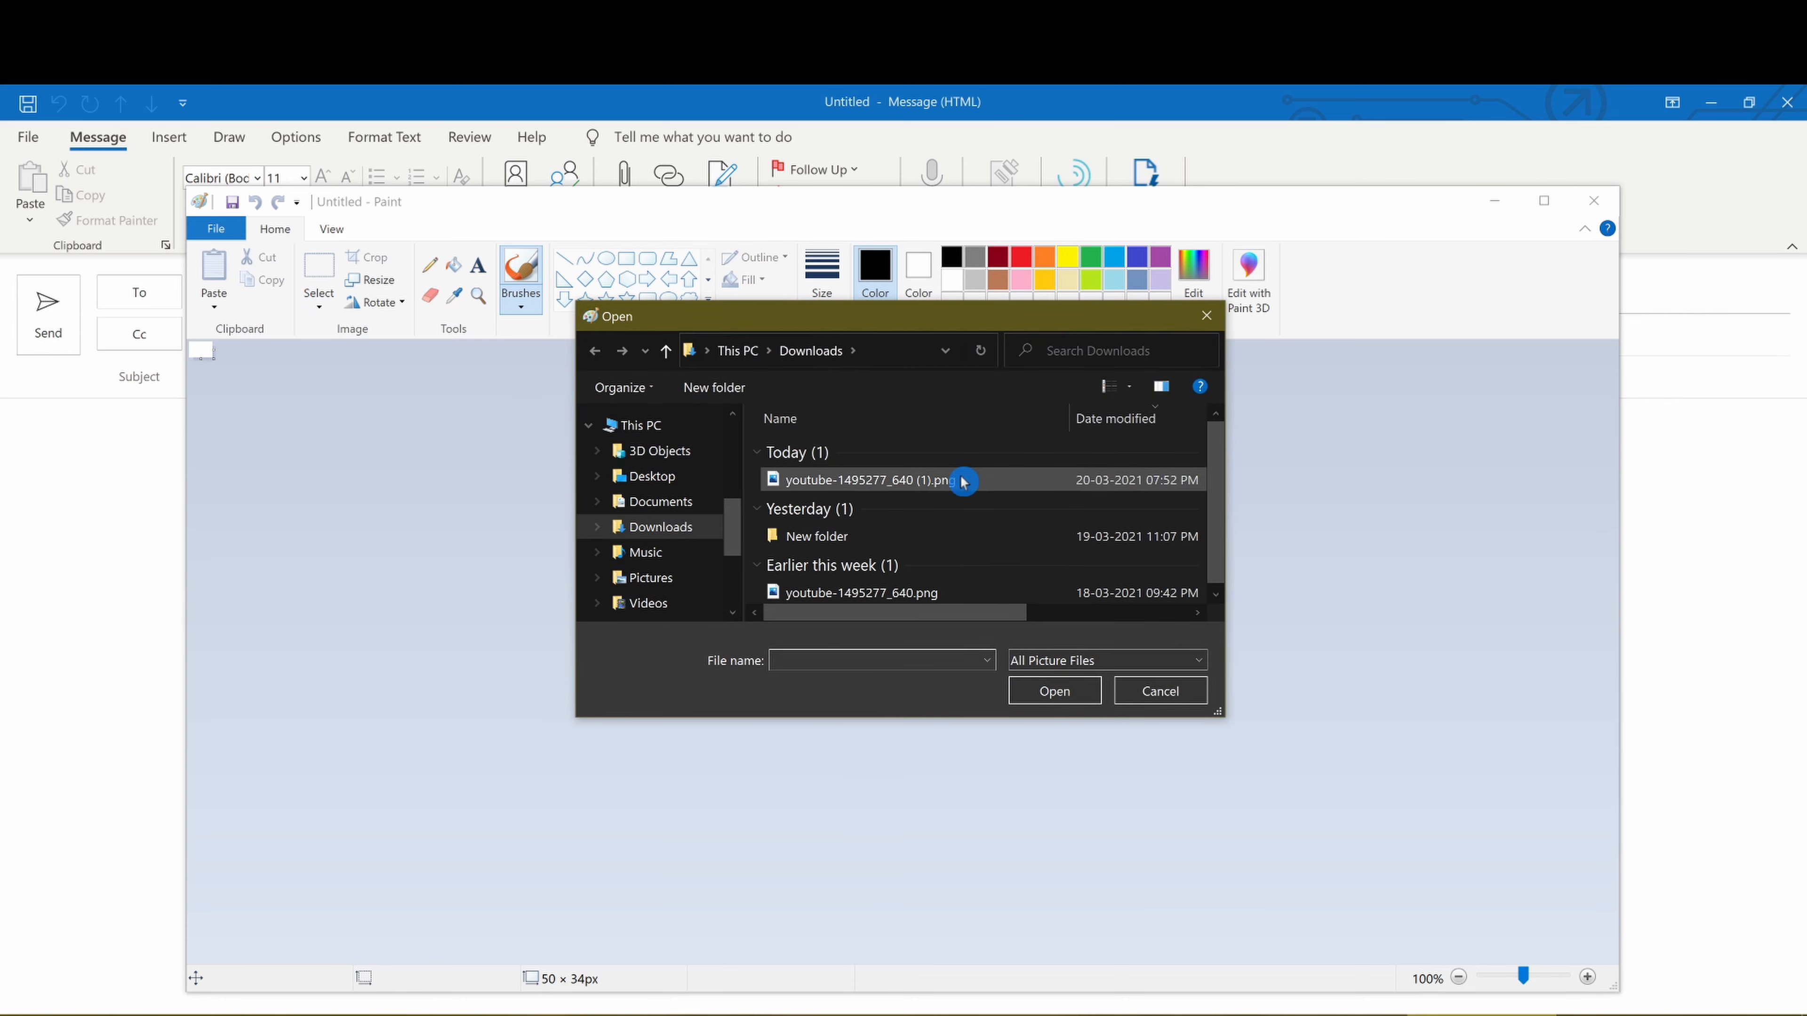
double_click(919, 483)
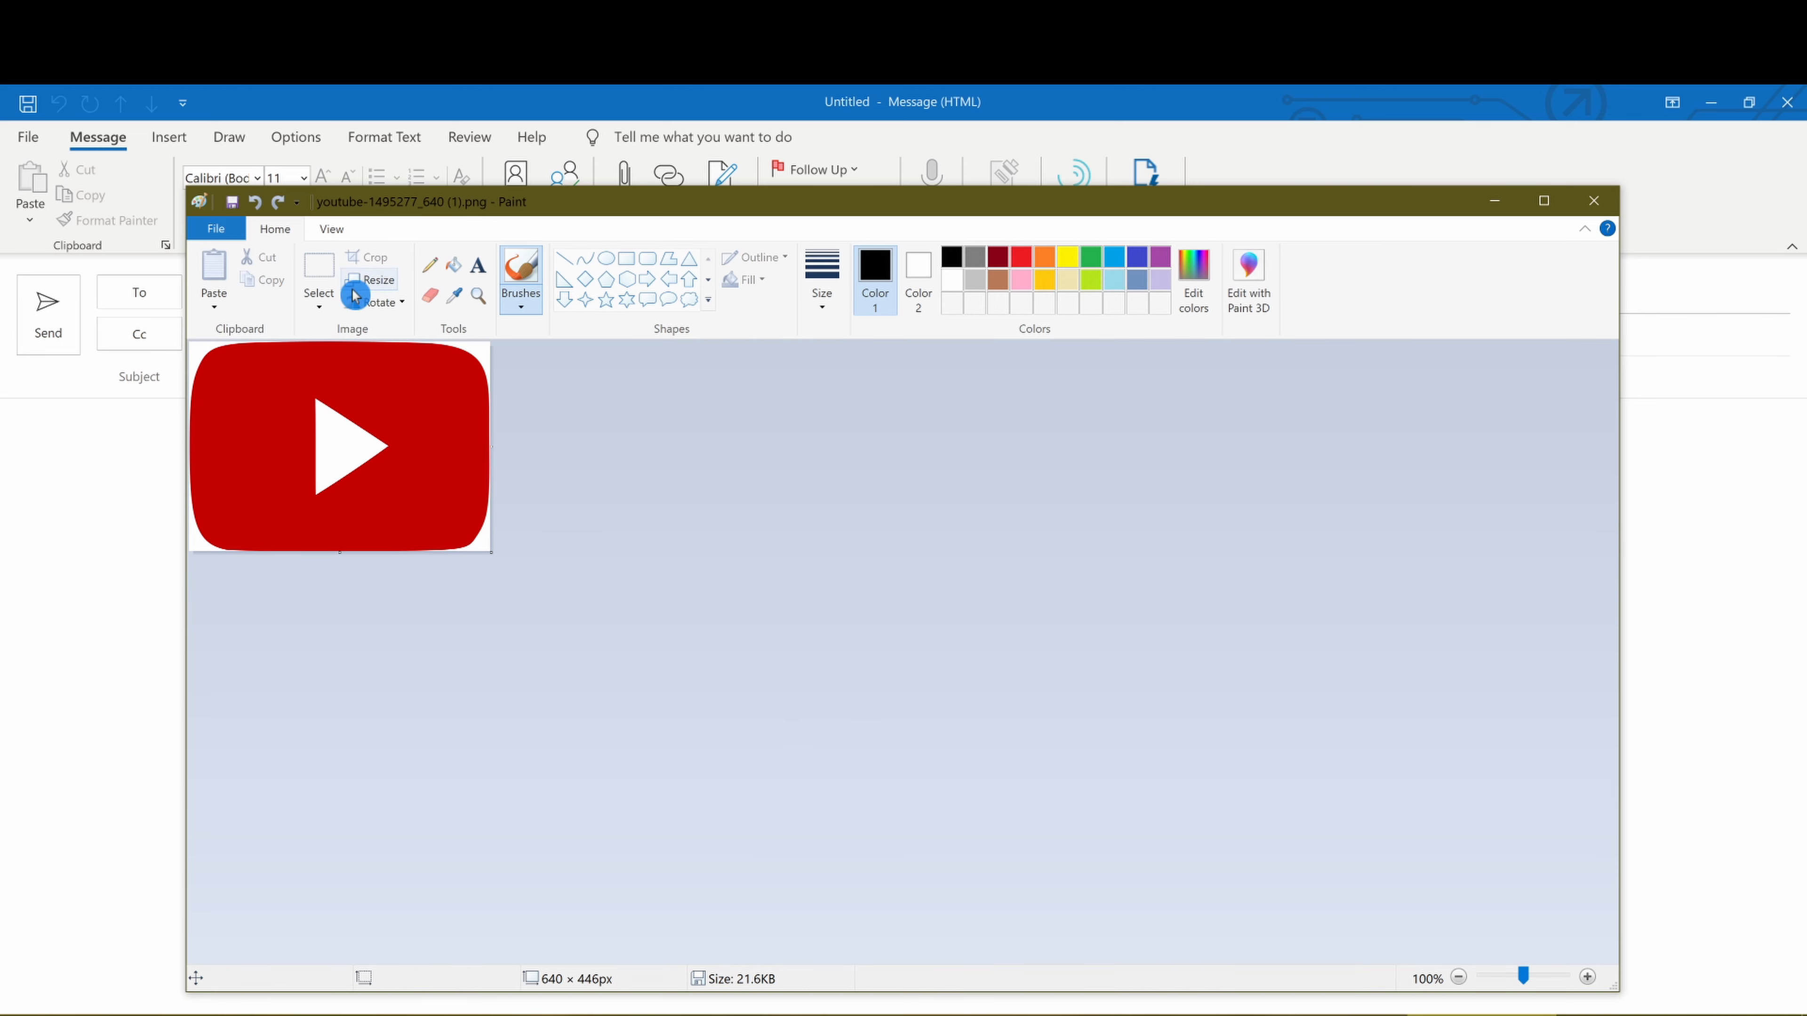
Resize the icon image to 50 pixels wide with the aspect ratio maintained, and save the file
click(387, 283)
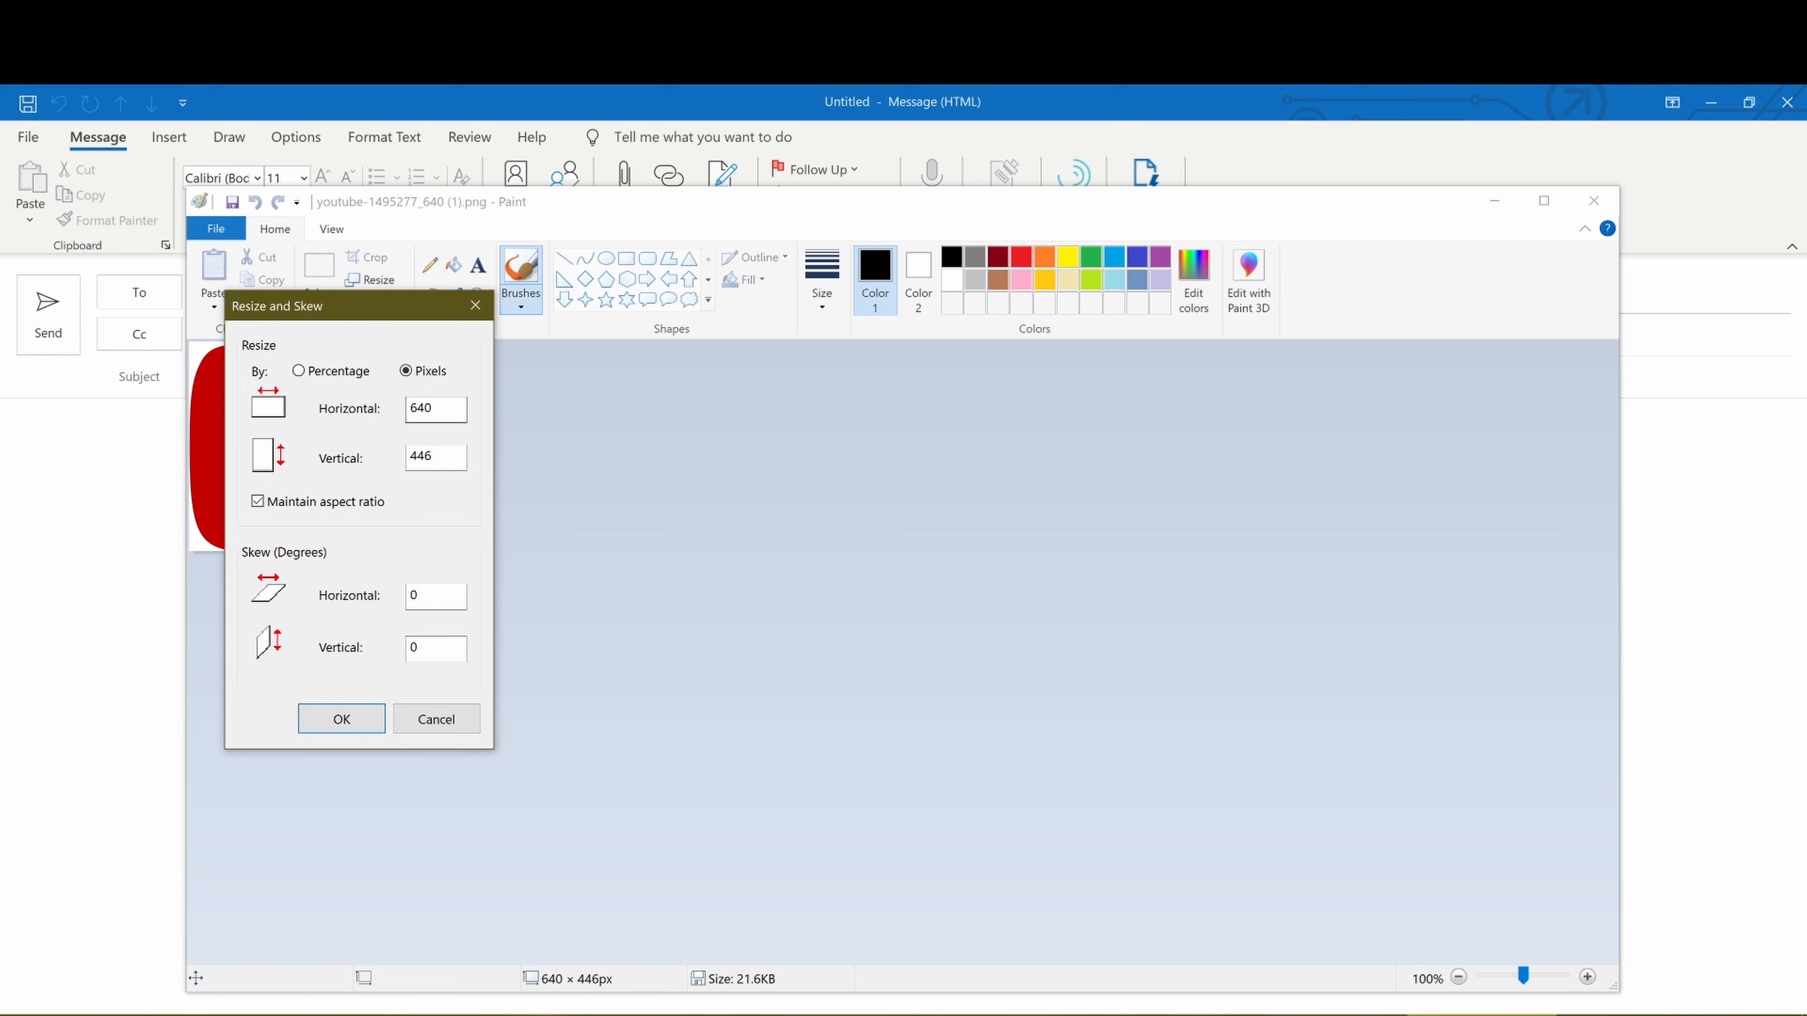
click(219, 380)
text(50)
click(342, 717)
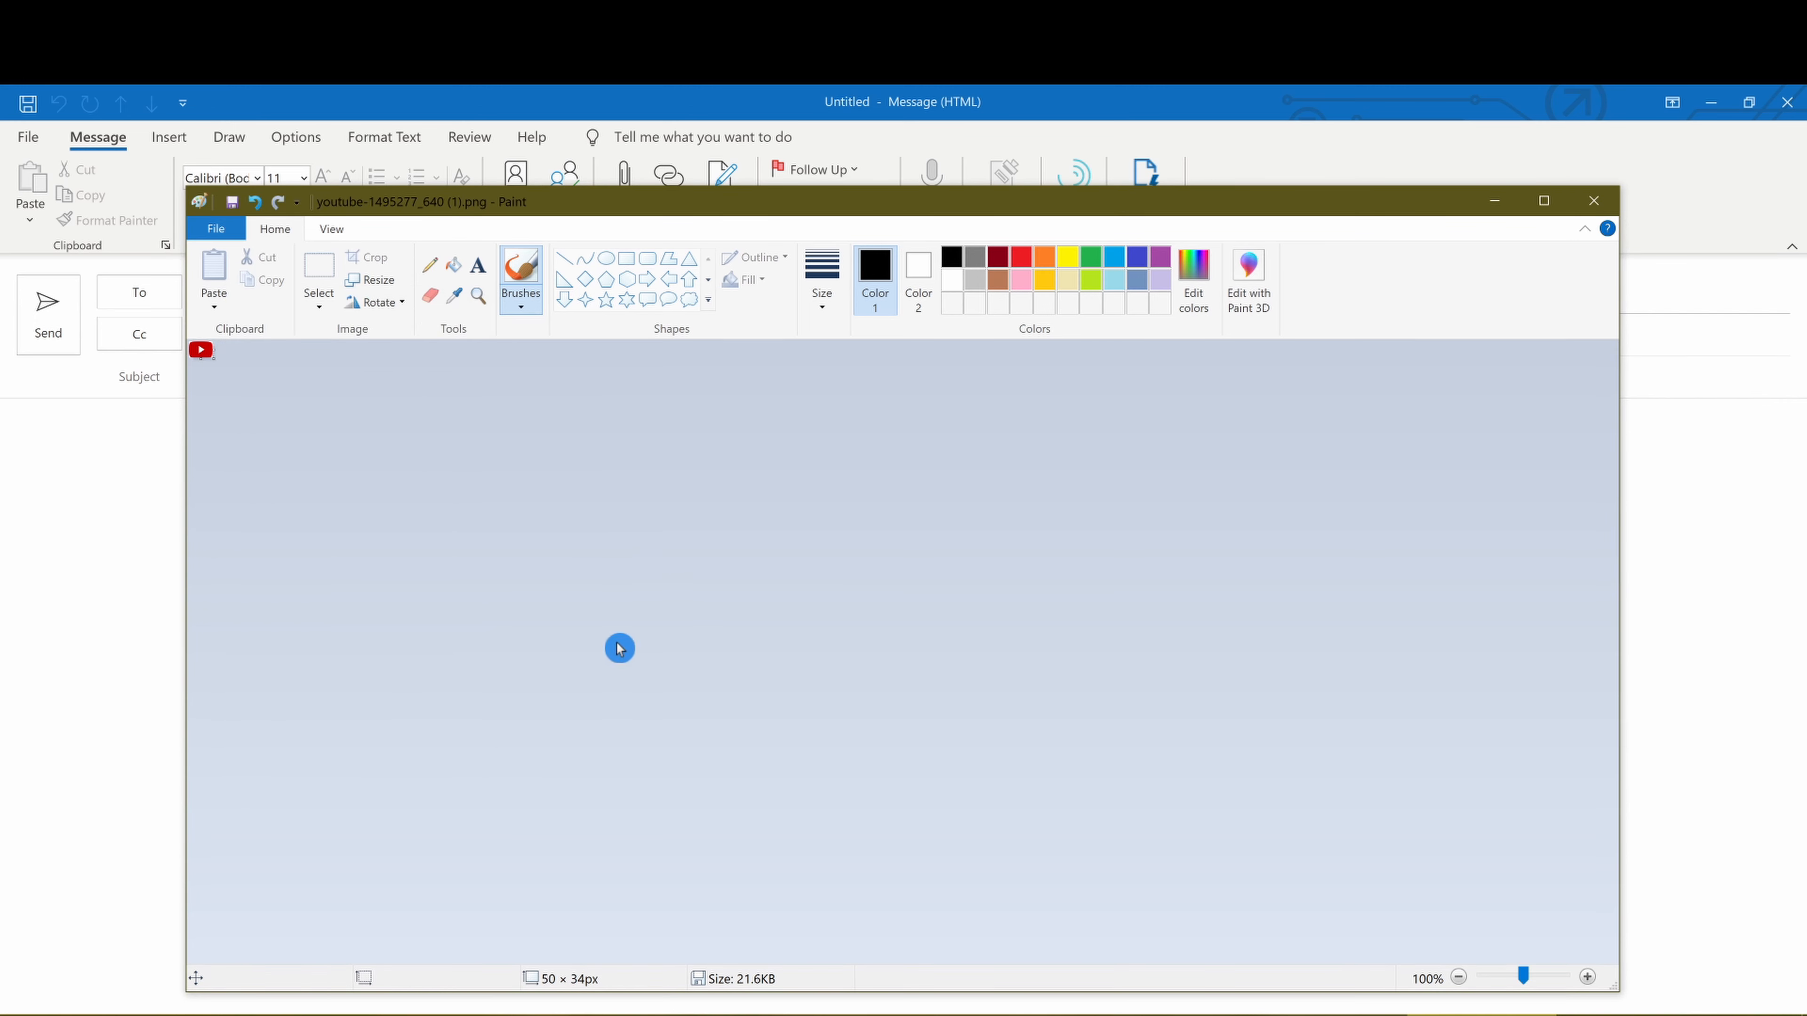
key(ctrl+s)
click(243, 224)
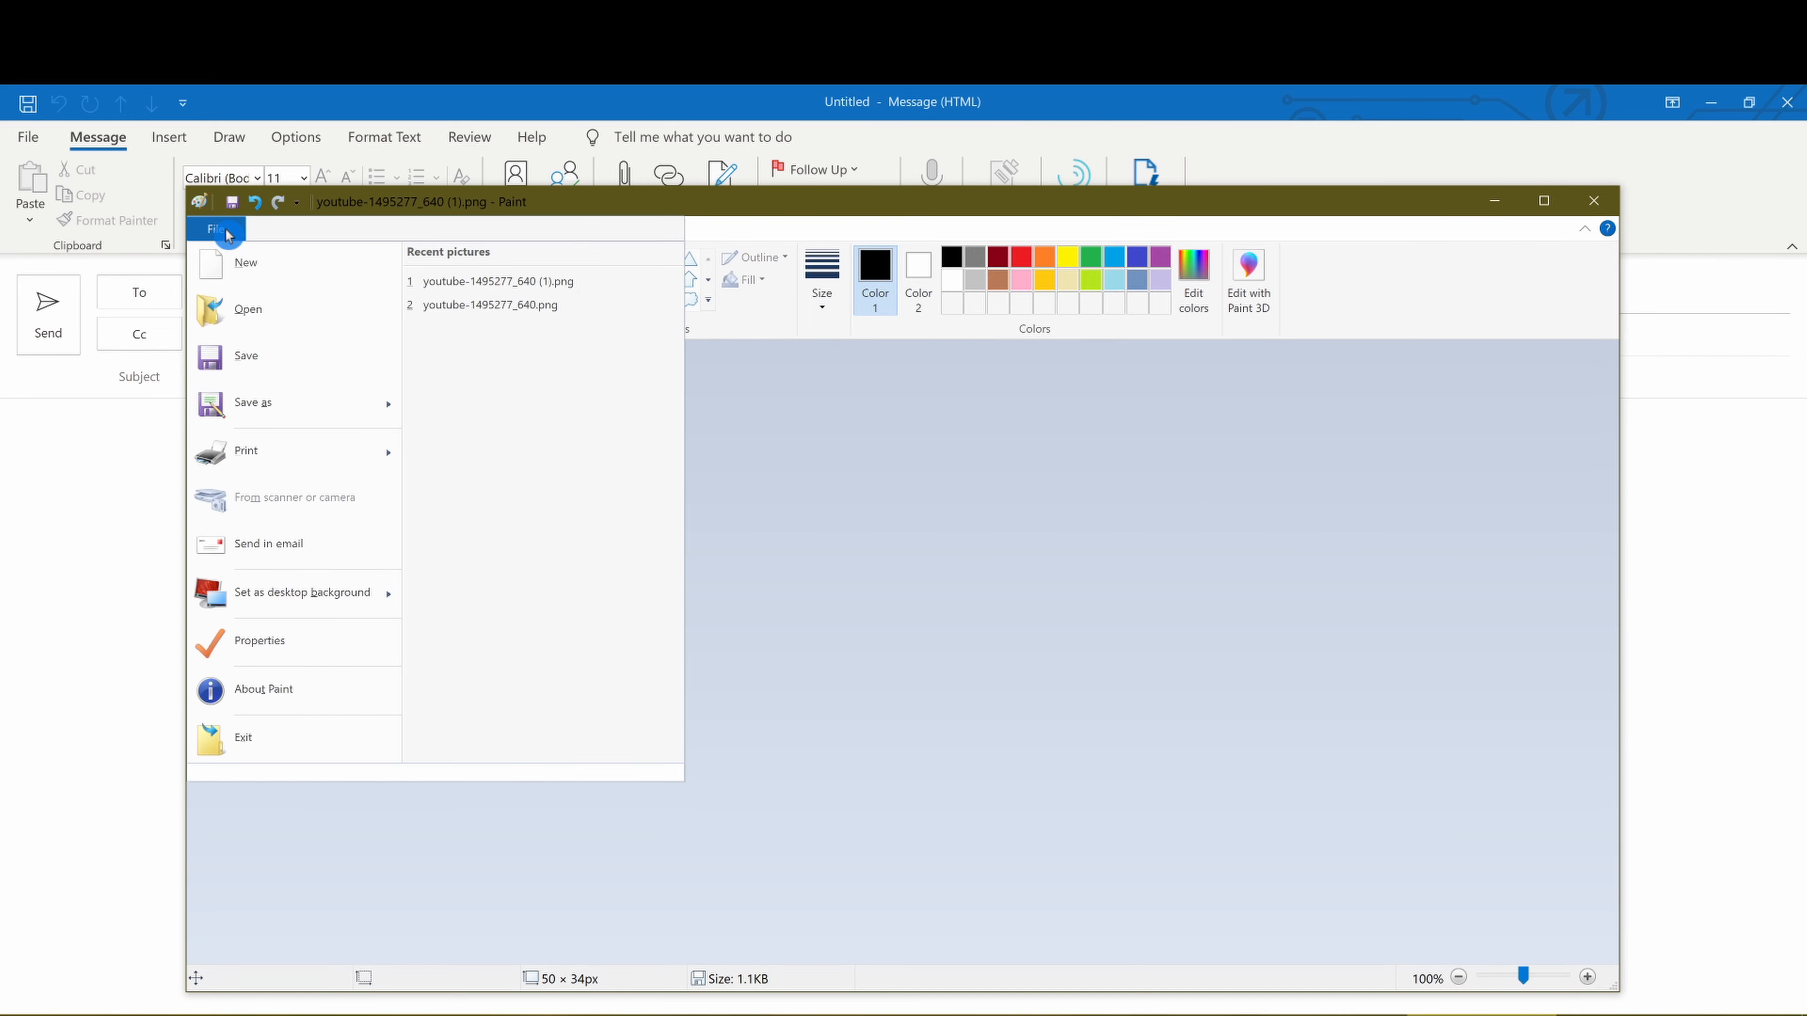
click(235, 208)
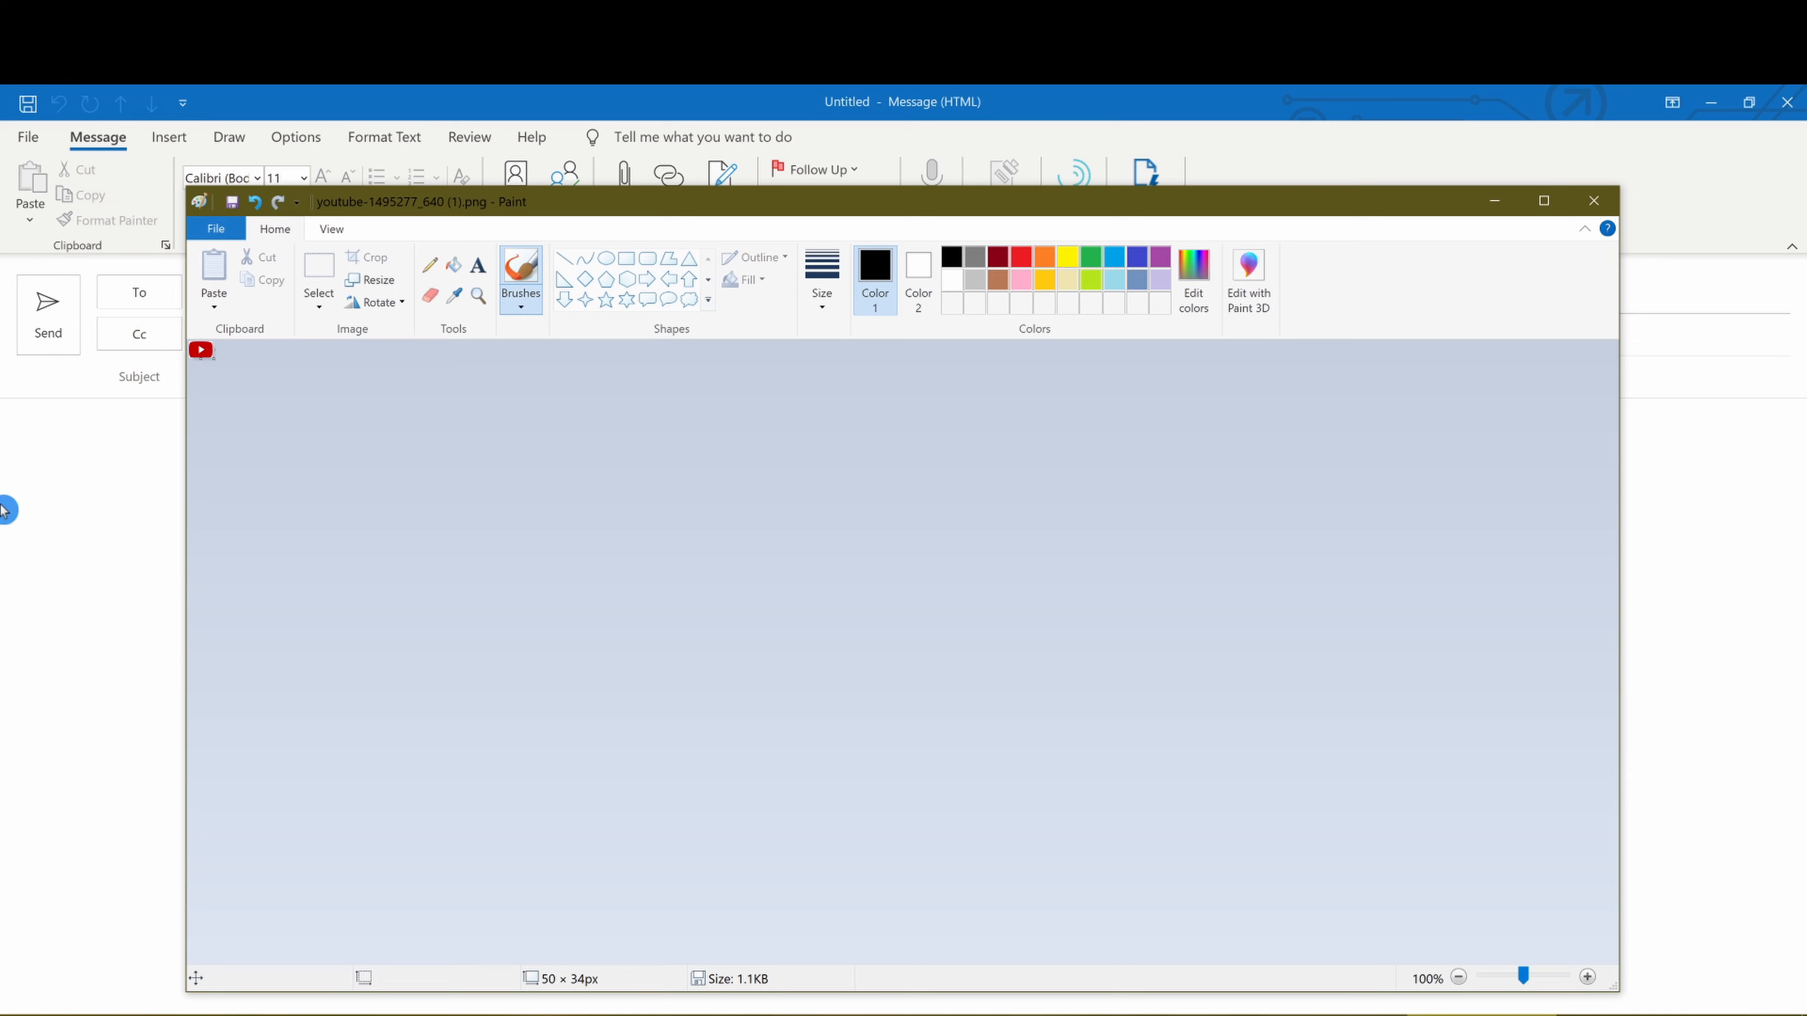
Switch back to Outlook and replace the oversized signature picture with the resized youtube-1495277_640 (1).png from Downloads
click(1031, 1015)
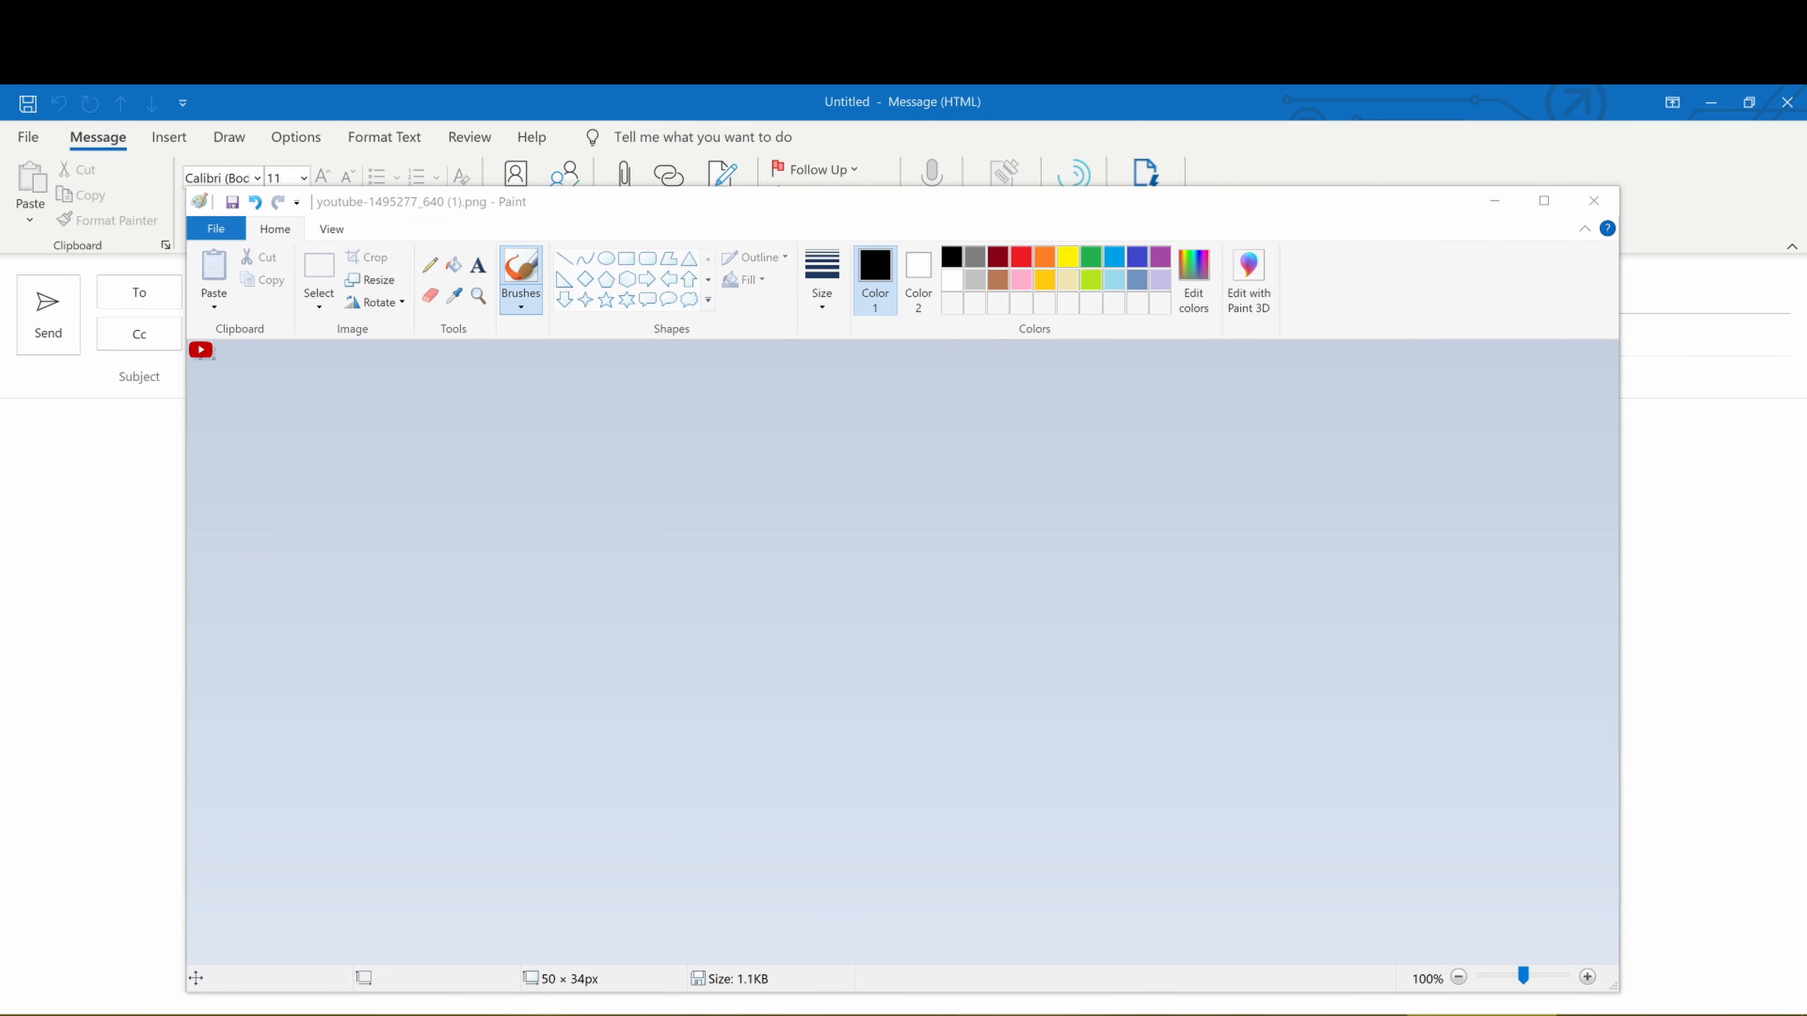
click(1031, 1007)
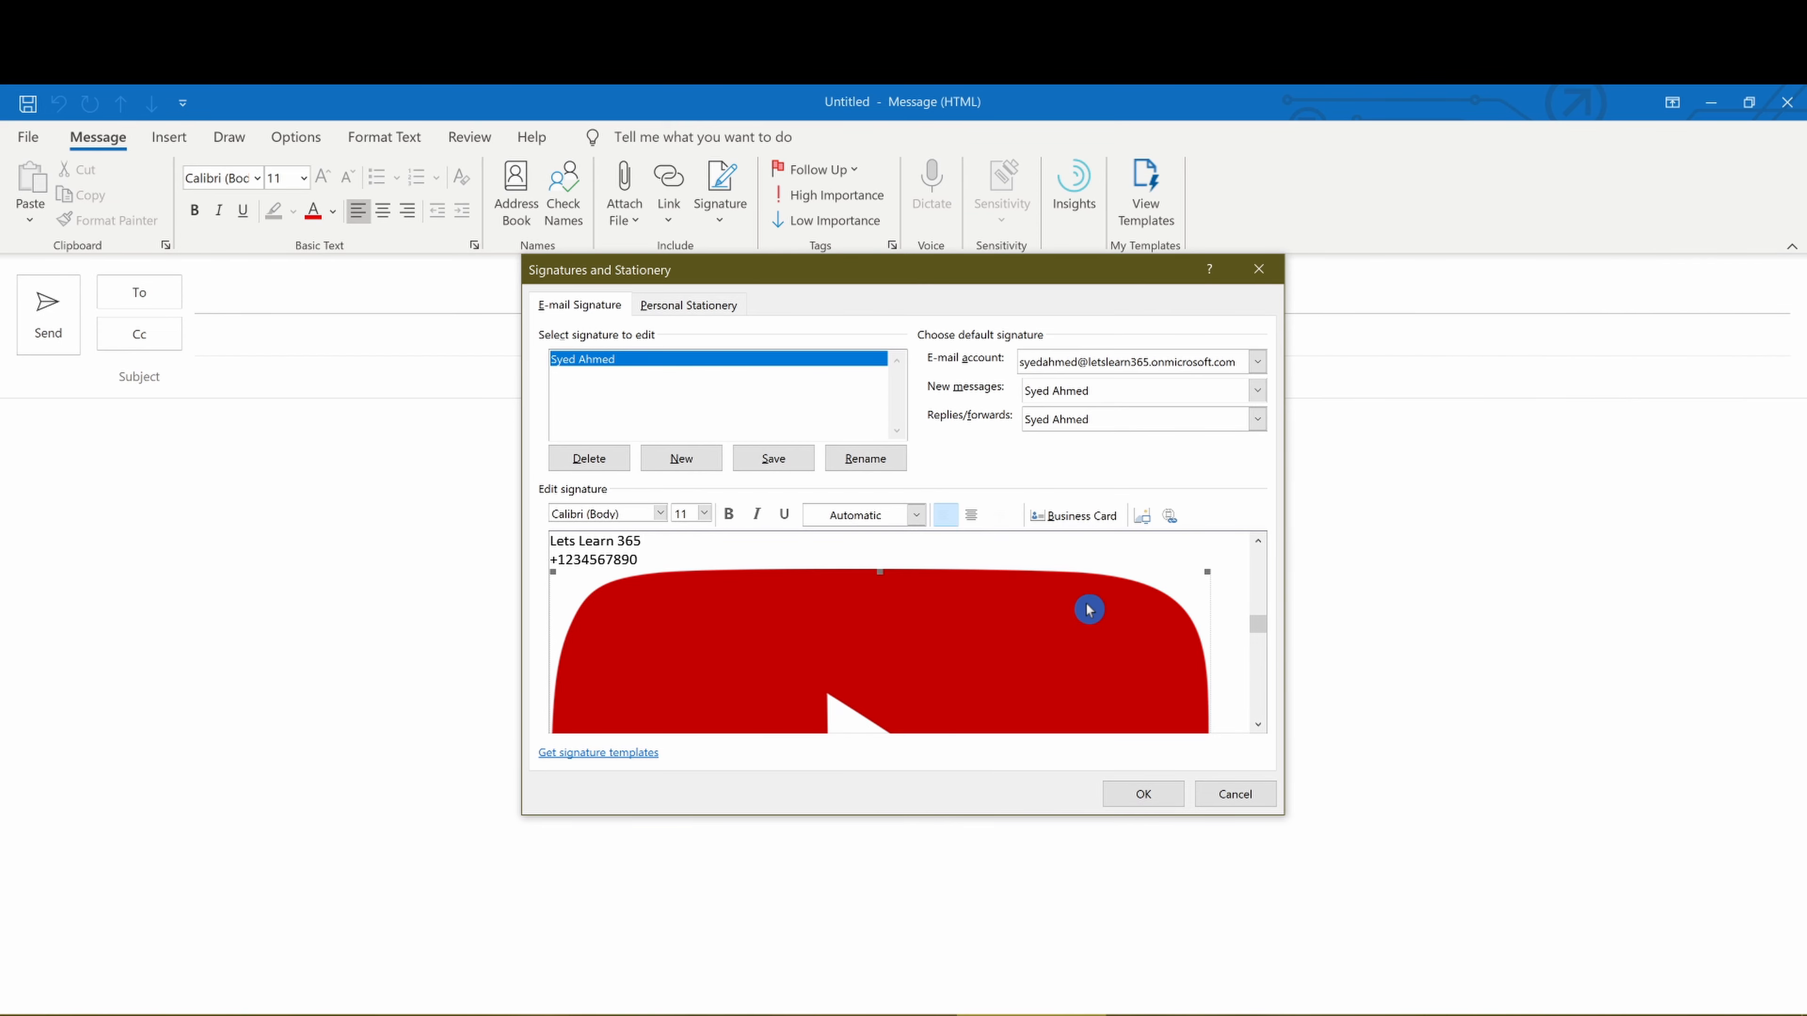
key(Delete)
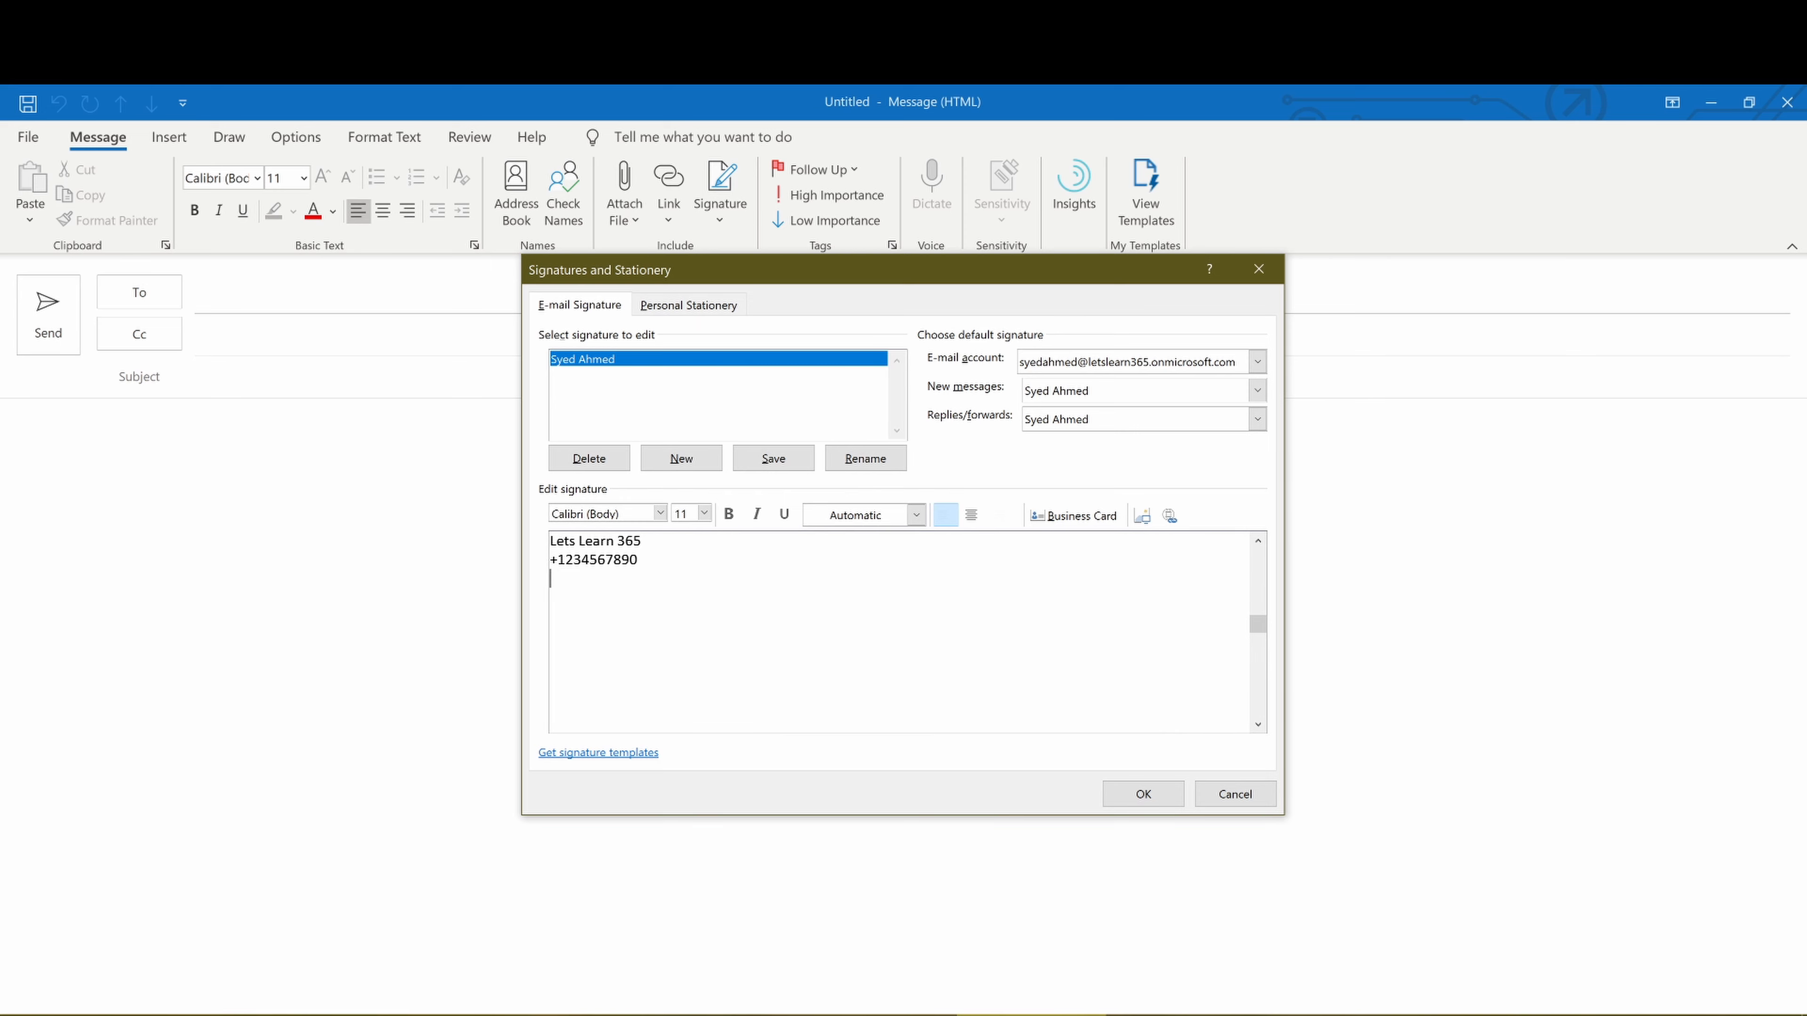
click(1150, 521)
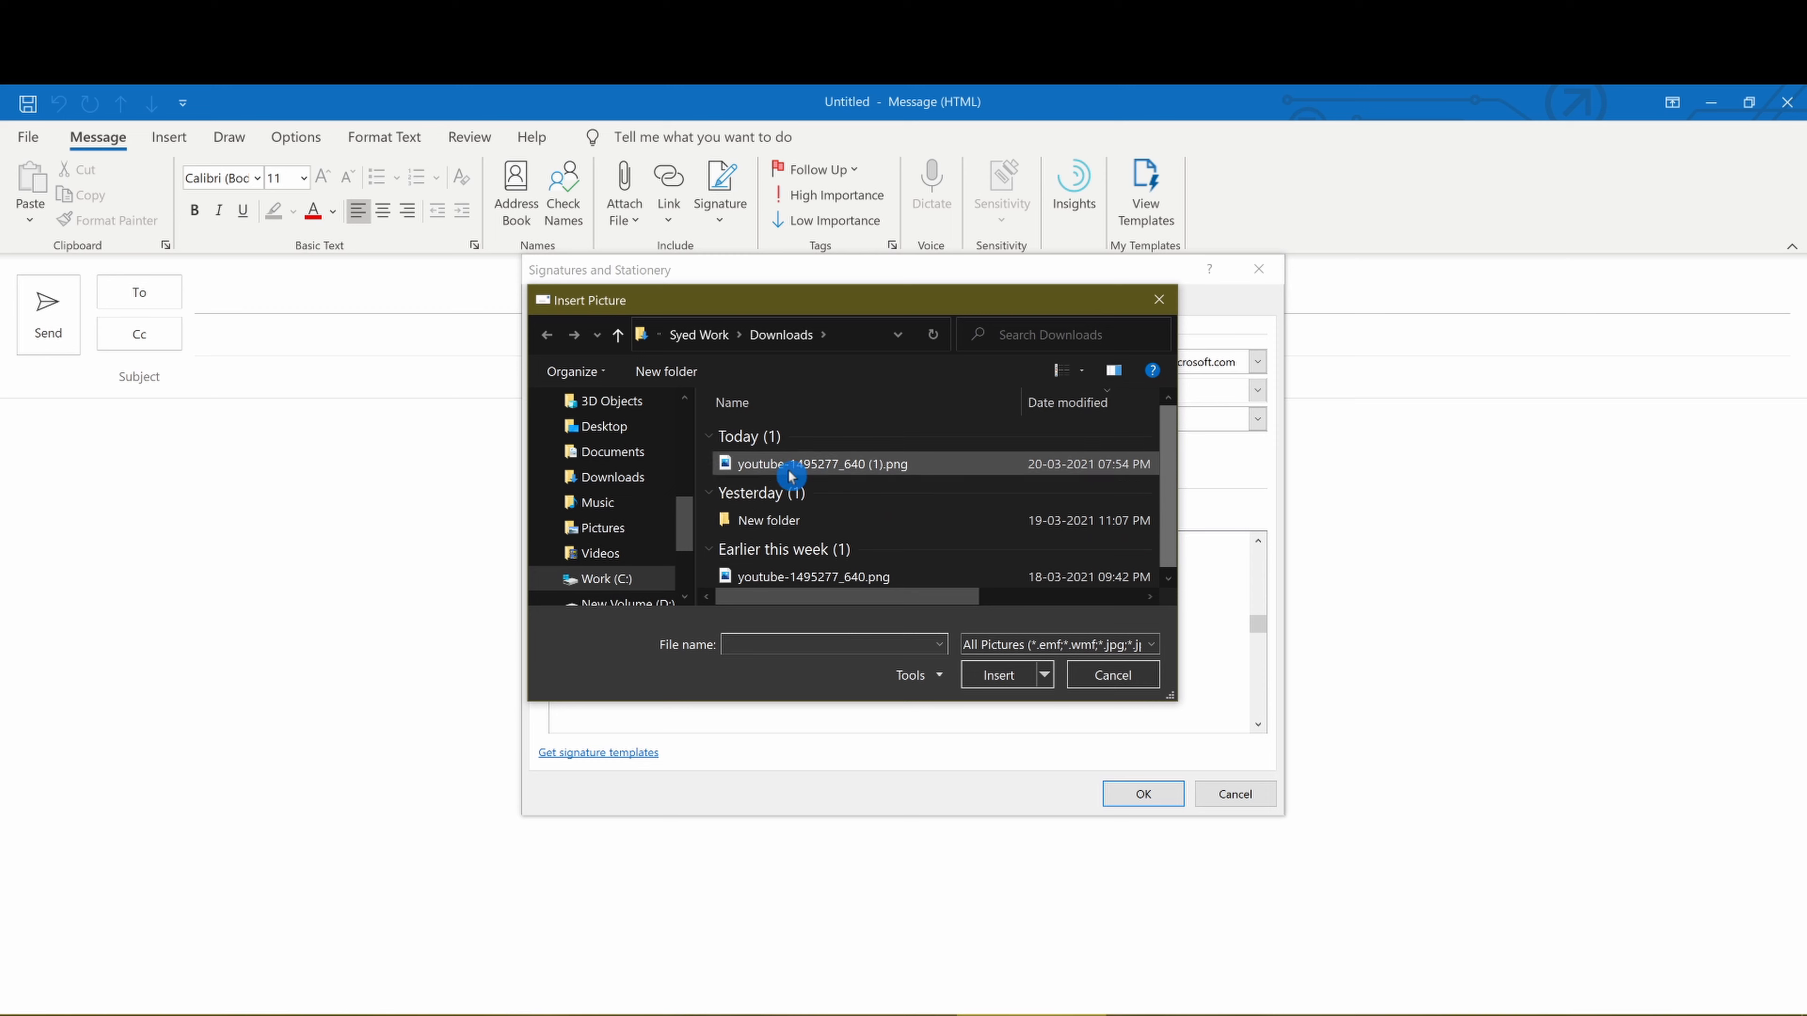
double_click(813, 468)
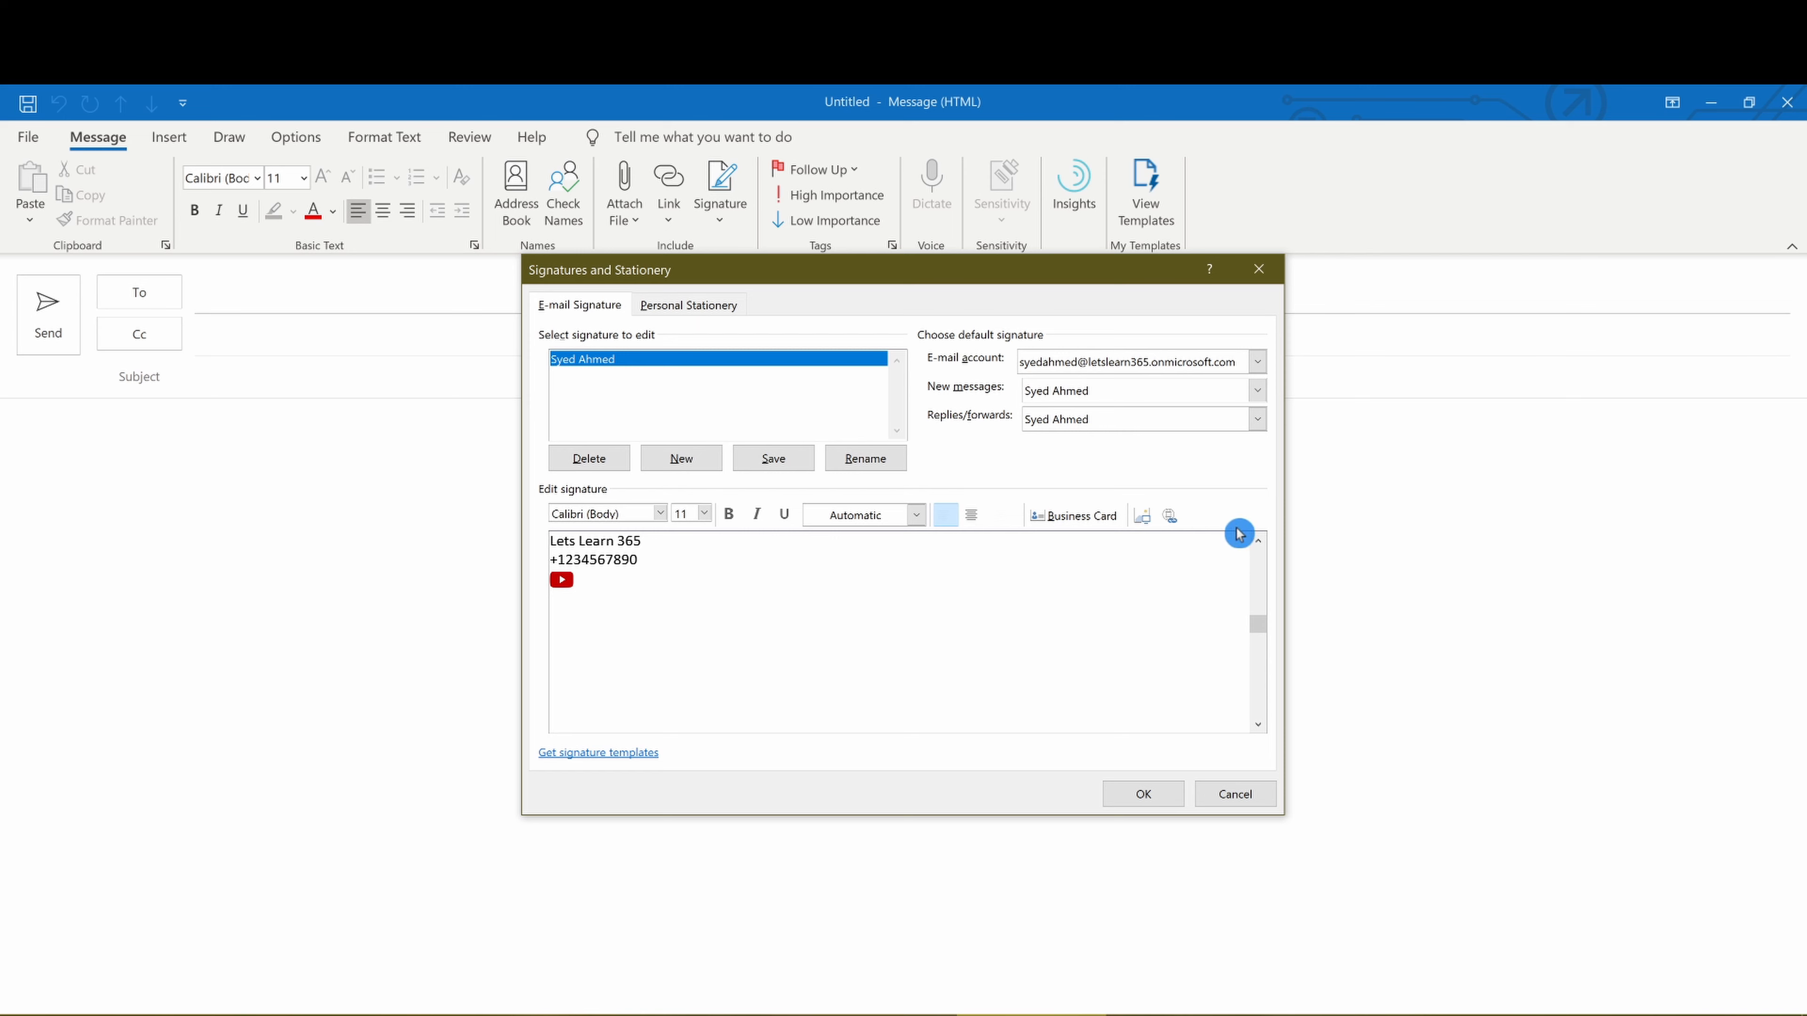
key(Return)
click(284, 1015)
click(562, 577)
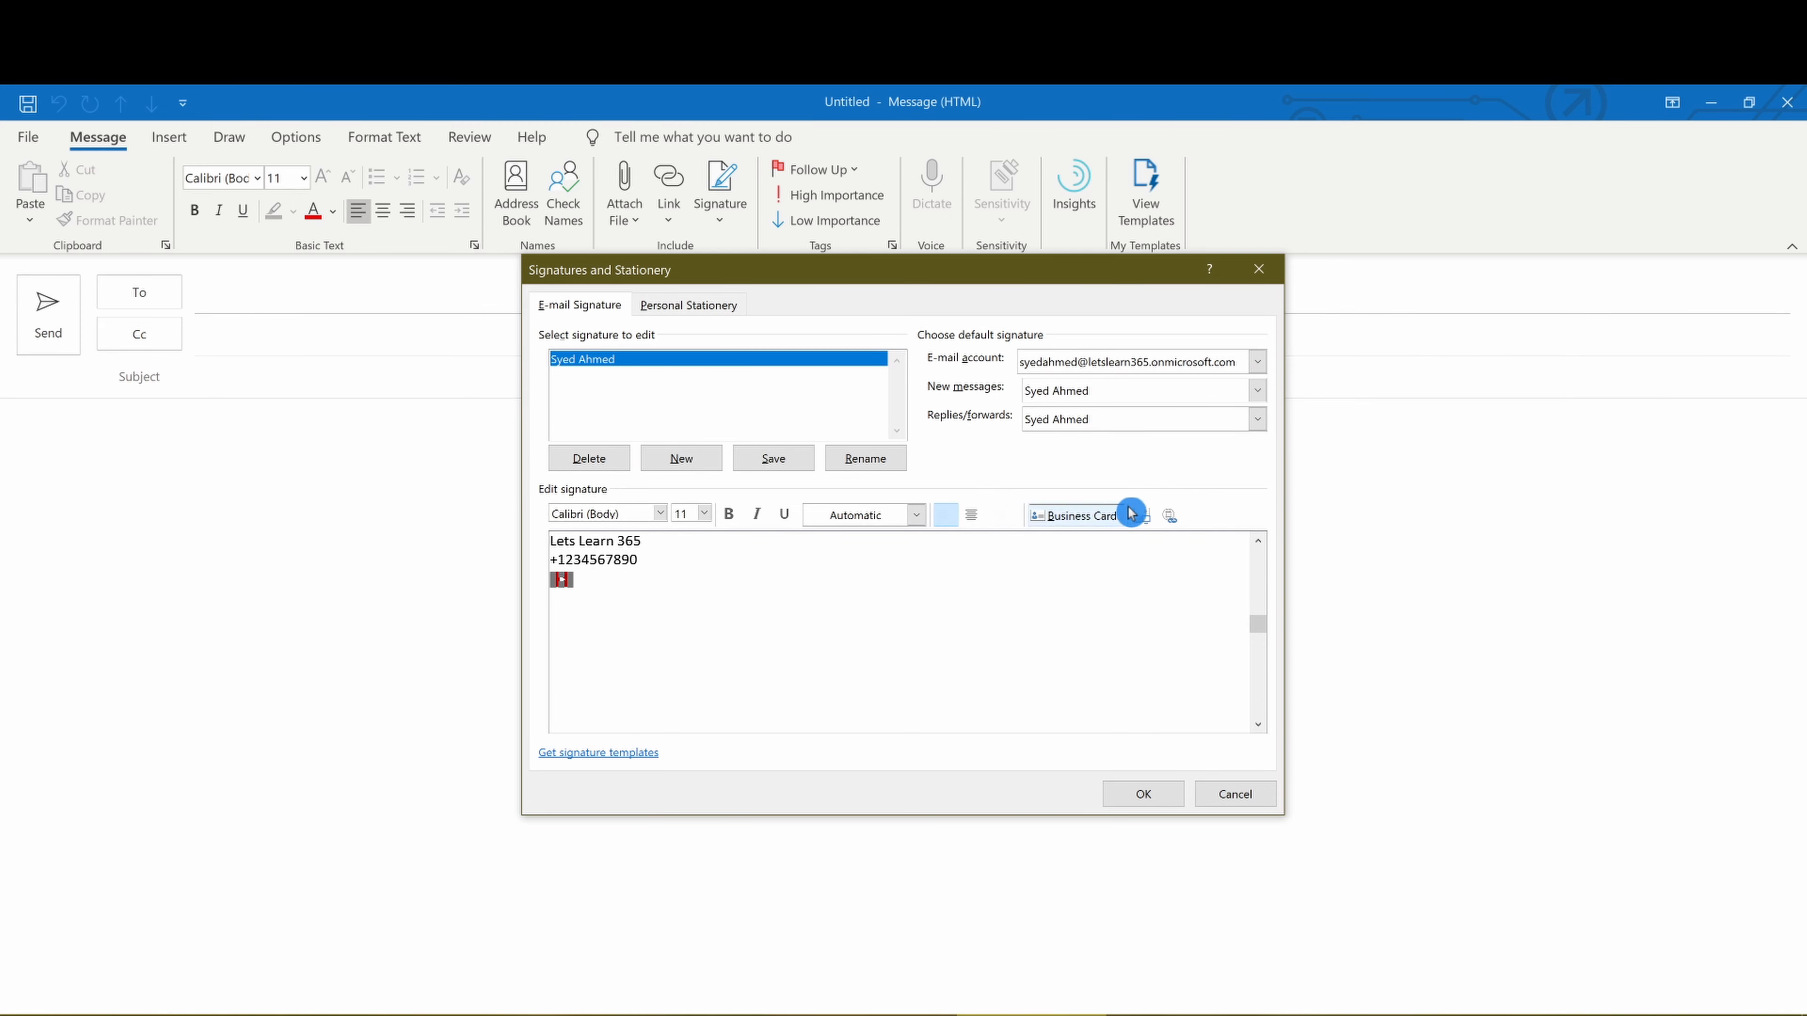
click(1172, 518)
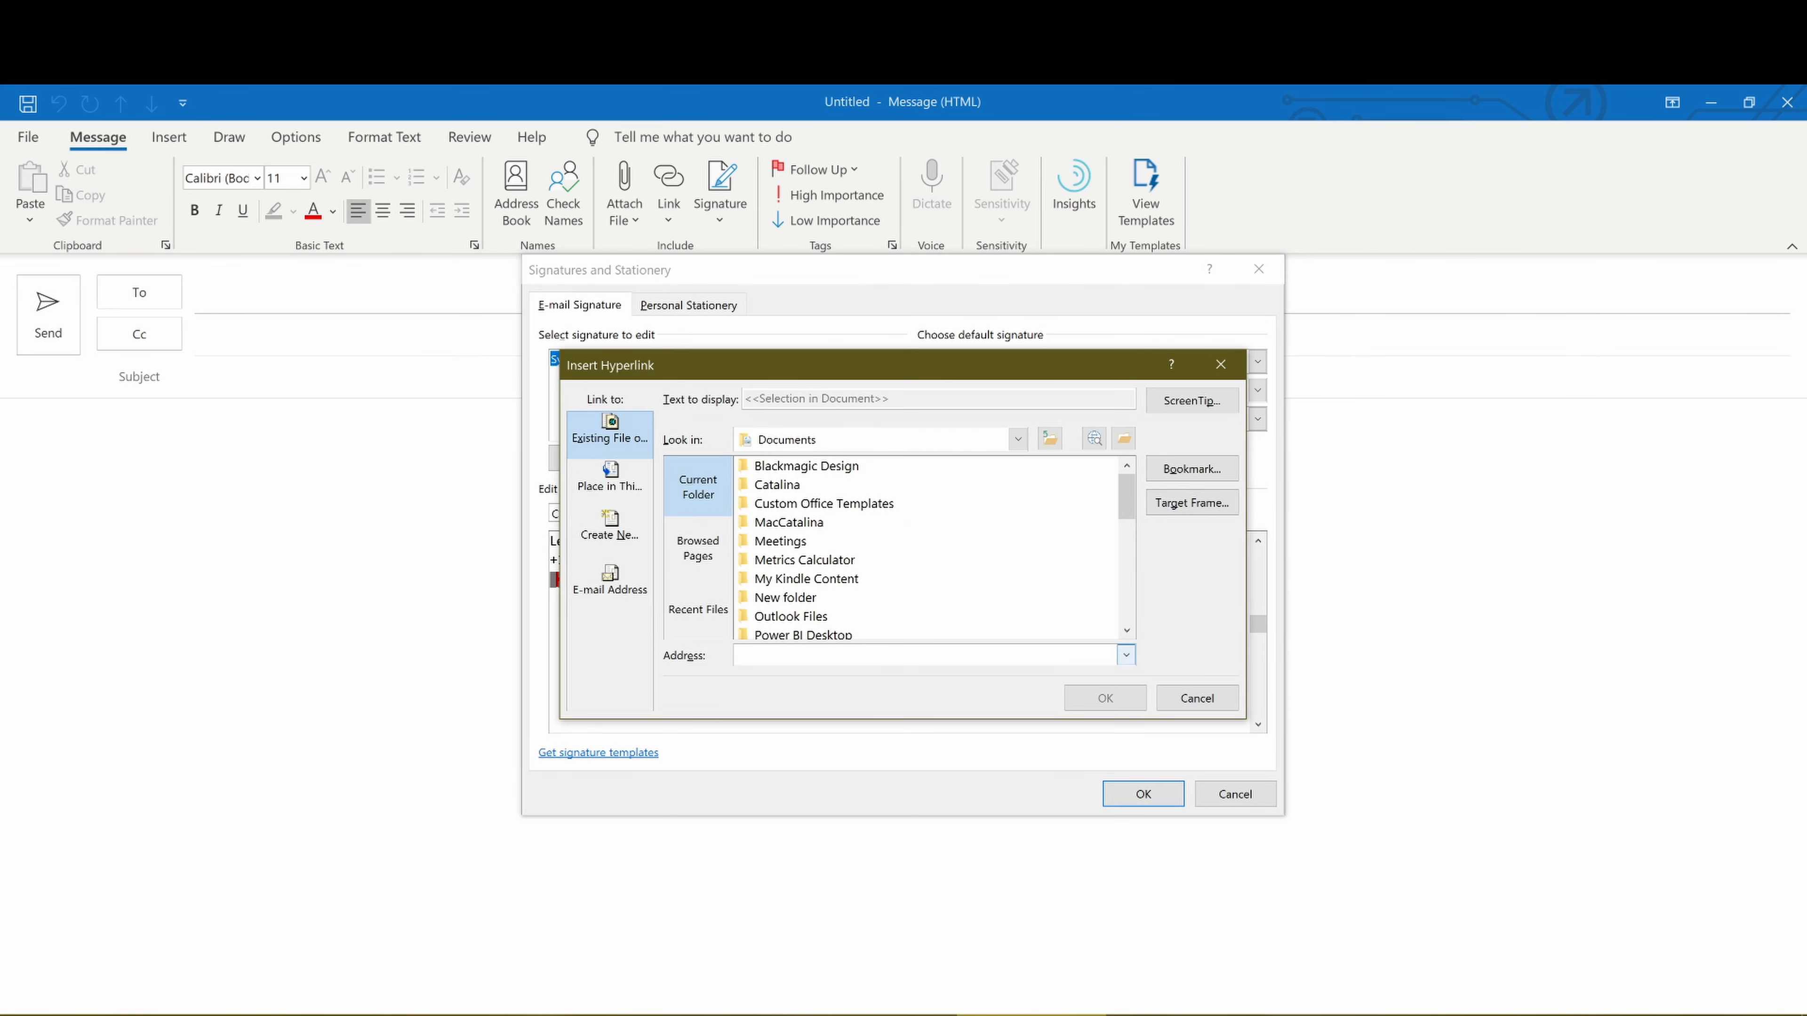
text(https://www.youtube.com/channel/UC4AePual4XBk_no69nG9X5A)
click(1100, 701)
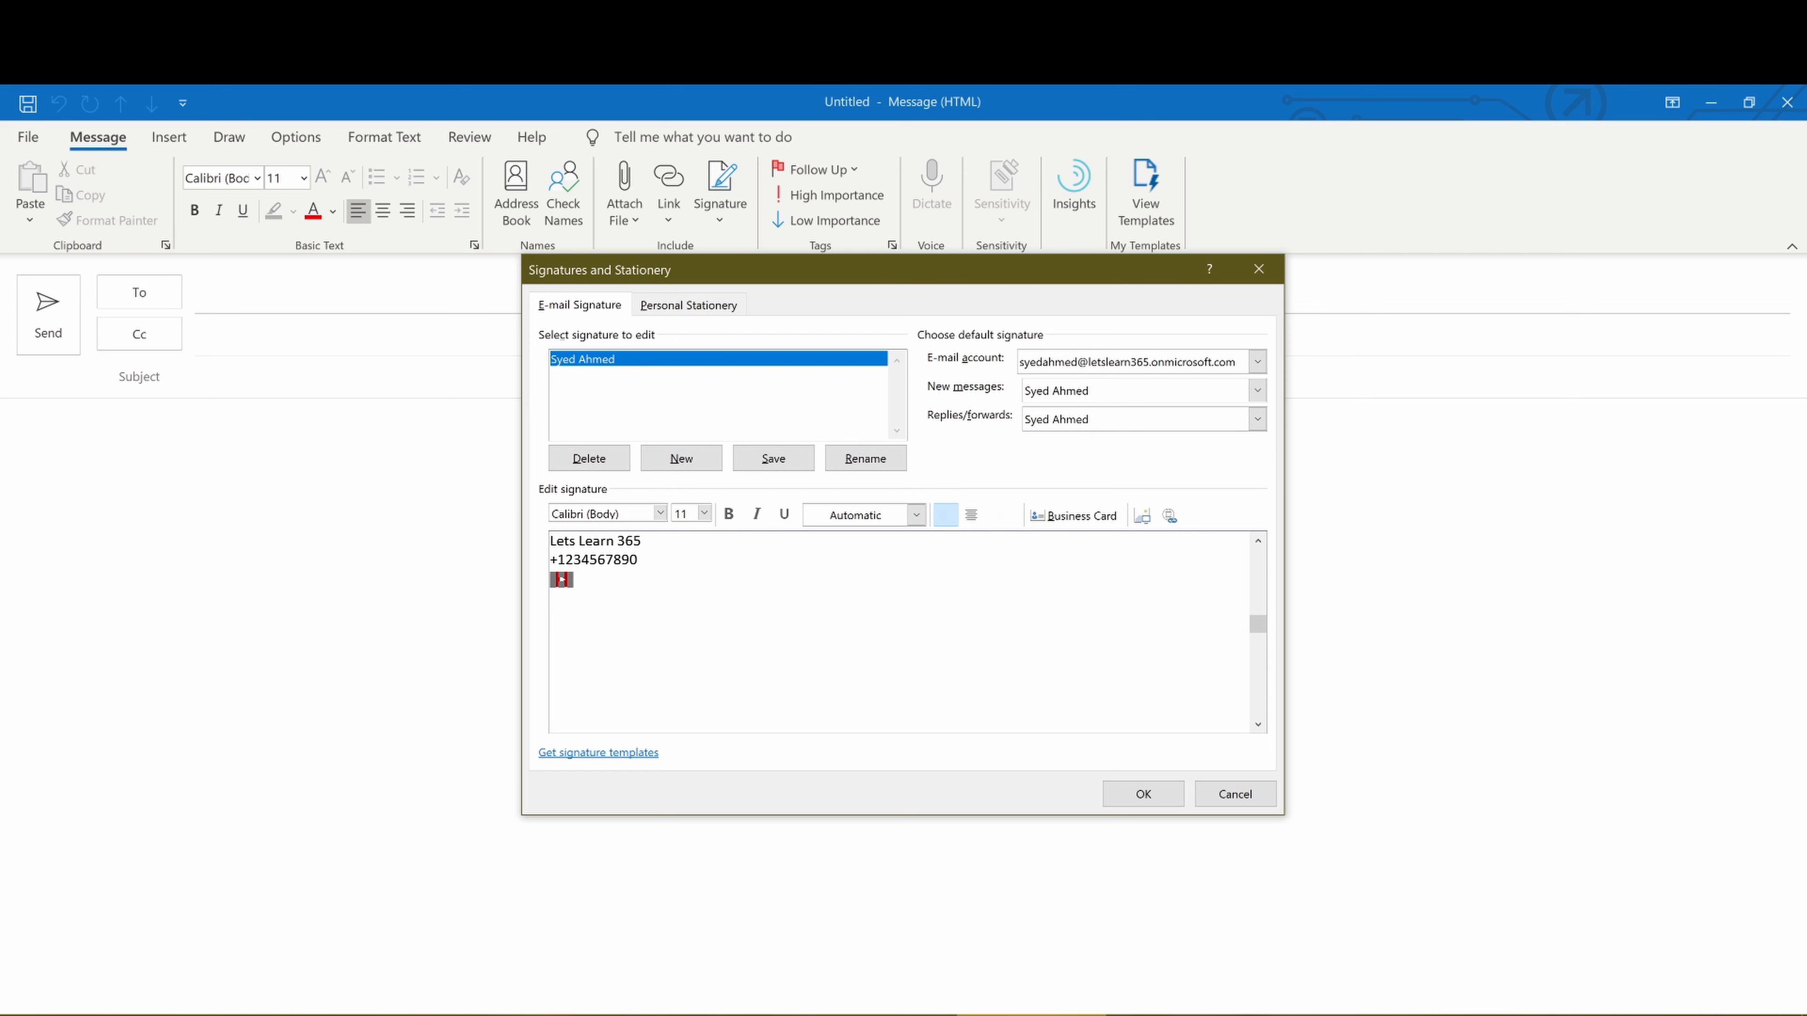
Change the font of the name line in the signature to Algerian
drag(1258, 624, 1242, 522)
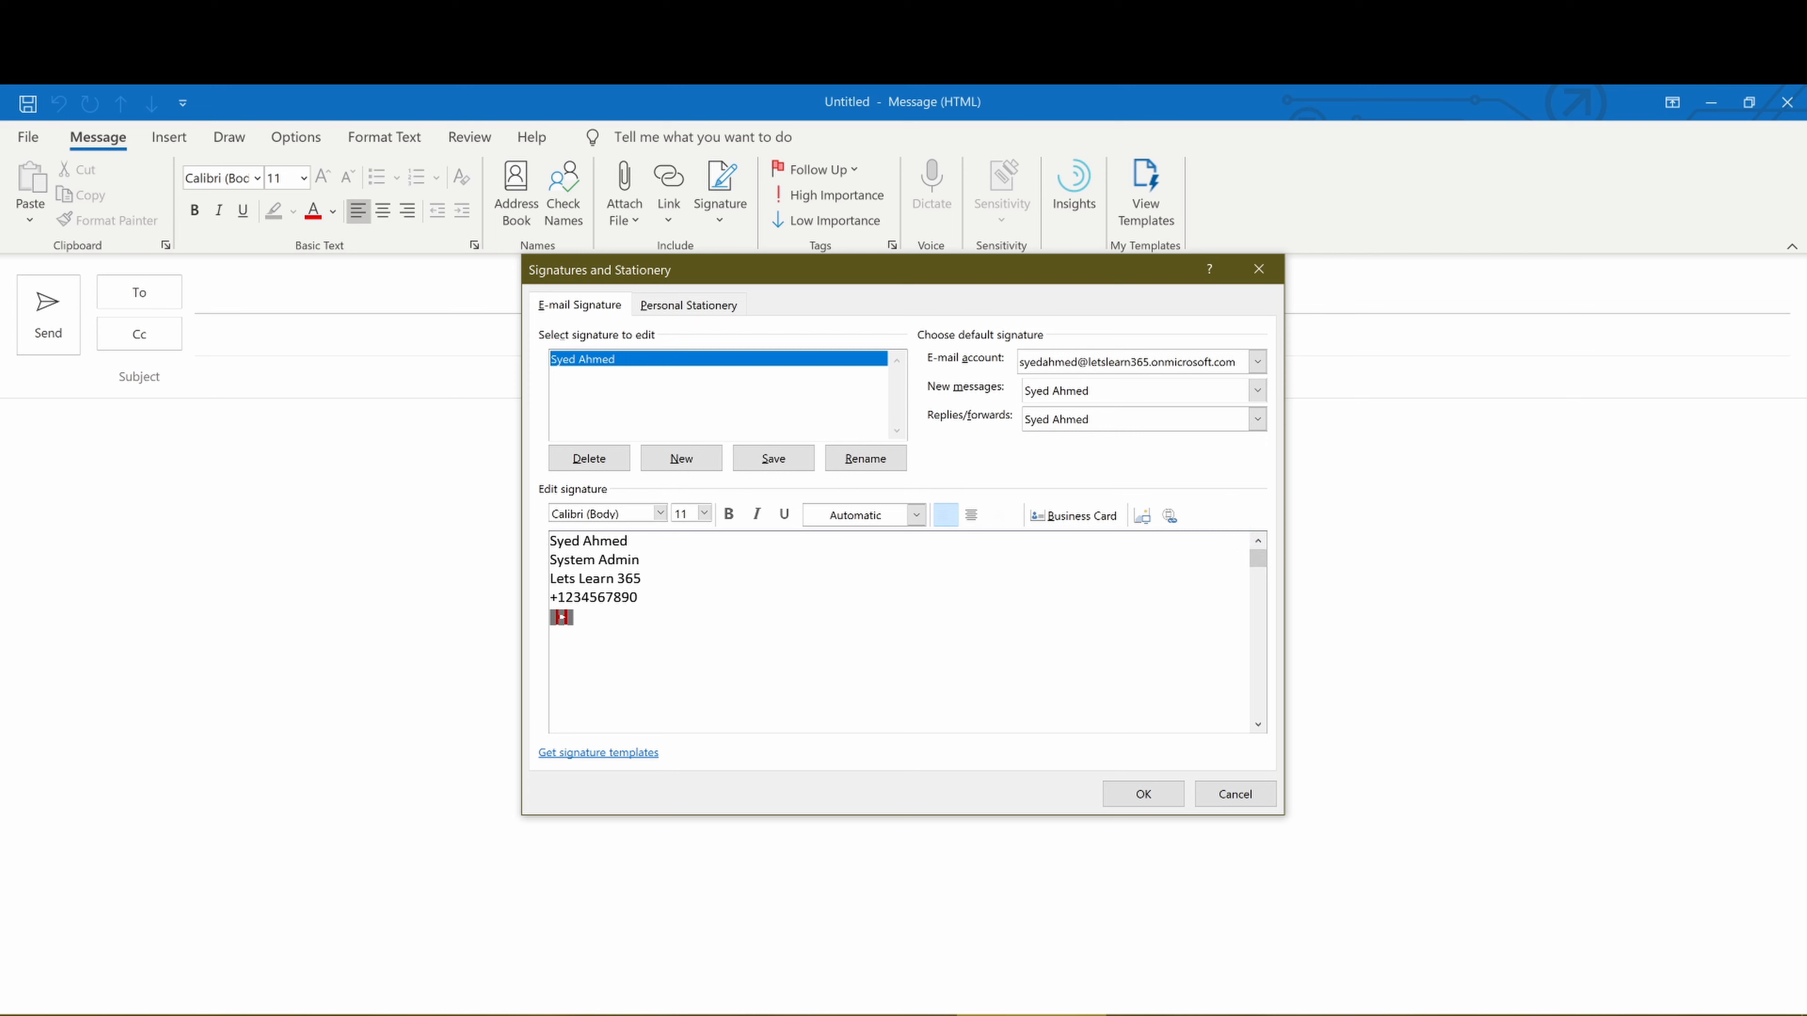
drag(628, 541, 518, 544)
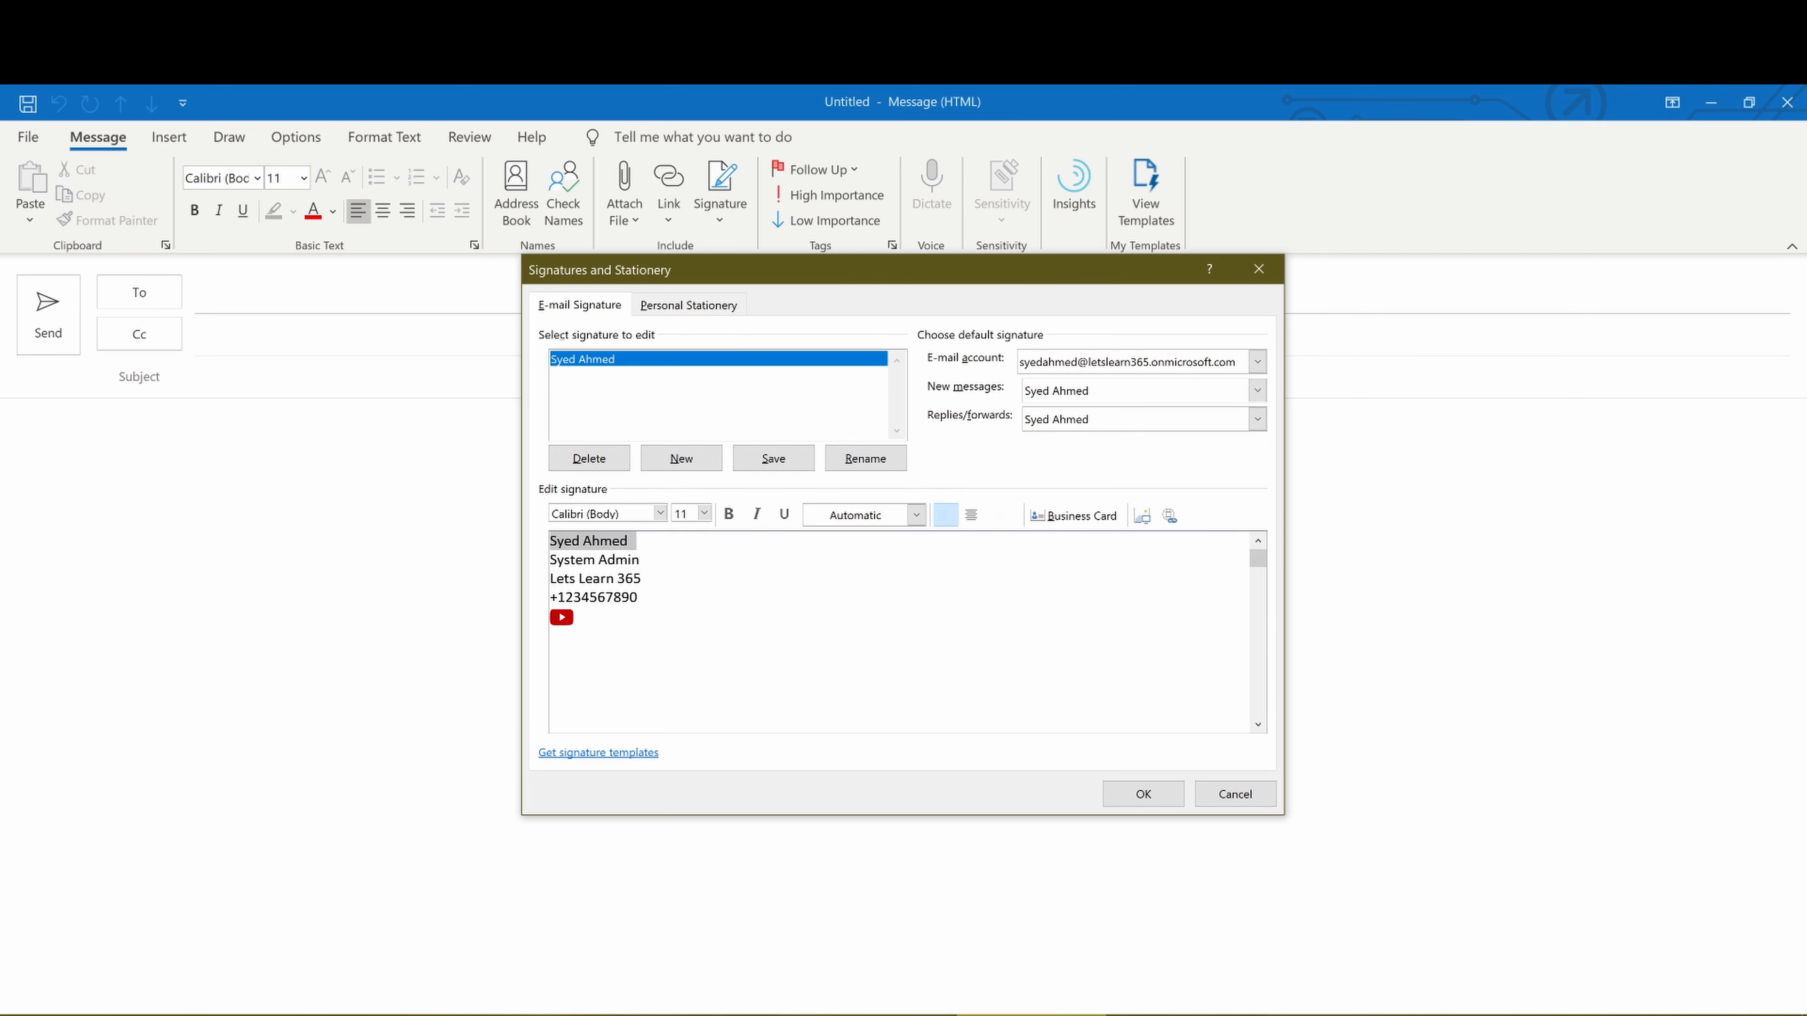
click(630, 541)
drag(630, 542, 547, 542)
click(659, 513)
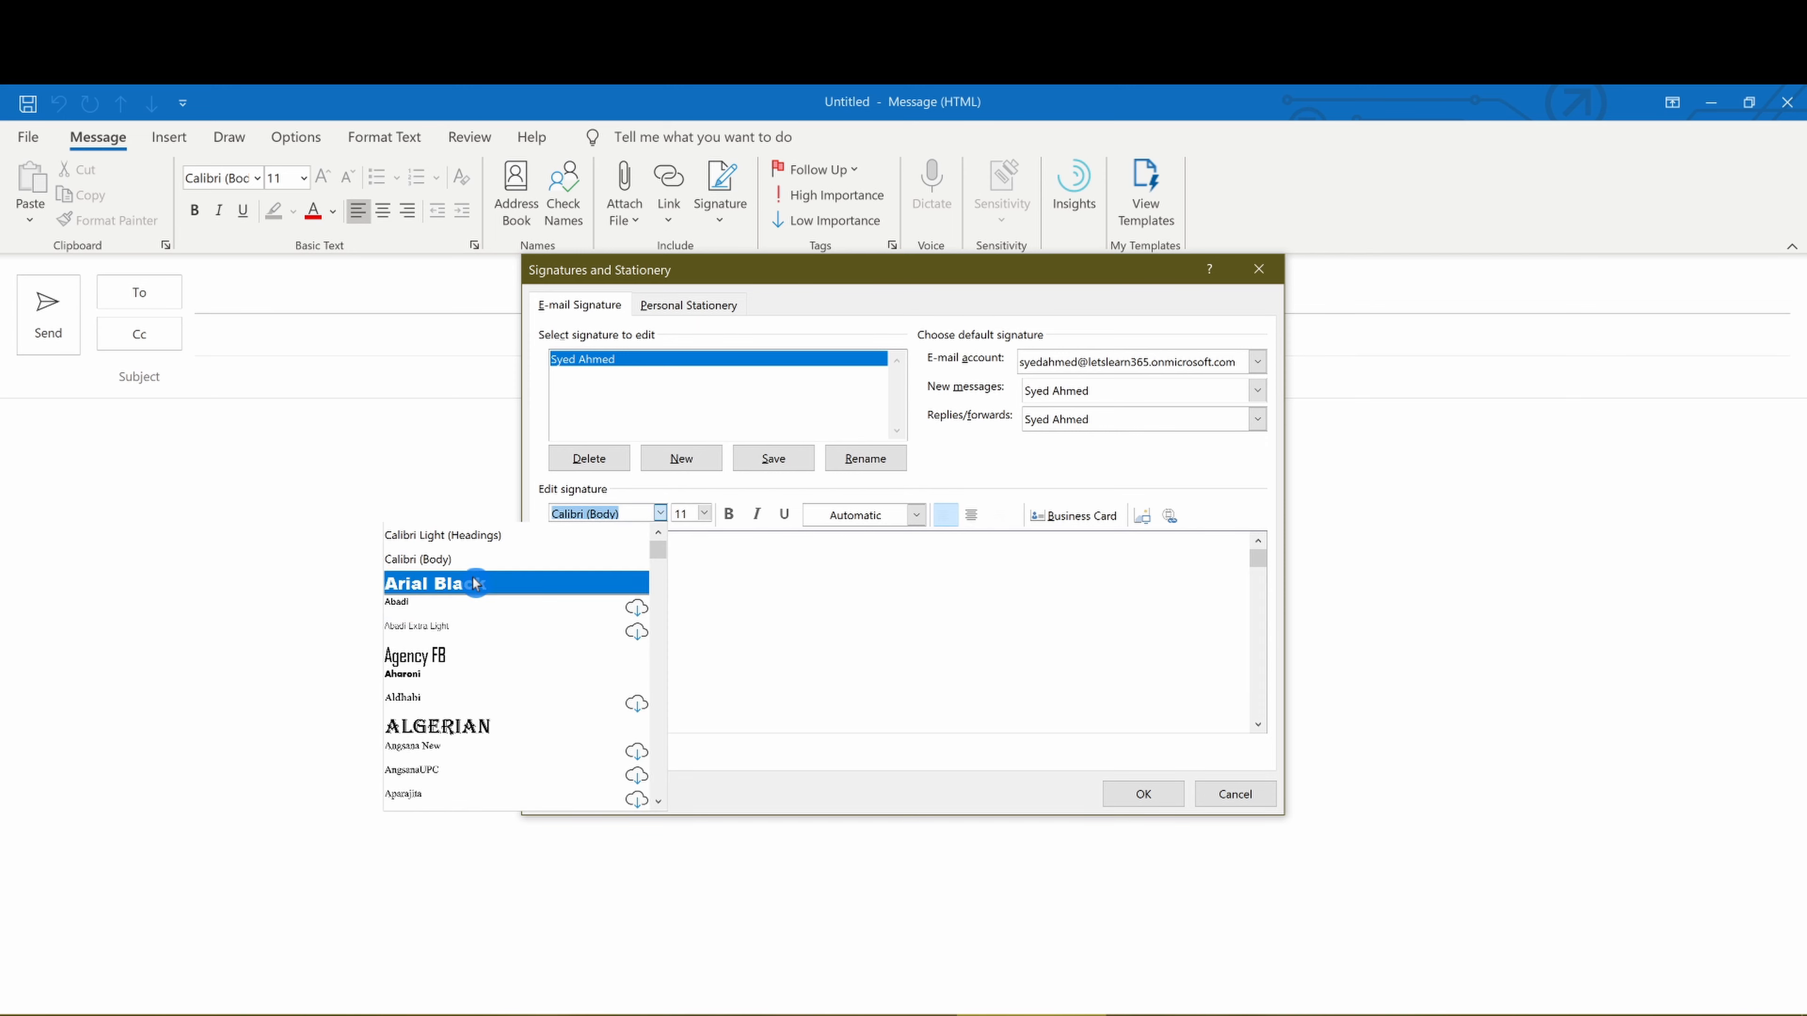
click(527, 730)
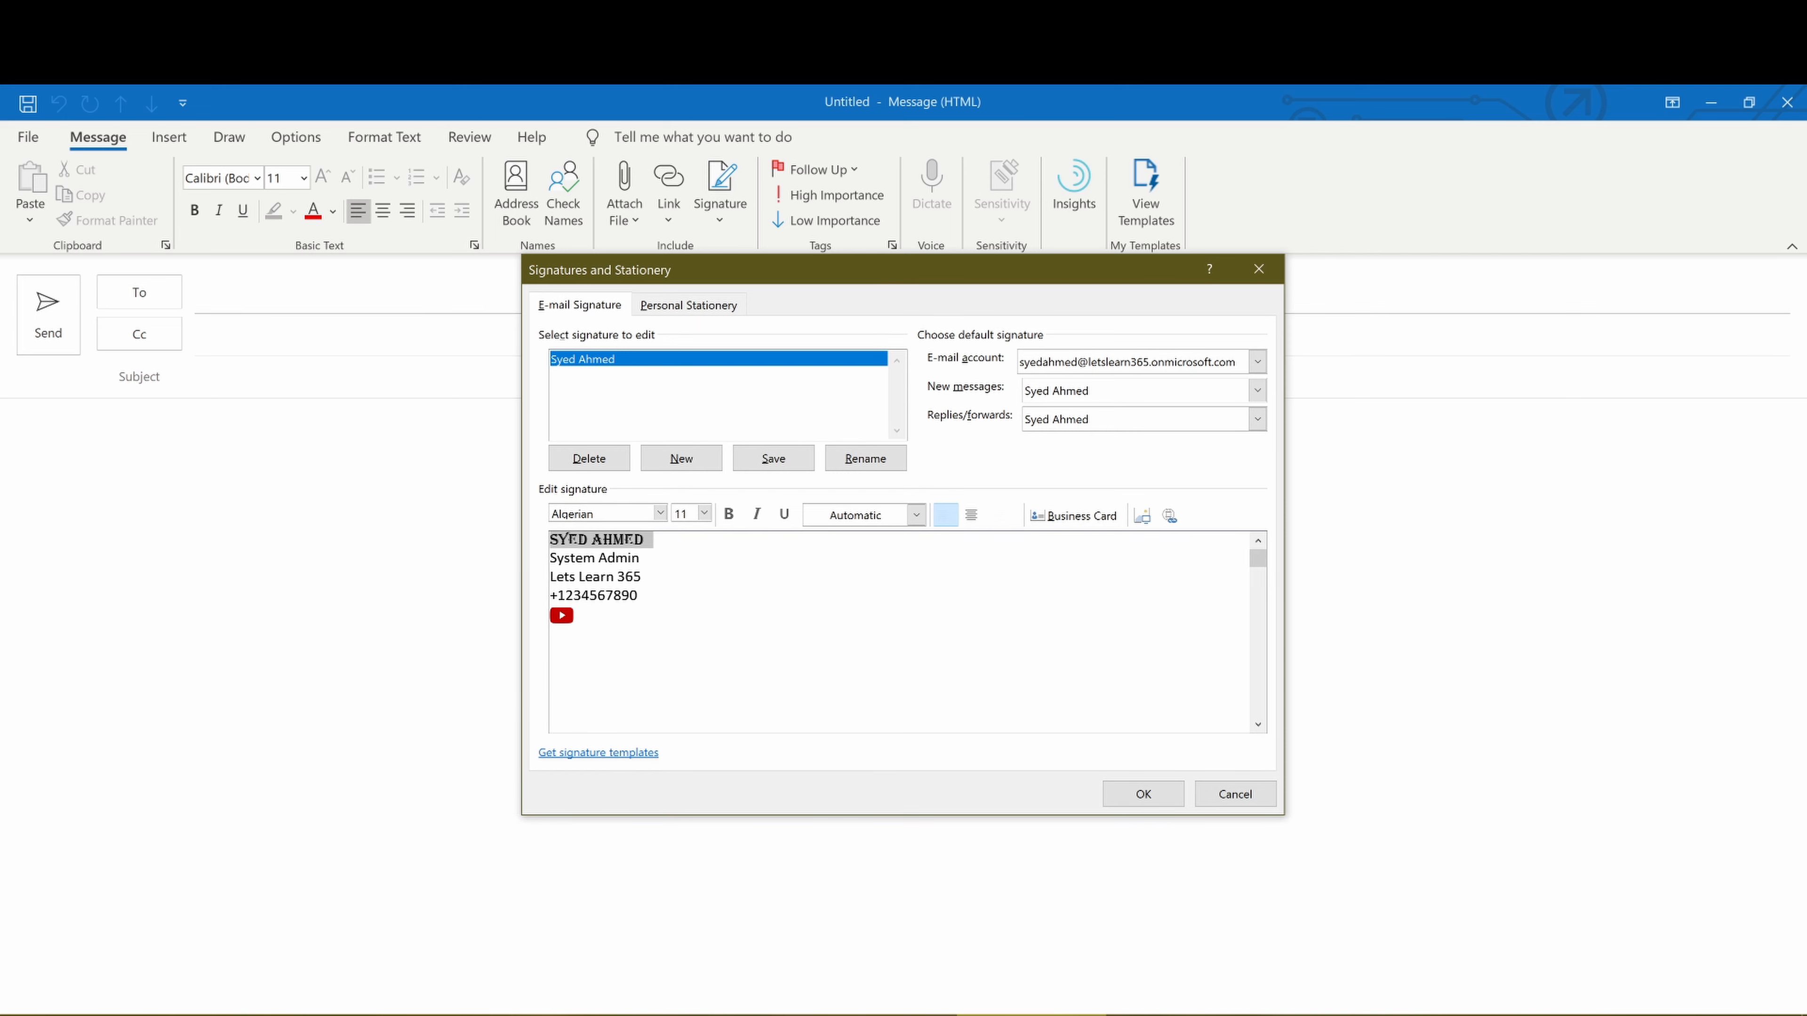
Set the signature's name line to font size 16 and the orange theme color
click(706, 515)
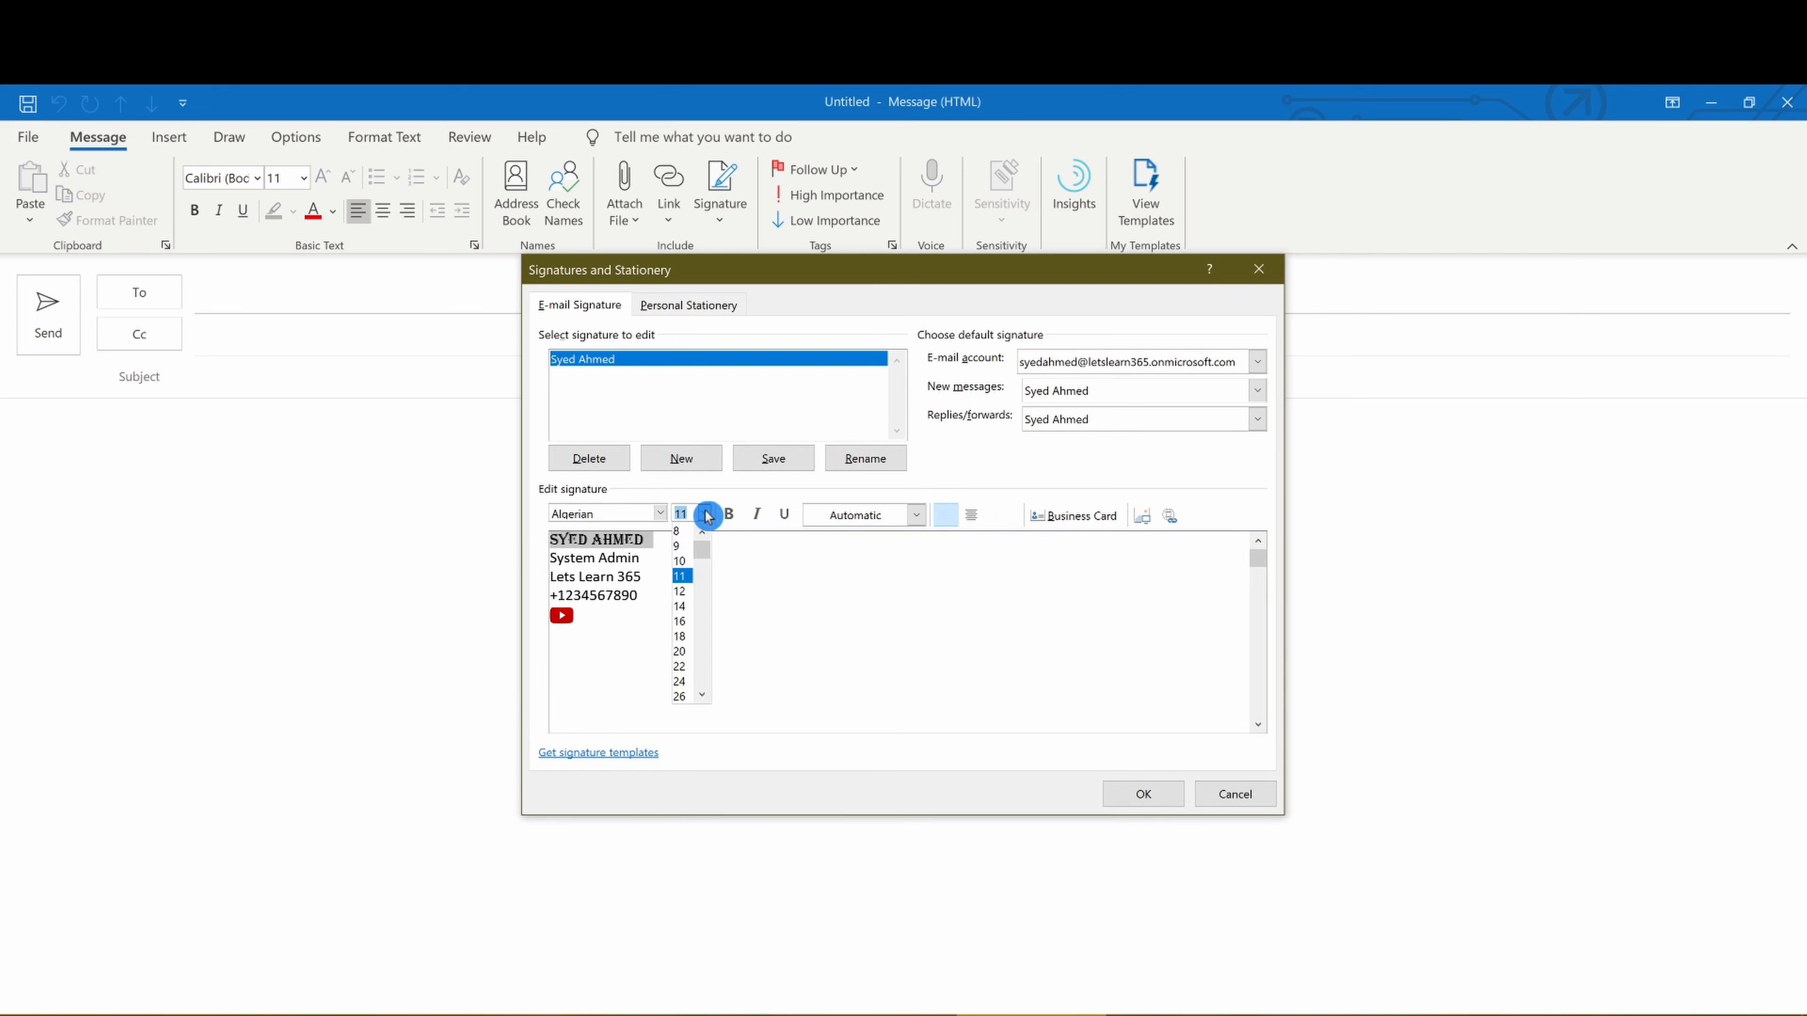
click(684, 625)
click(917, 515)
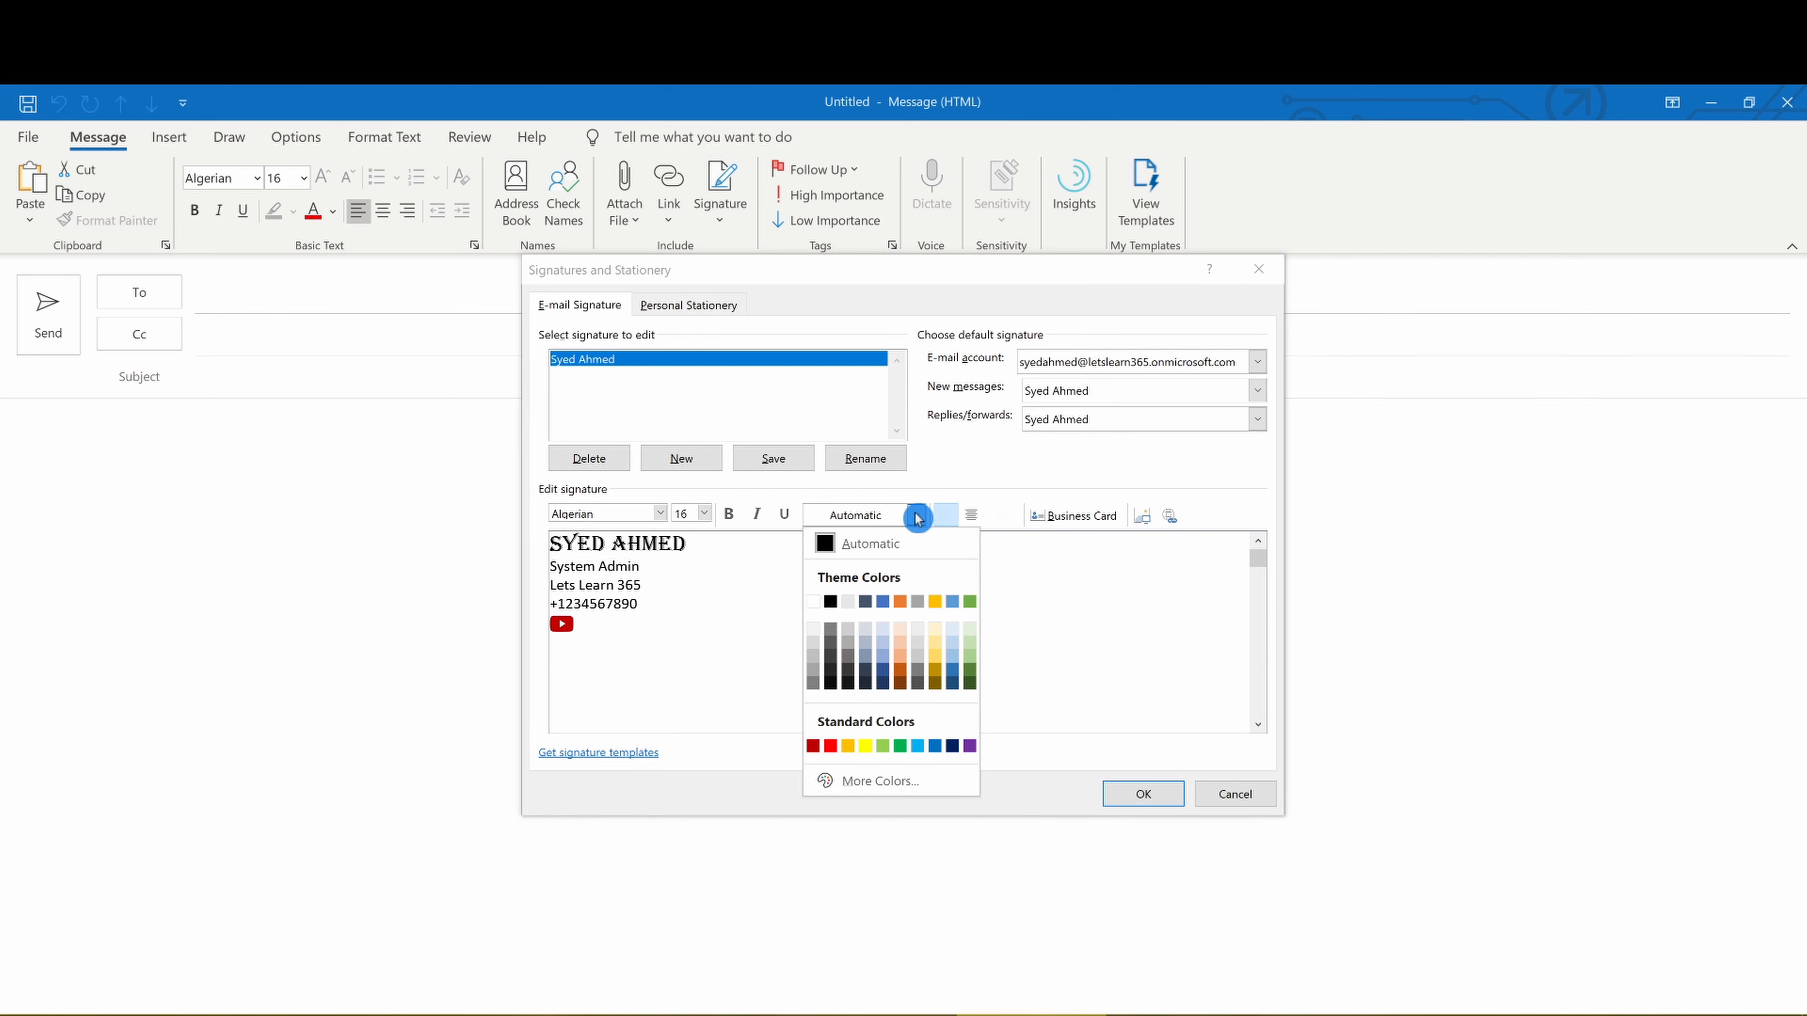
click(908, 610)
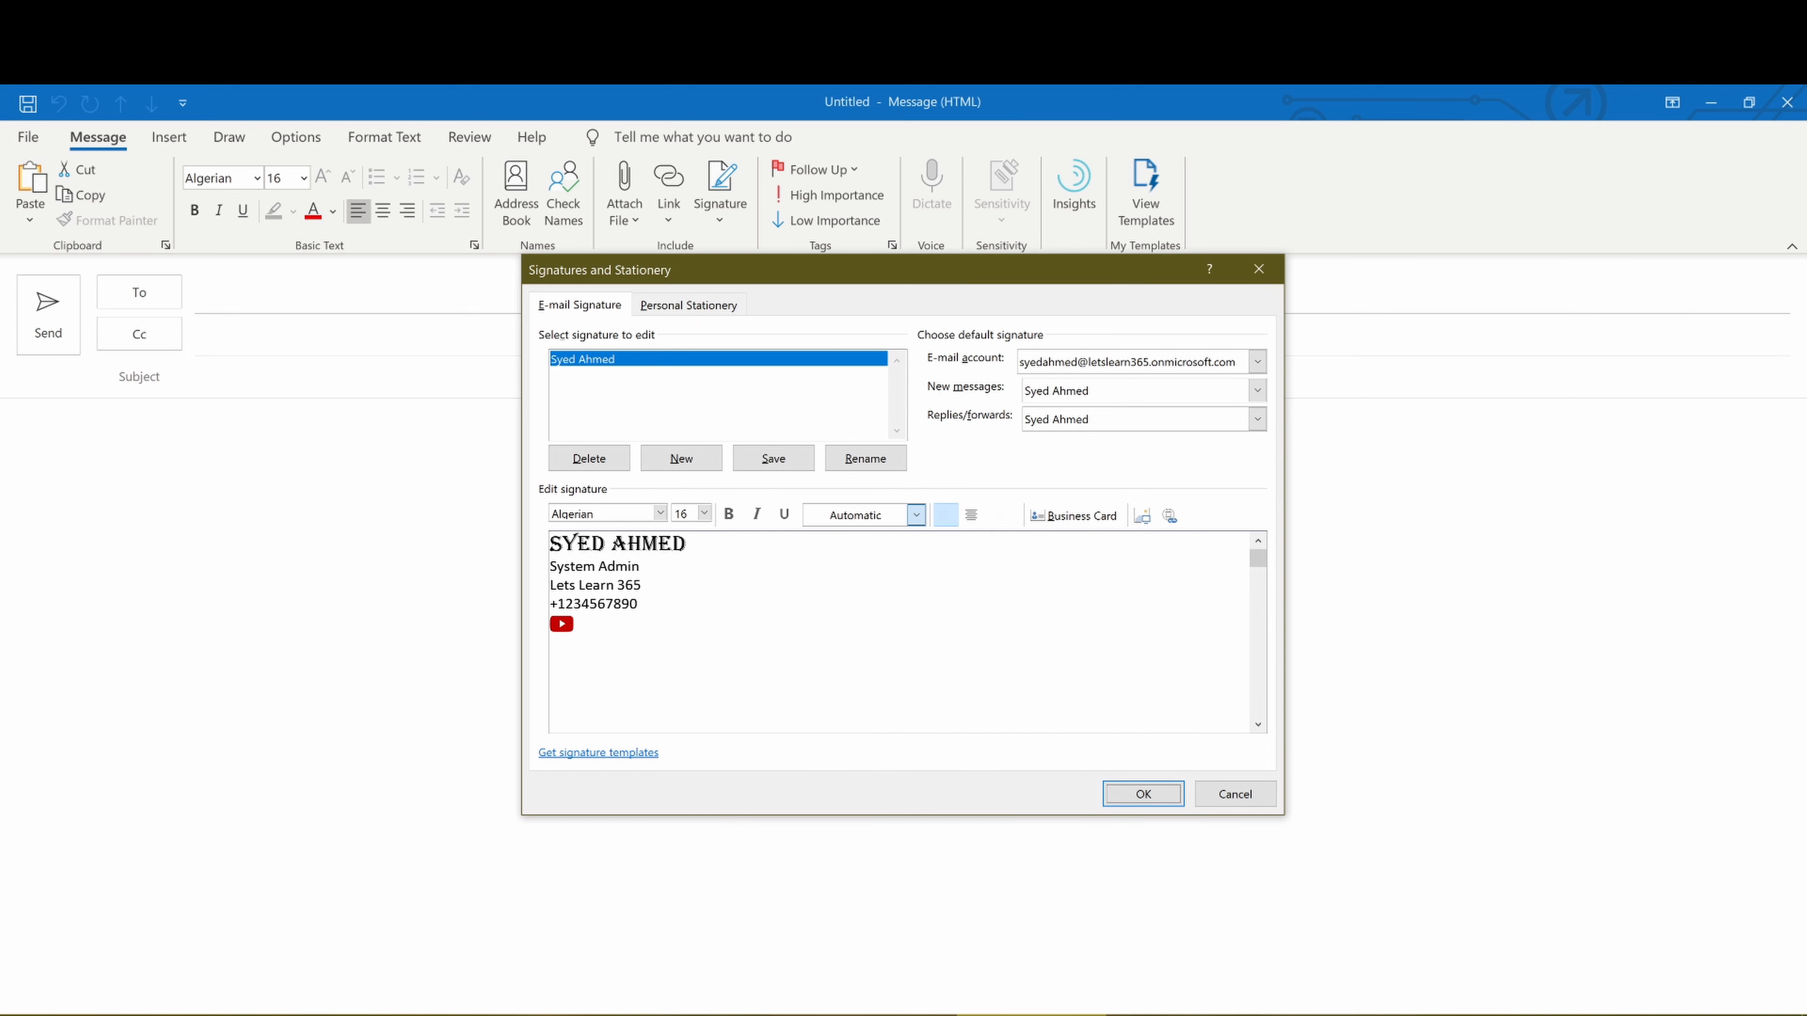
click(909, 608)
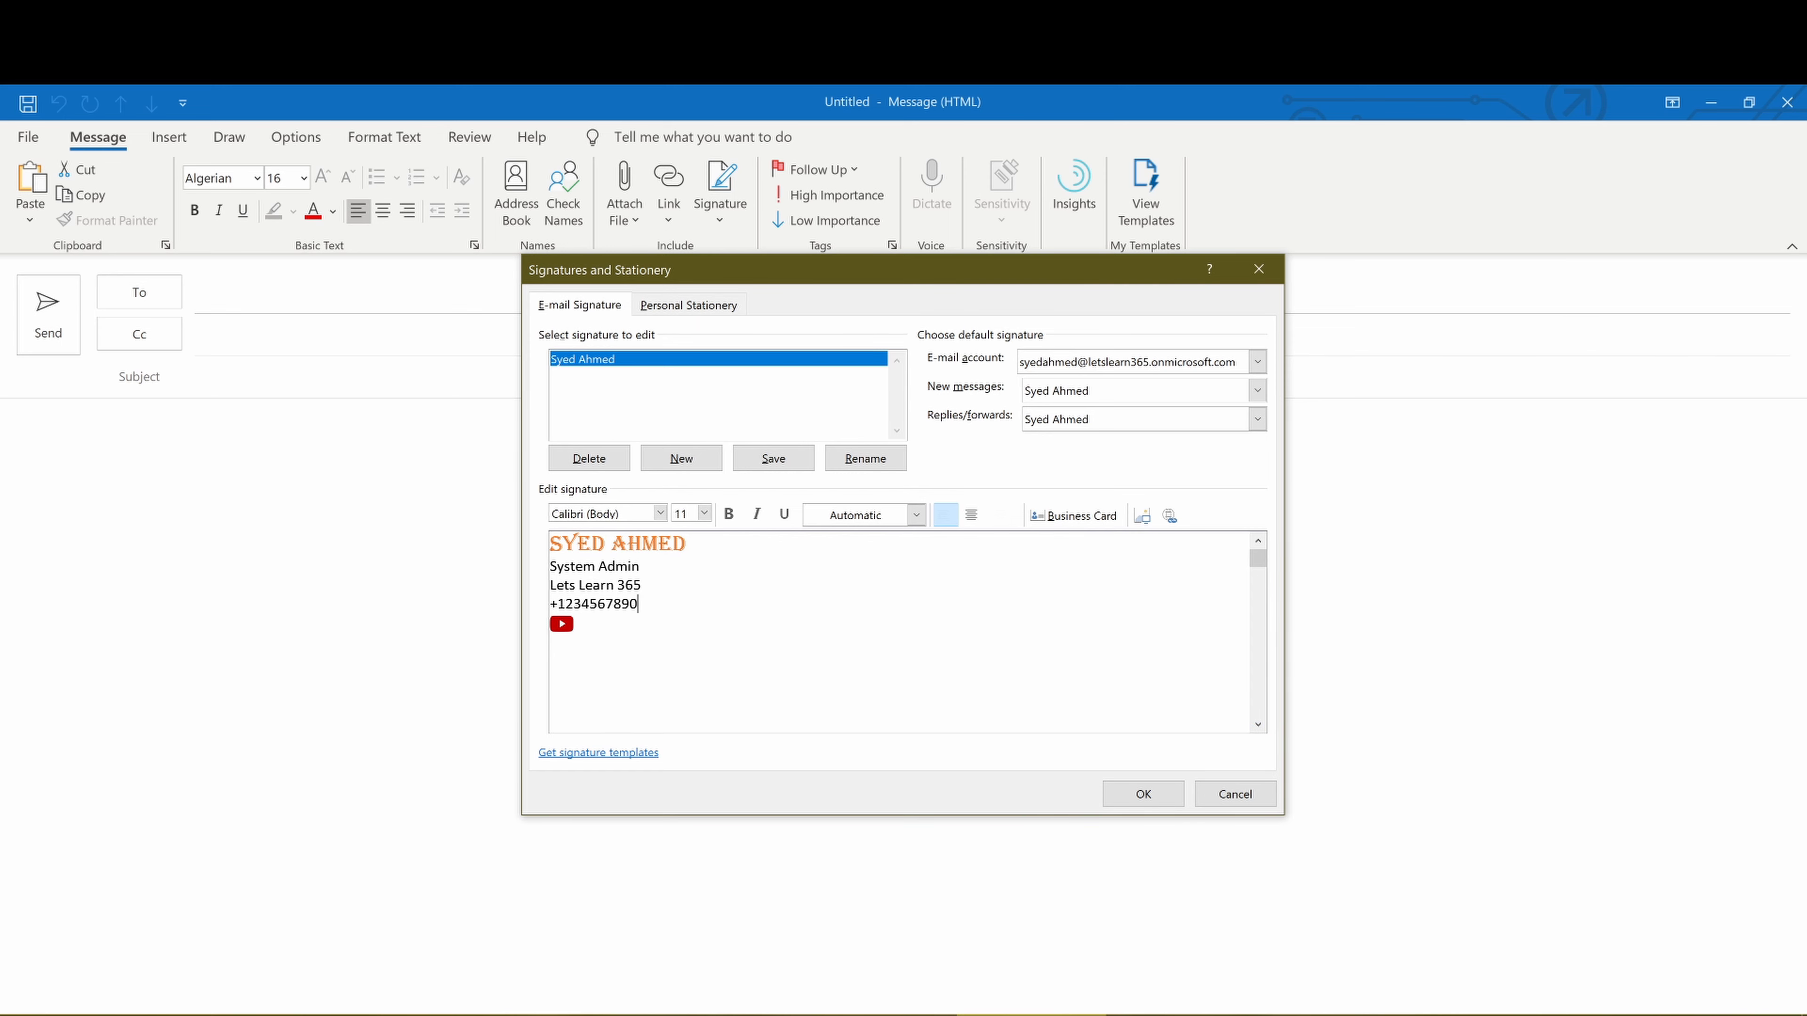
Save the formatted signature and close the untitled message without keeping a draft
click(1157, 801)
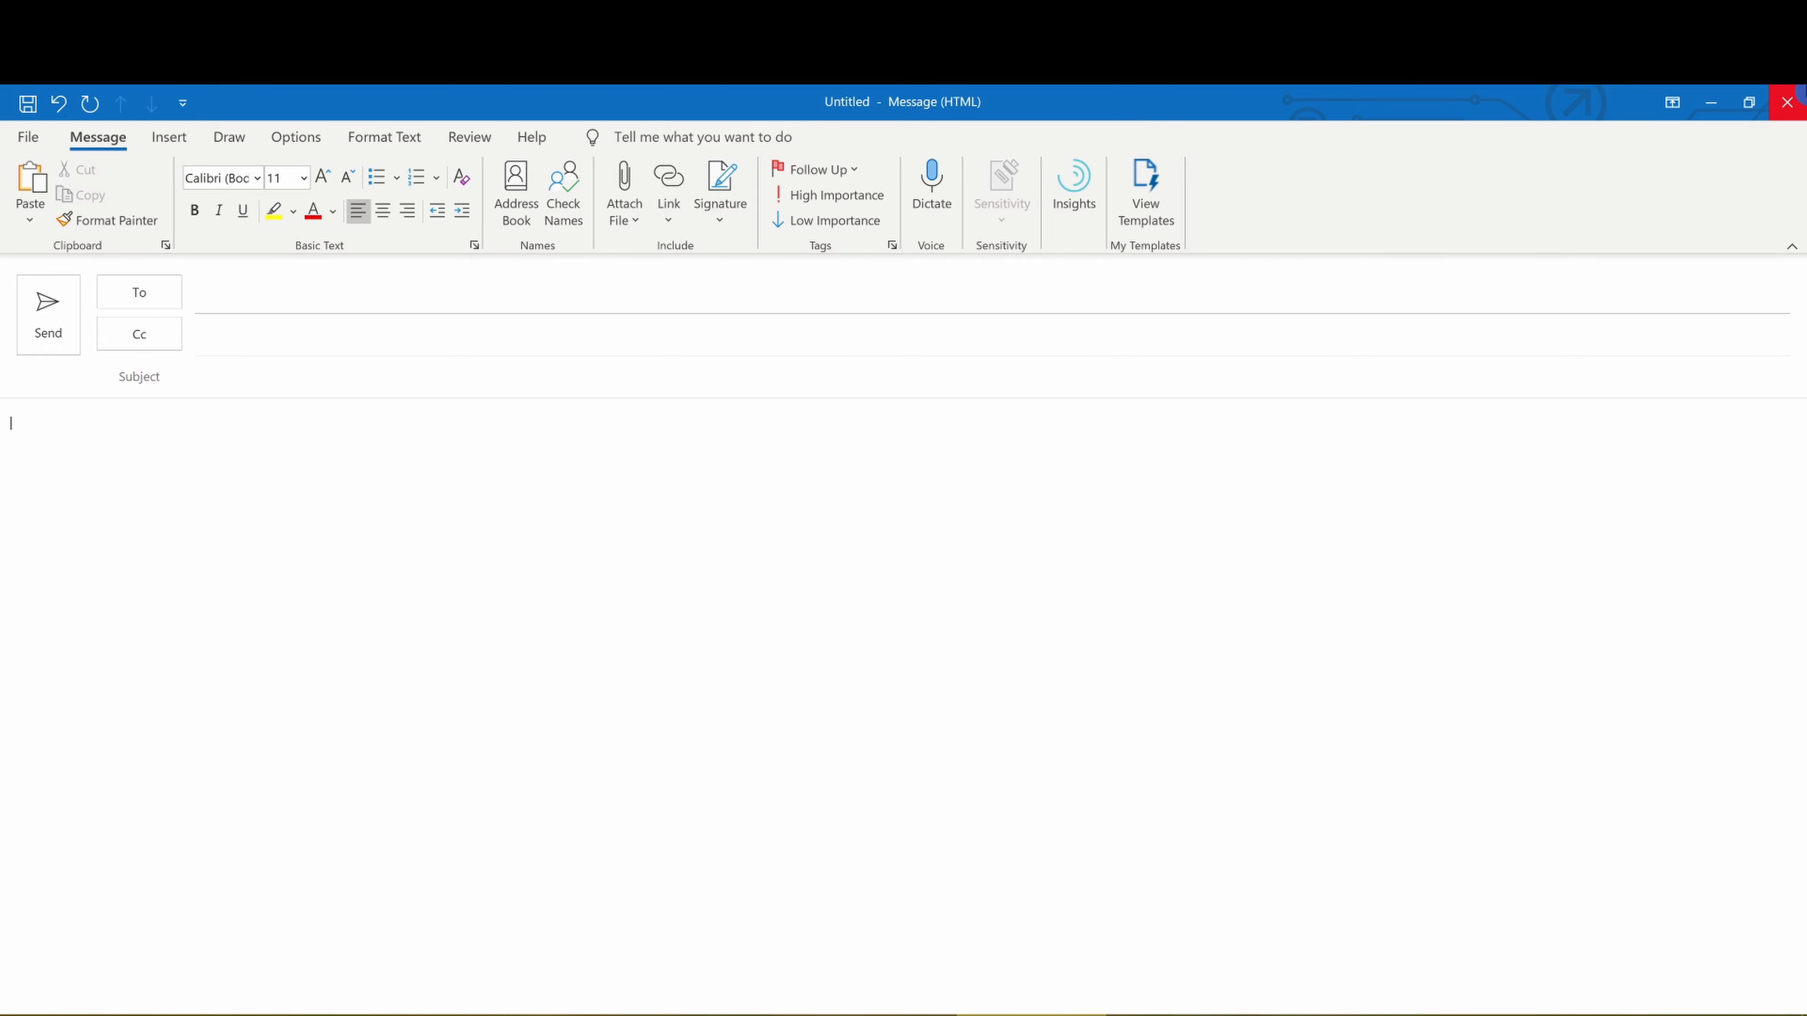
click(1787, 101)
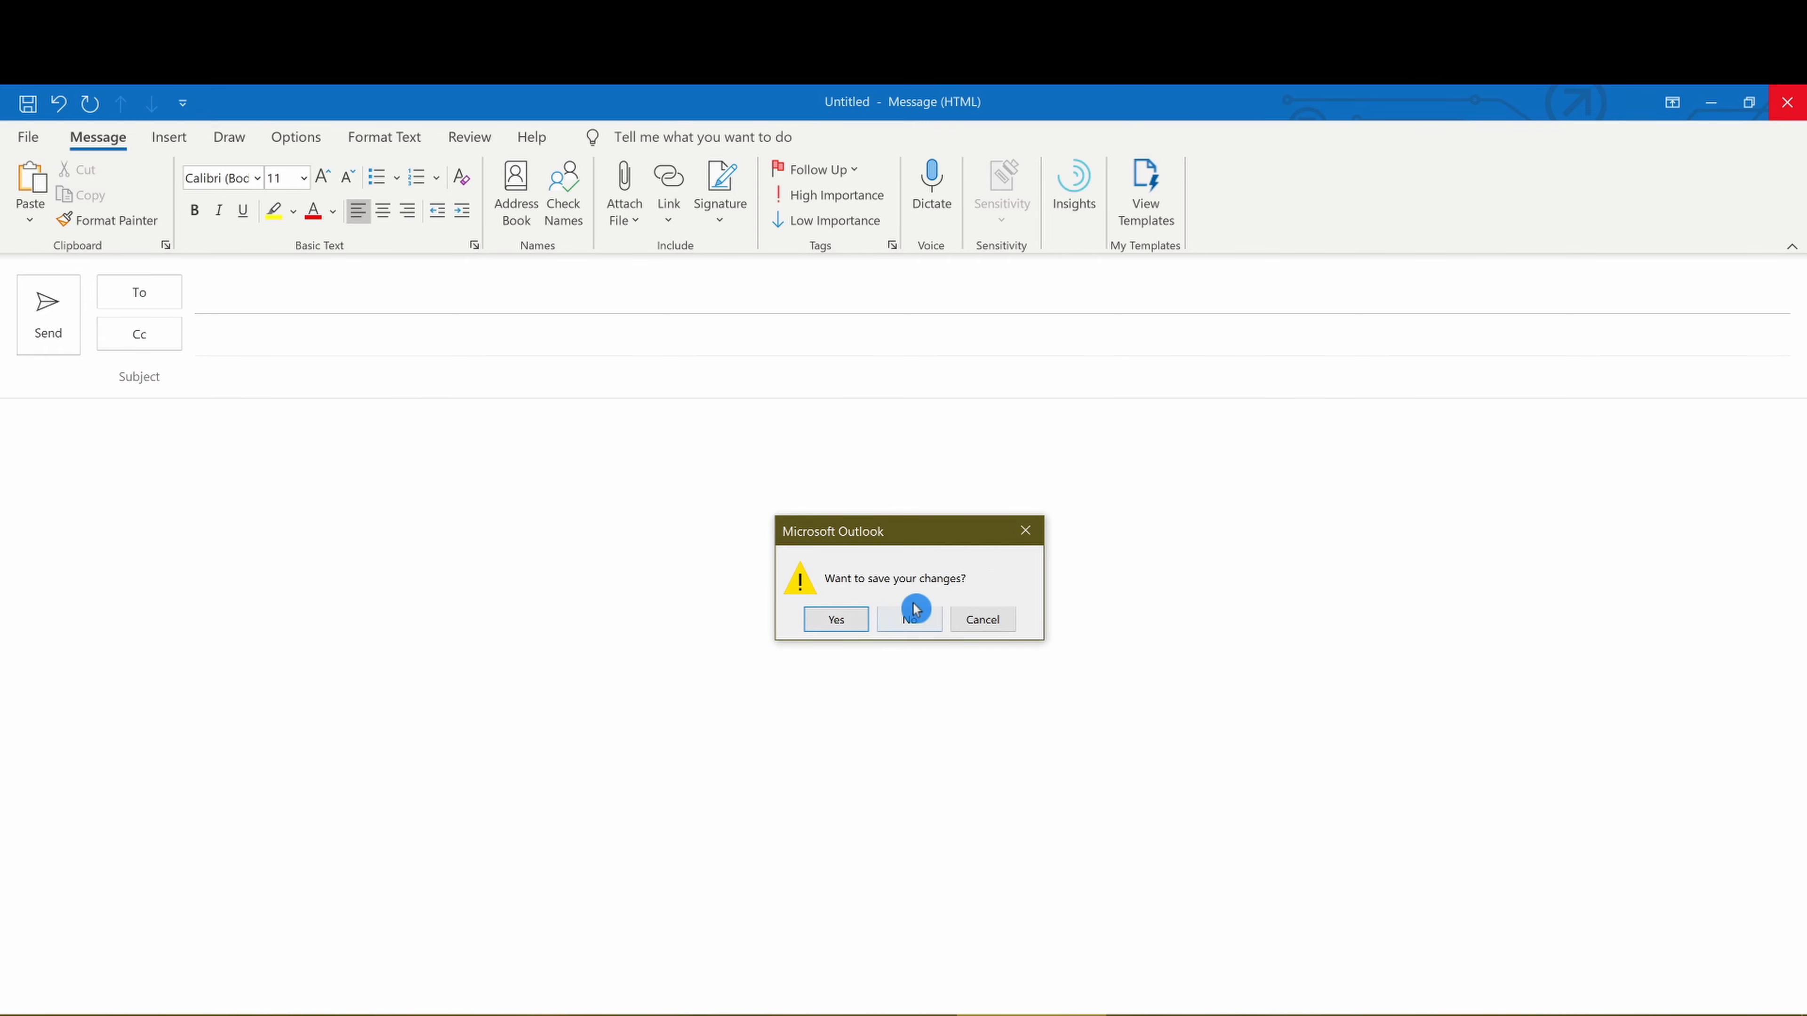
click(910, 618)
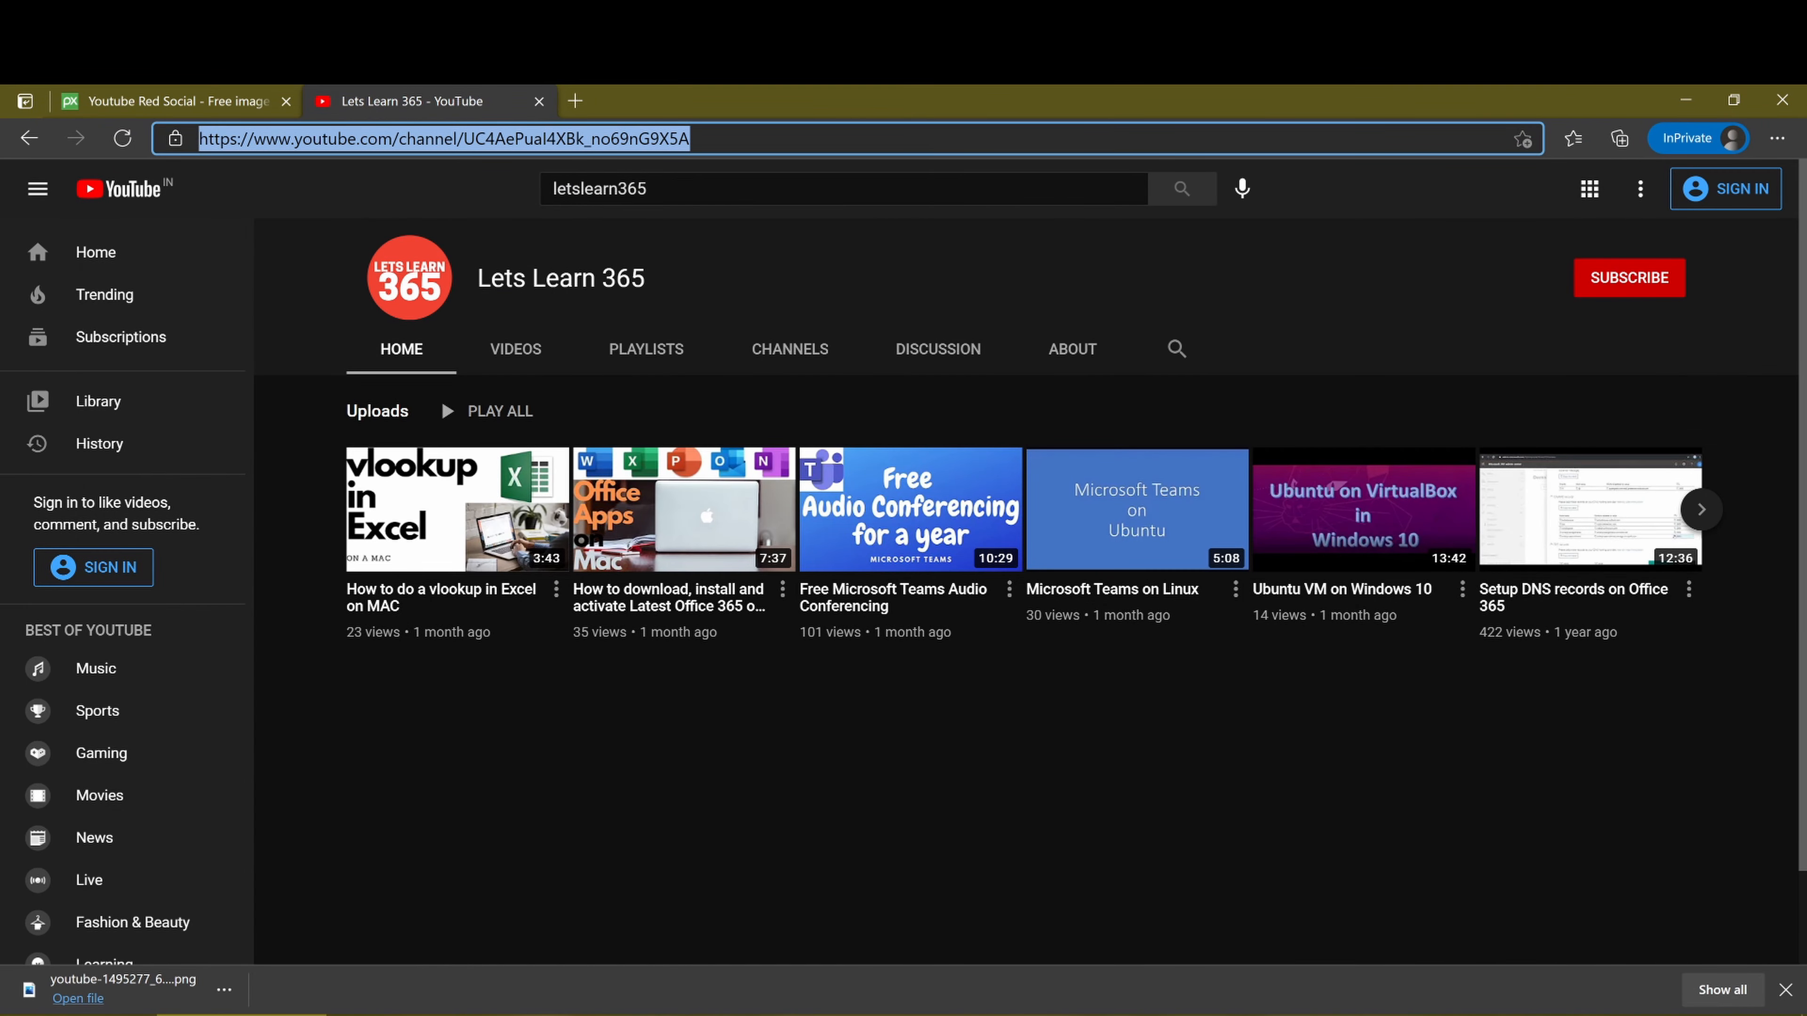
Switch back to the Outlook inbox, start a new email and test the YouTube icon link in its signature
click(960, 1015)
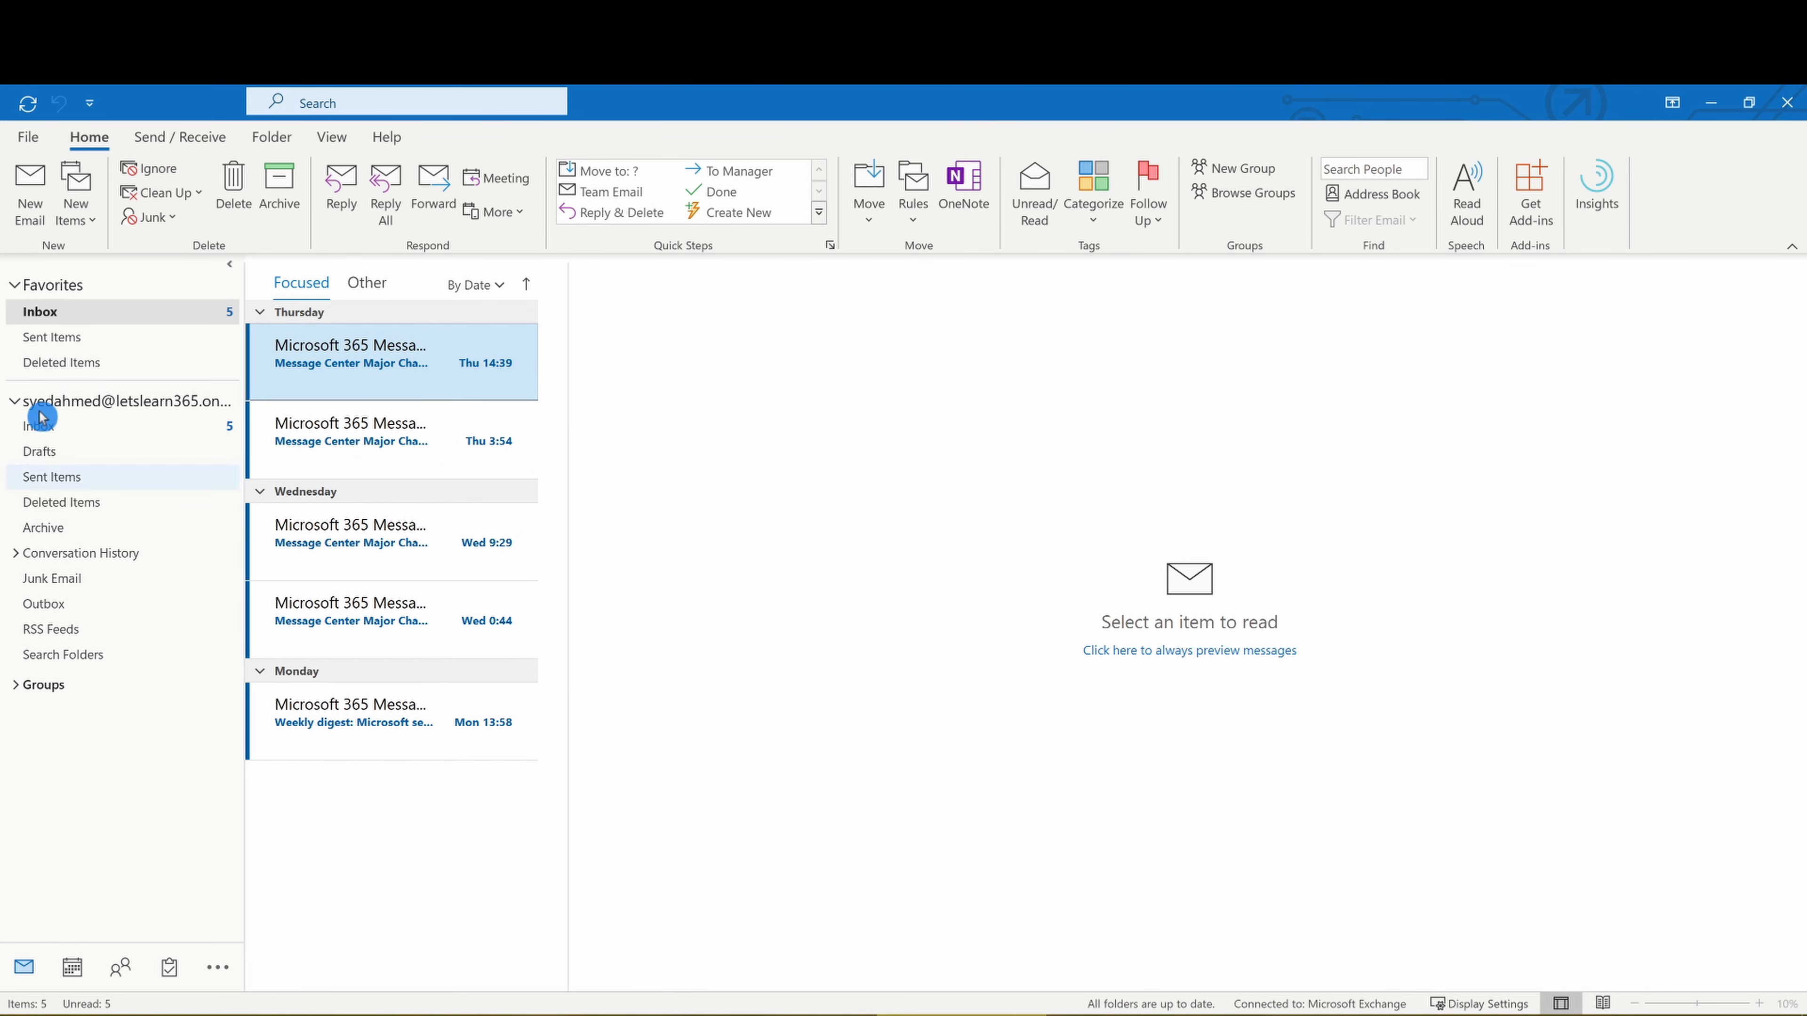
click(20, 193)
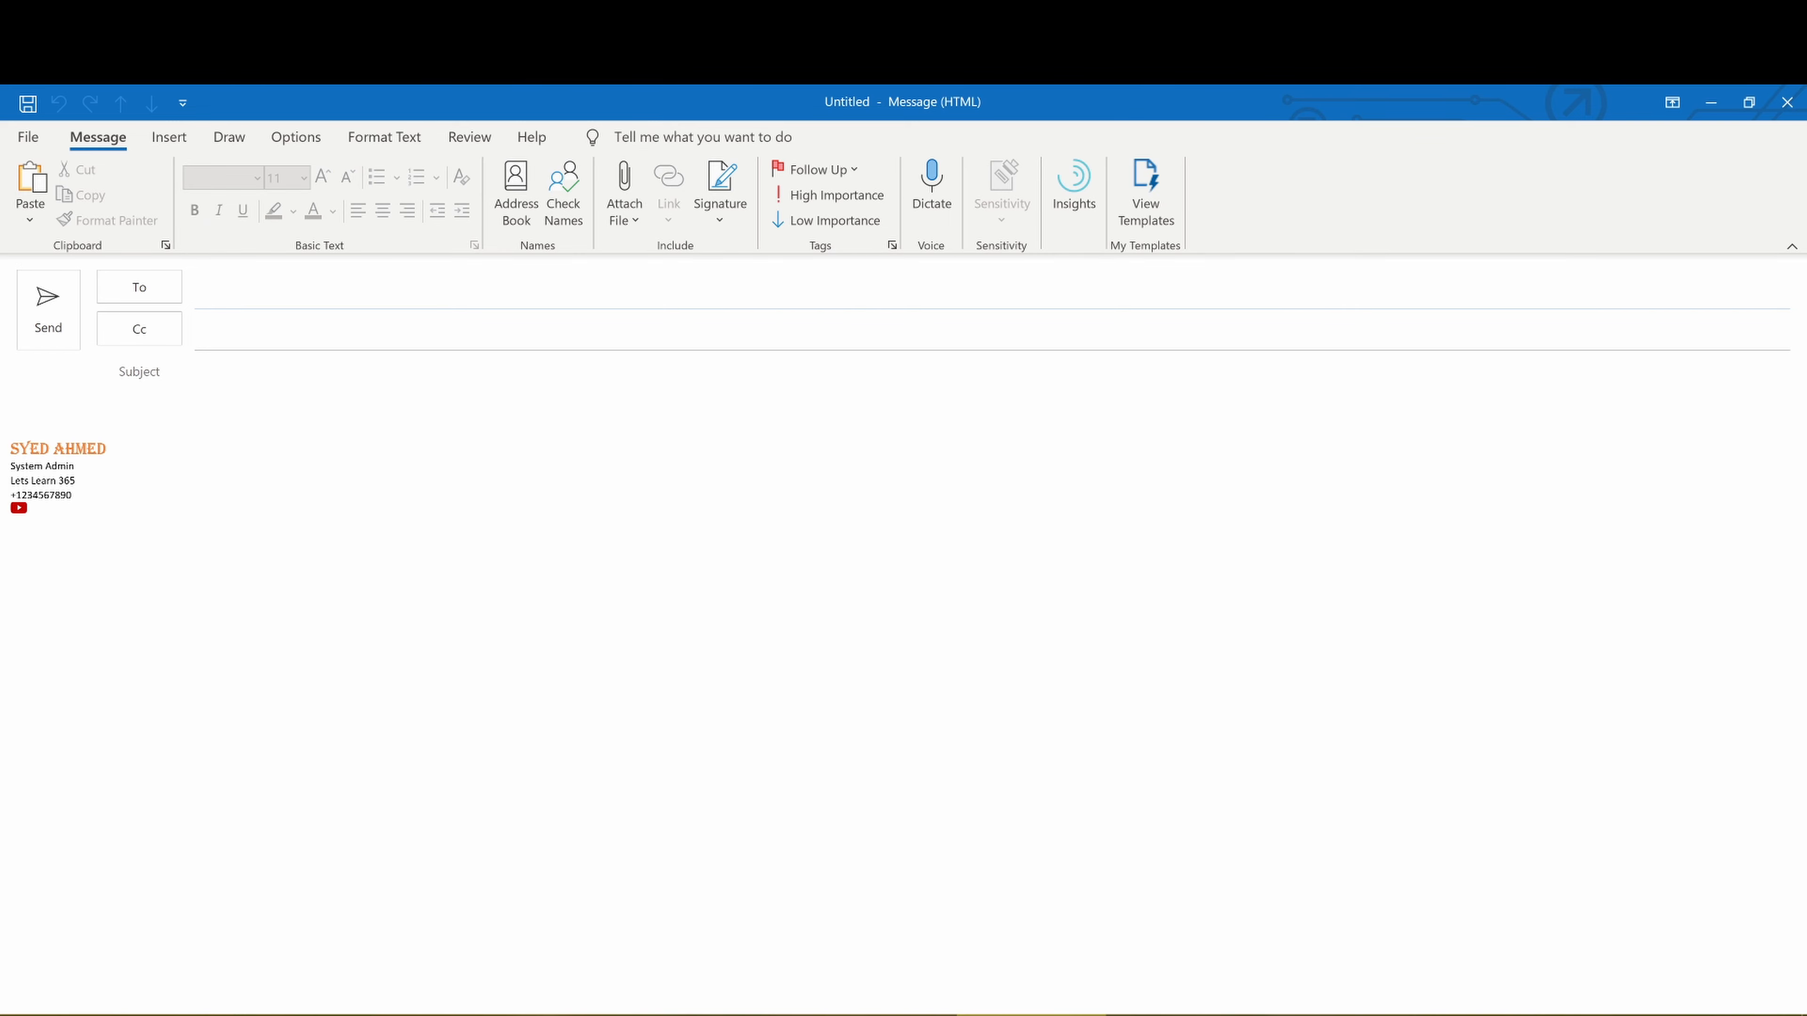
drag(12, 416, 271, 599)
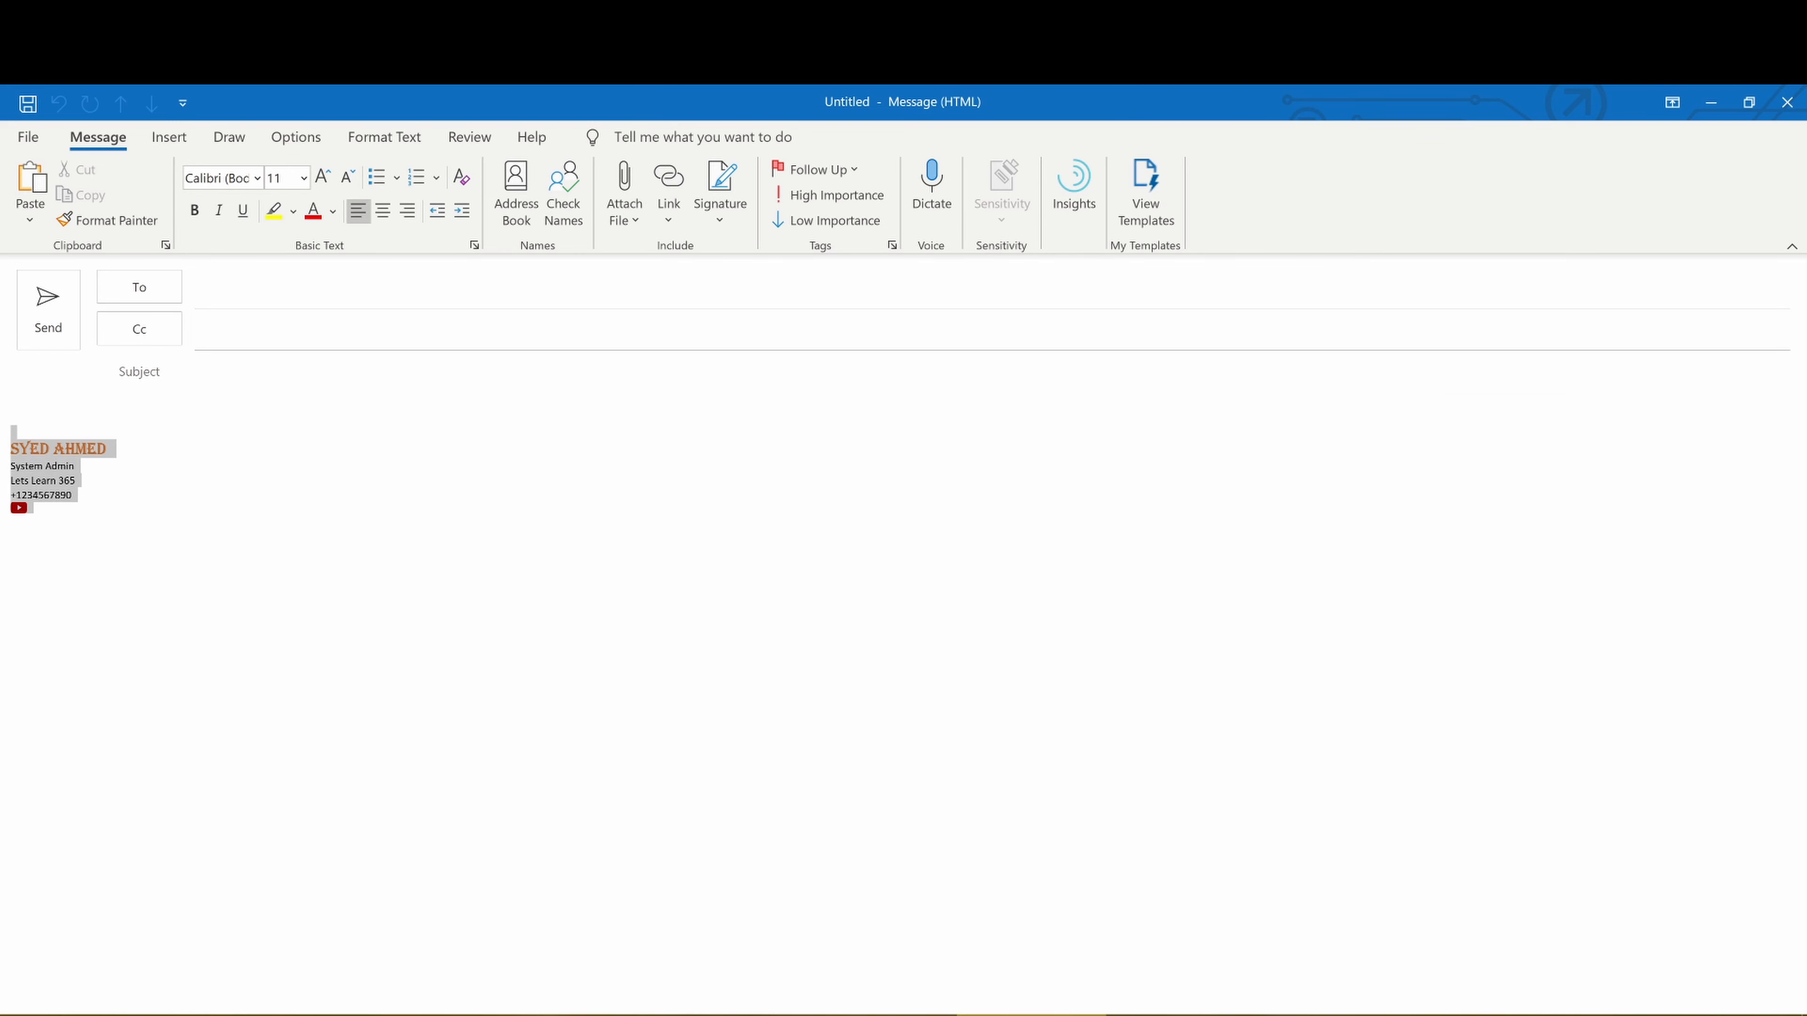
click(355, 593)
mouse_move(20, 510)
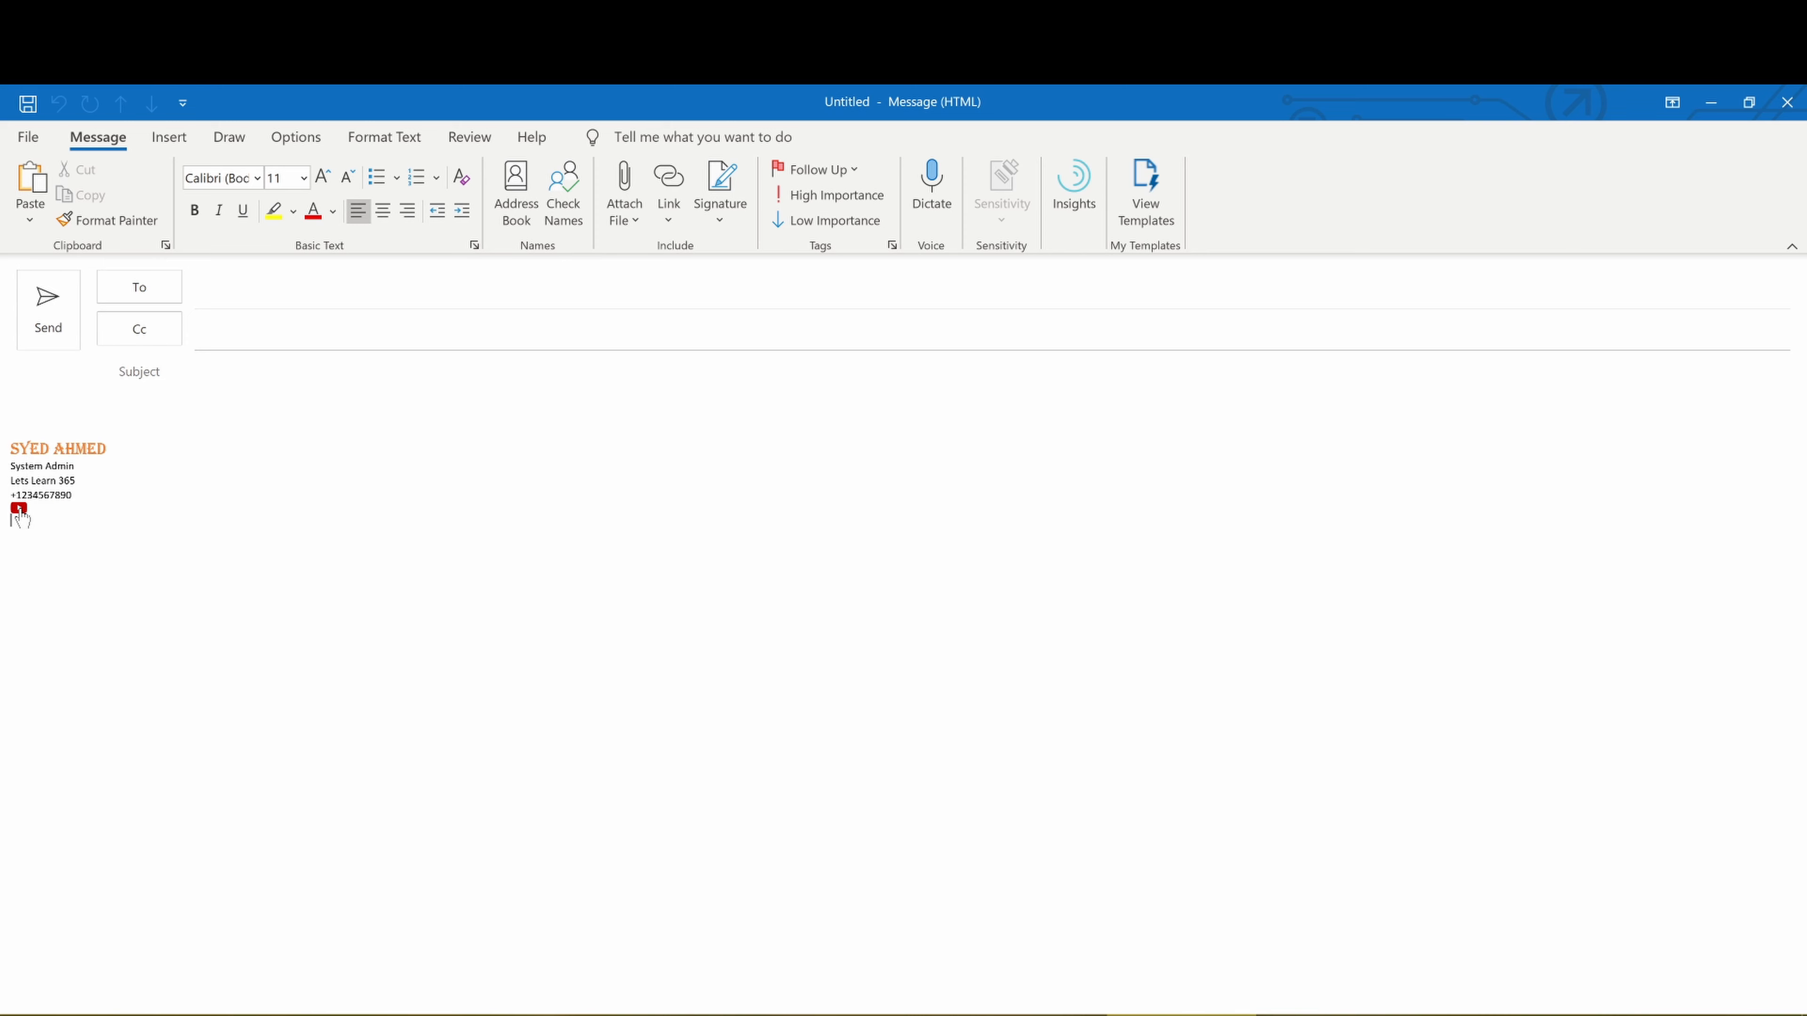
click(379, 1014)
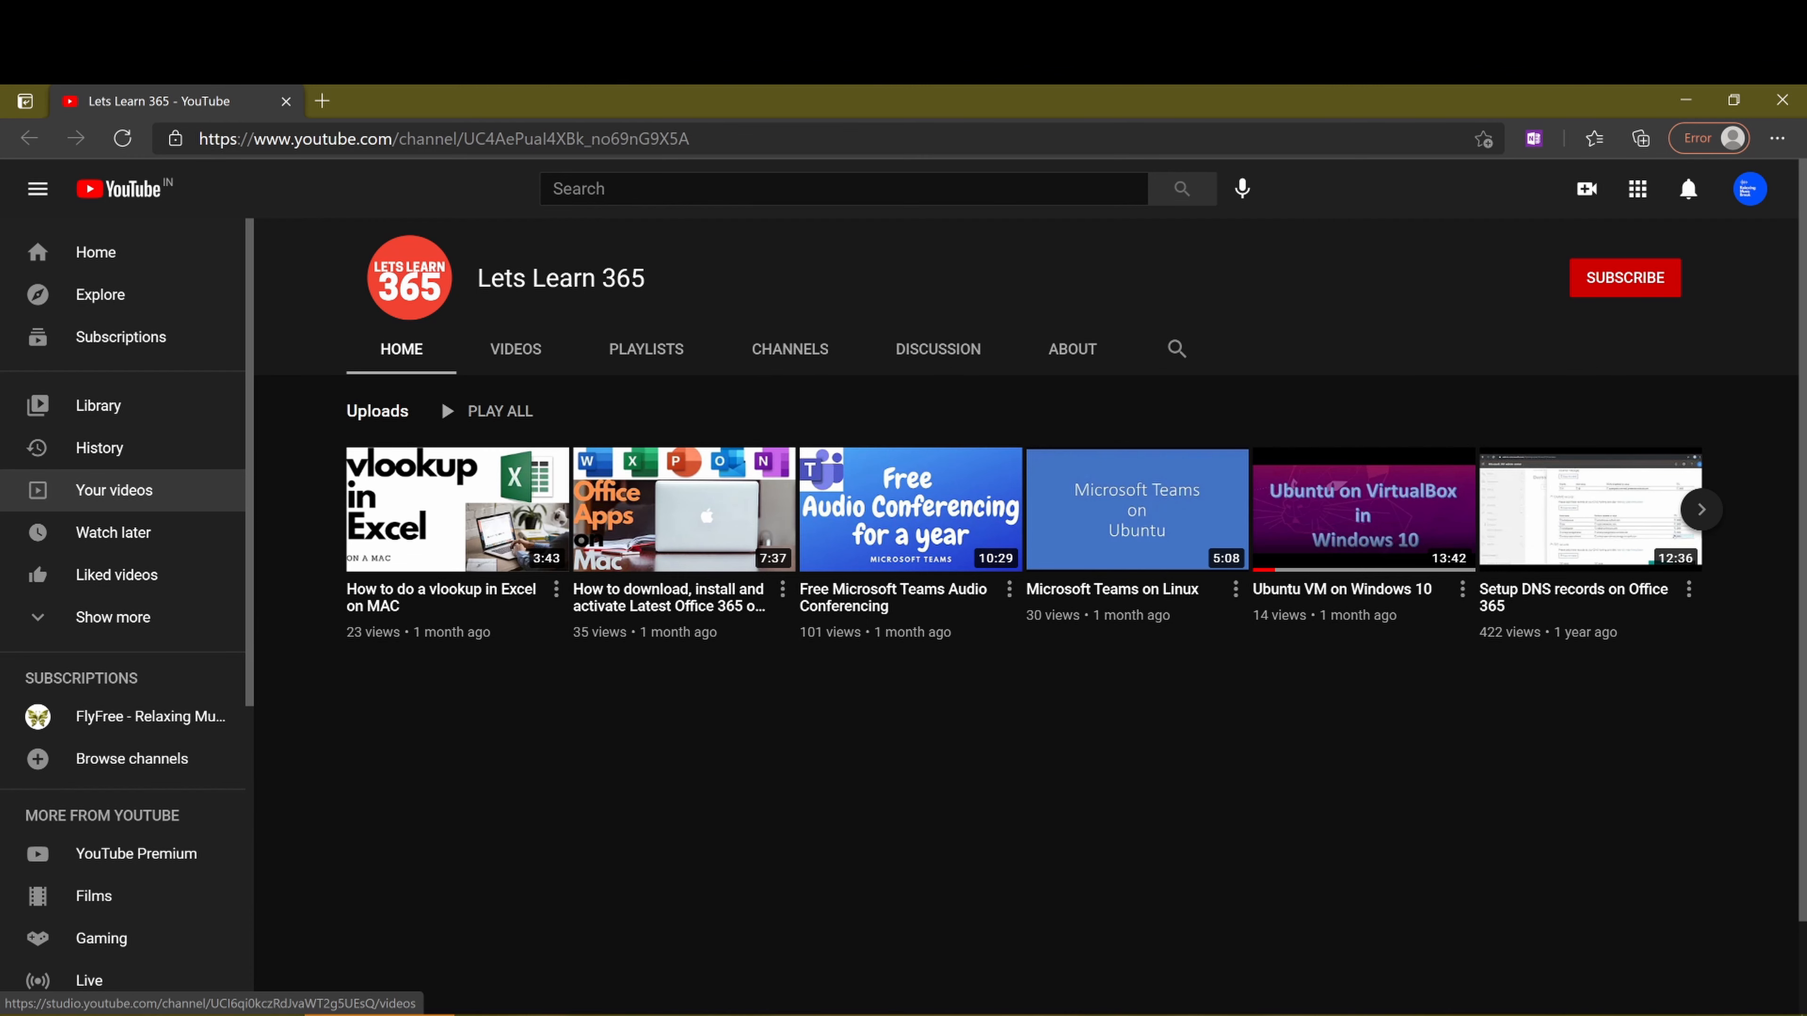
click(228, 1015)
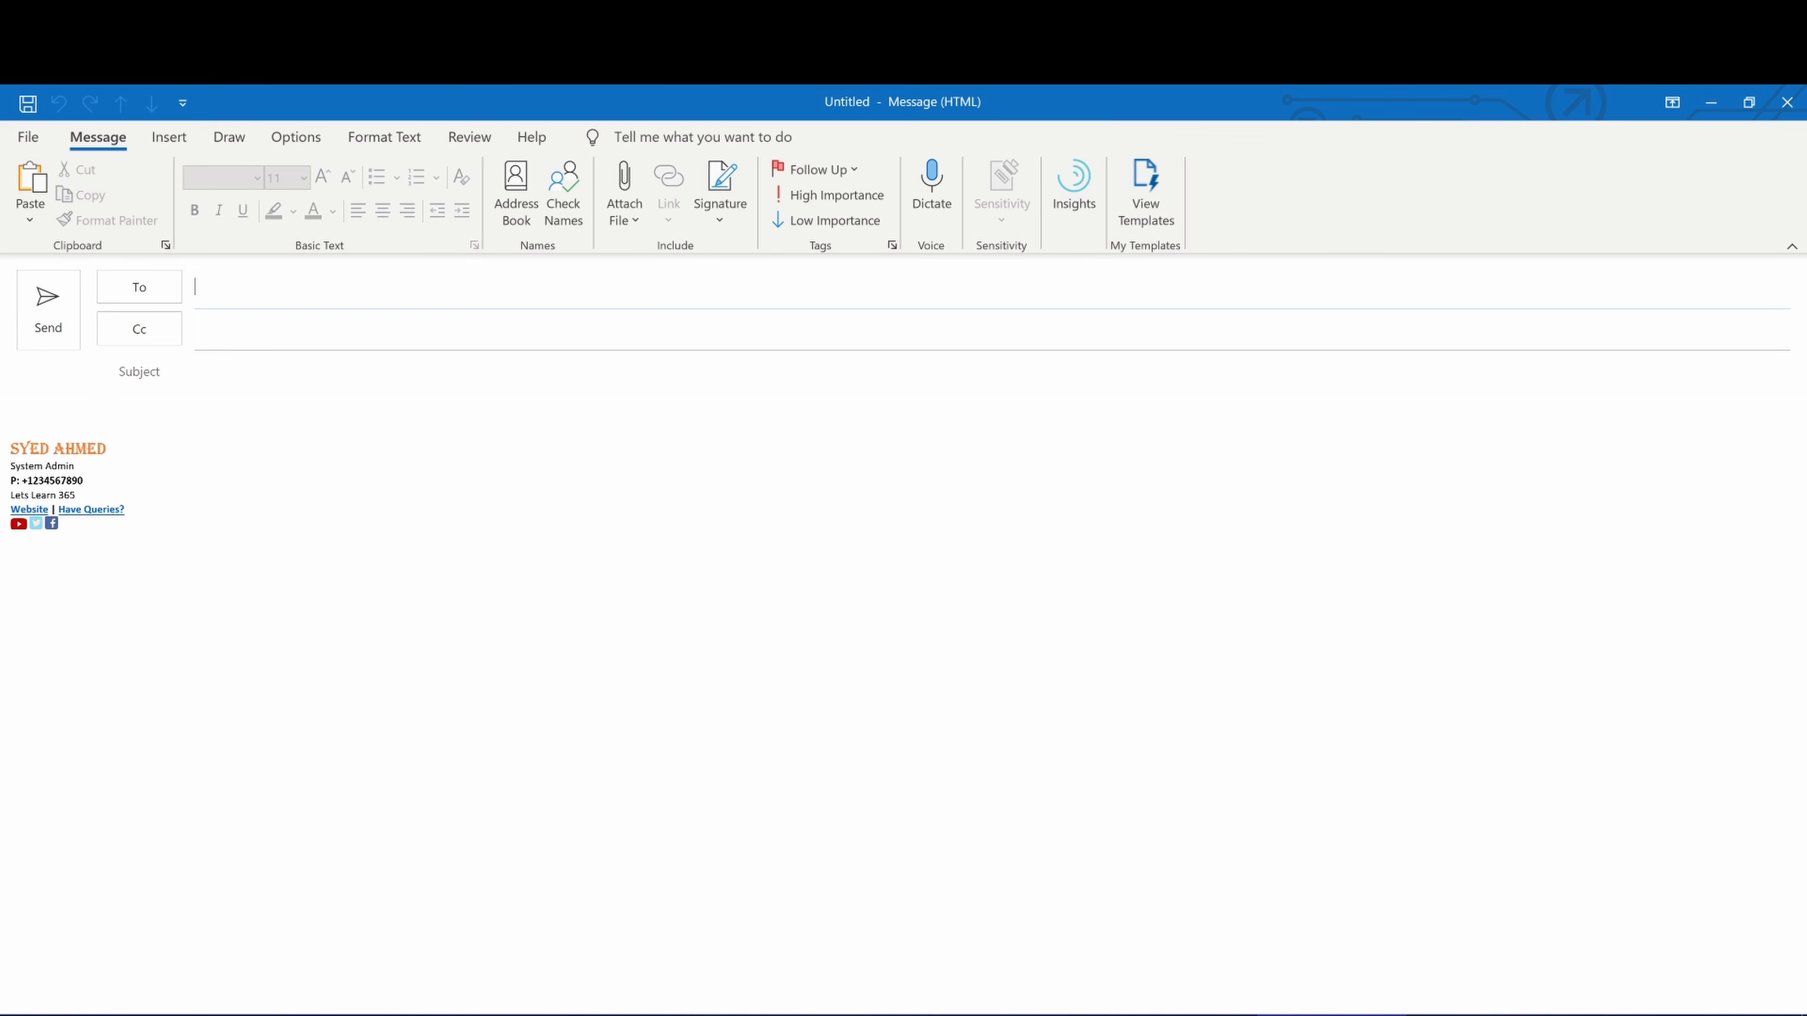
Review the company and link lines of the new message's signature and open the signature editor
drag(126, 509, 11, 496)
click(158, 542)
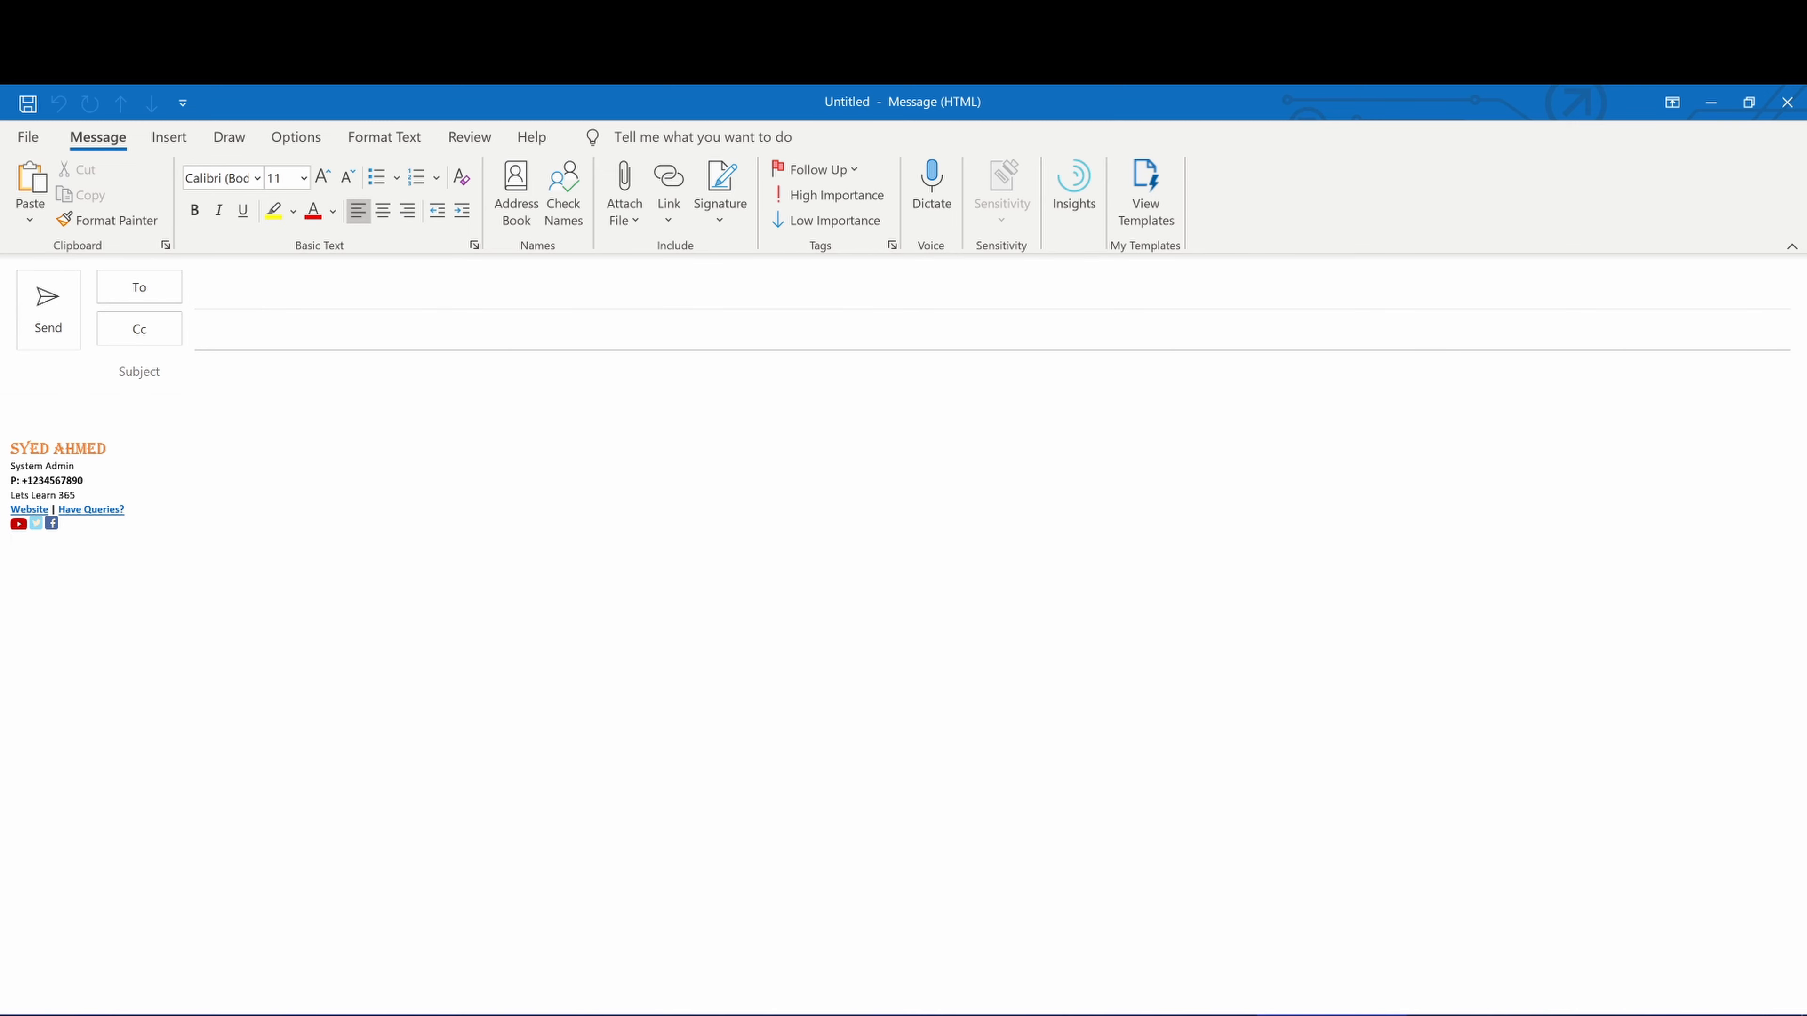
drag(76, 494, 11, 494)
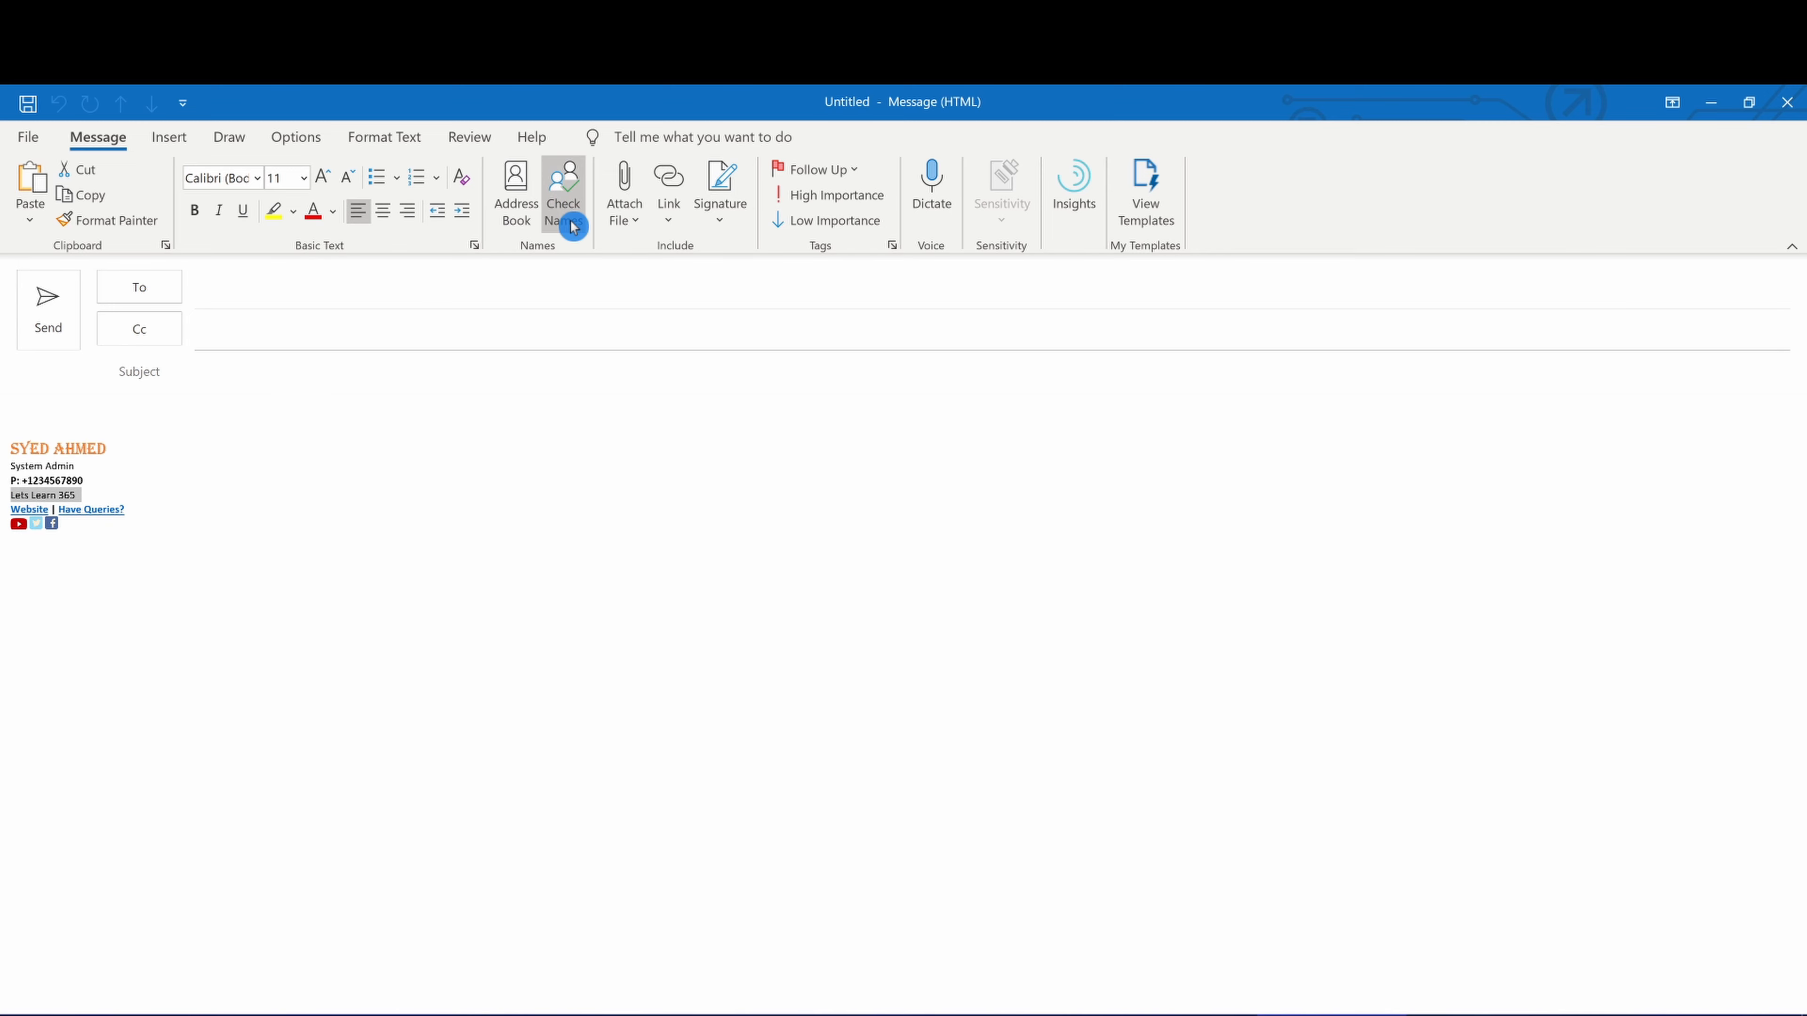
click(724, 228)
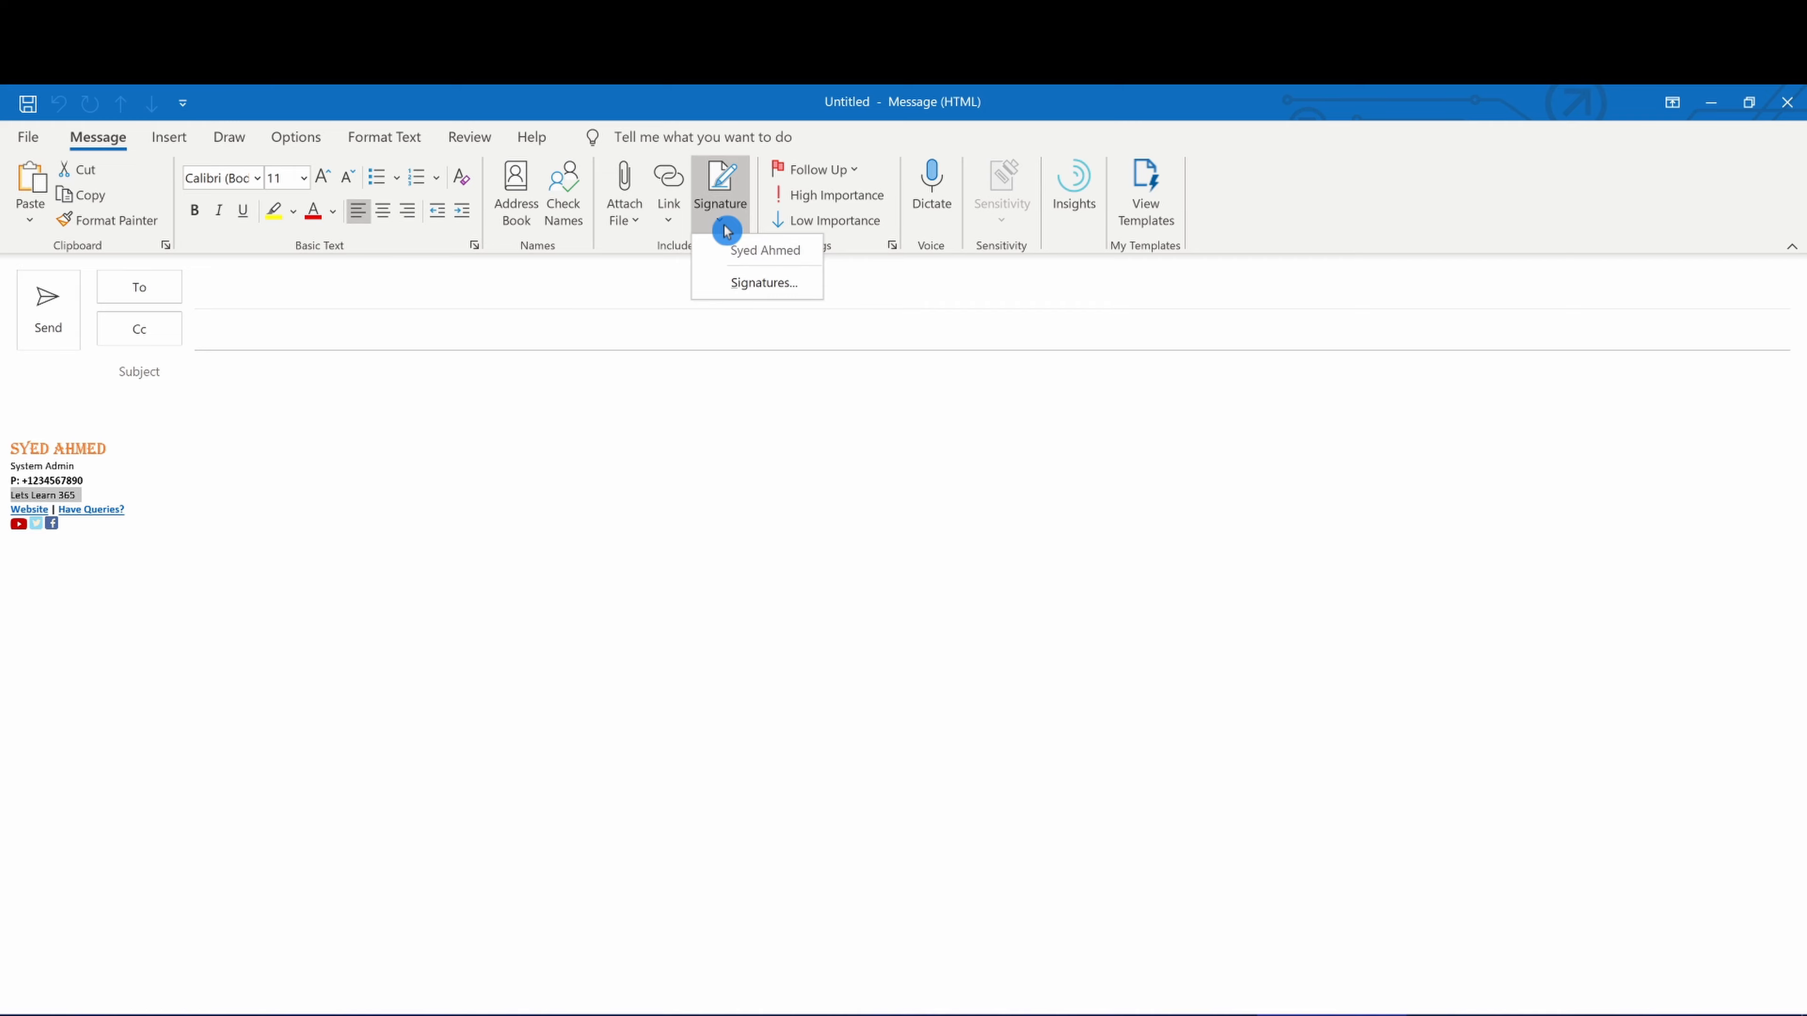
click(766, 280)
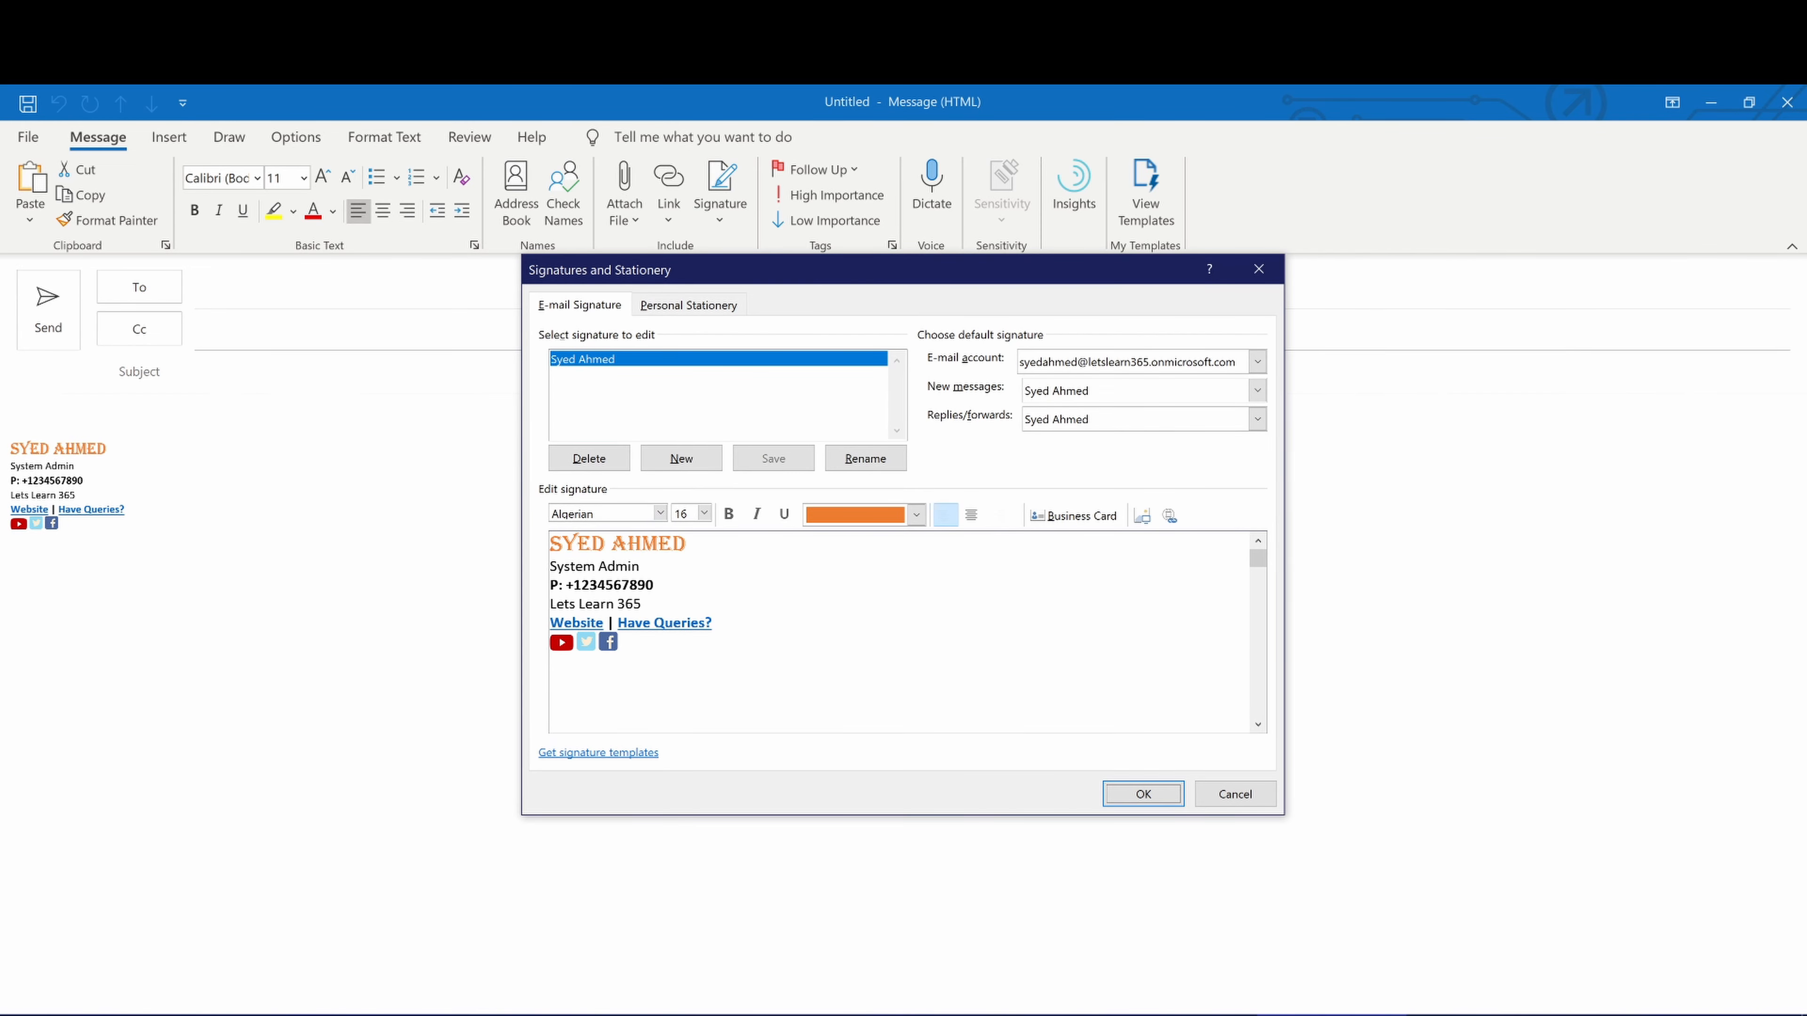
drag(650, 604, 549, 603)
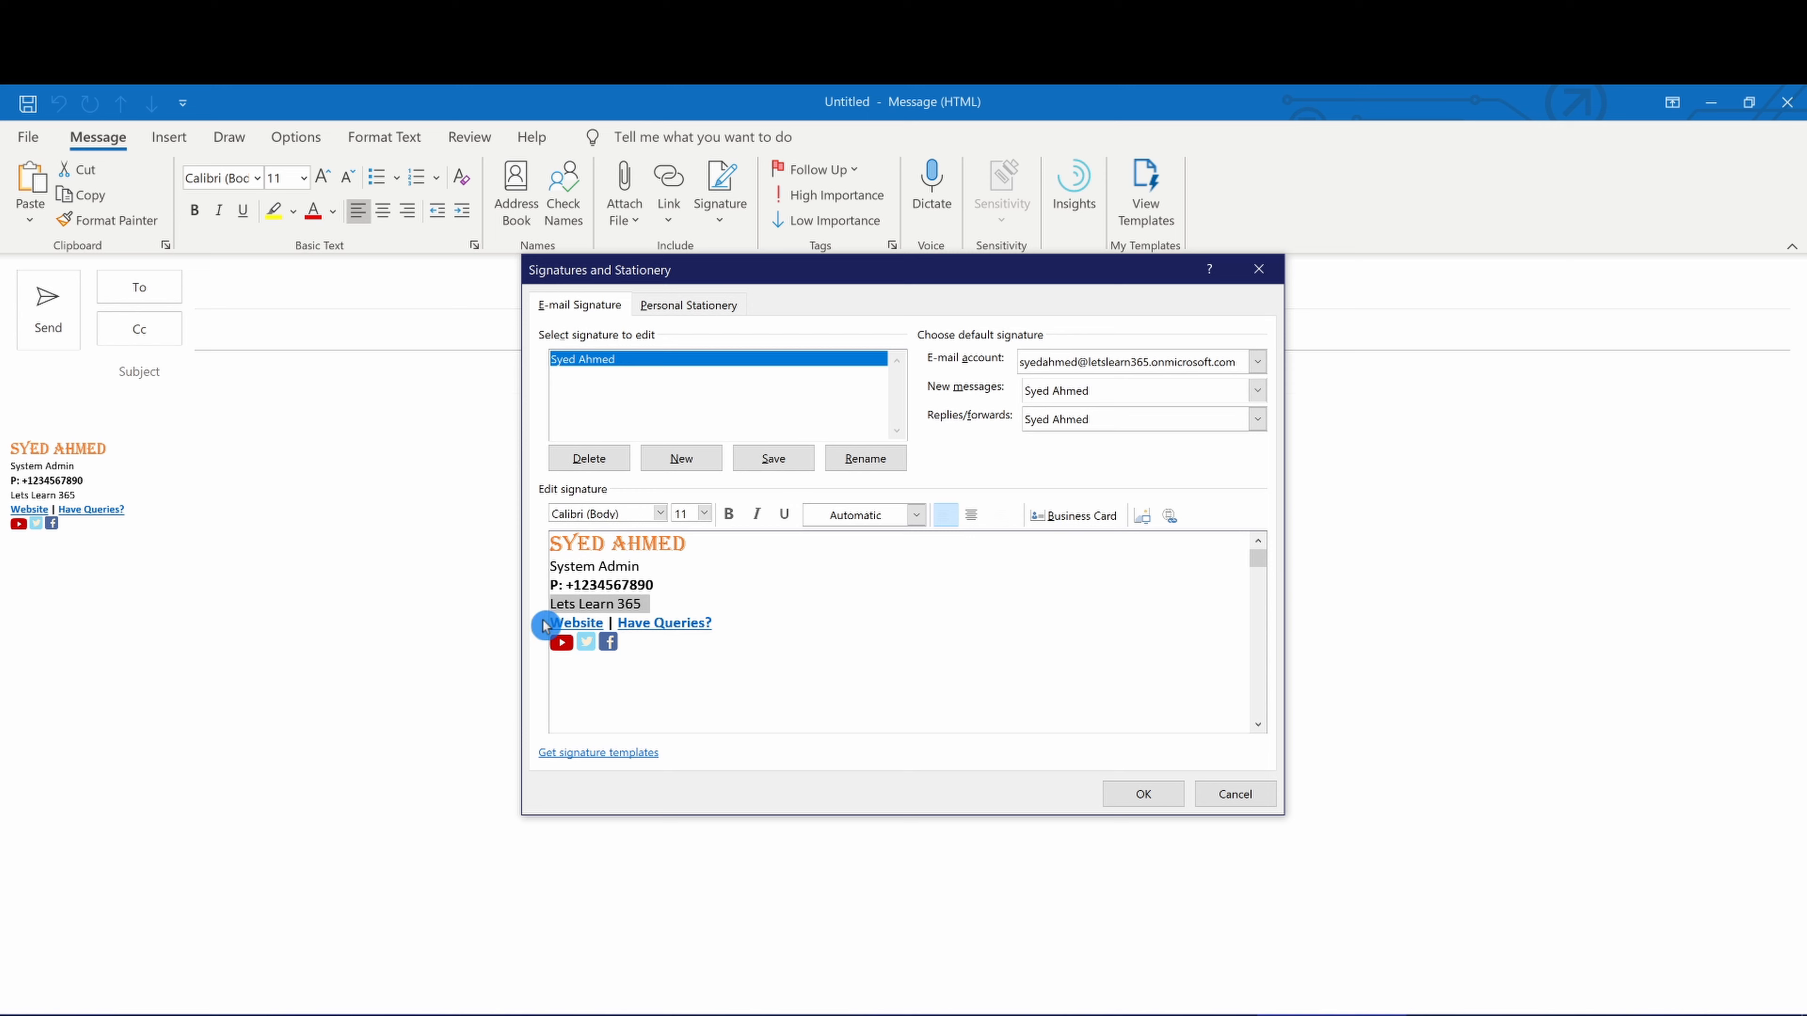
click(1169, 515)
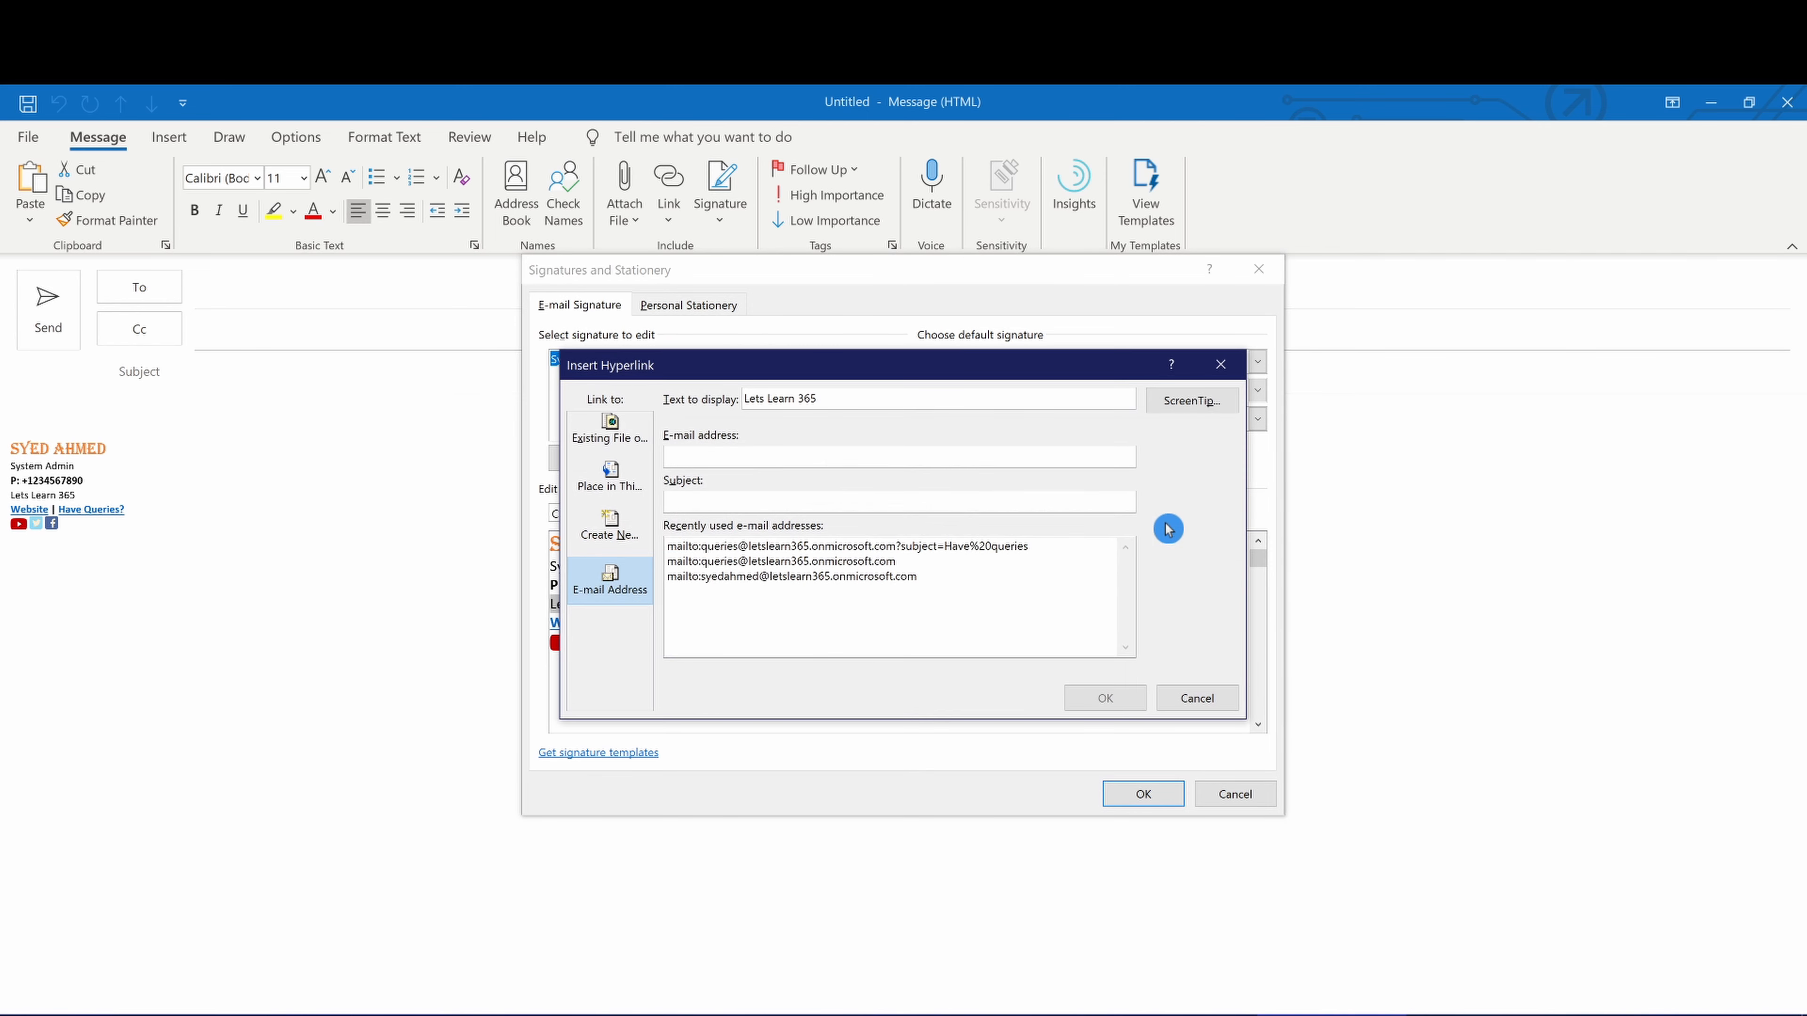
click(609, 427)
drag(817, 399, 720, 407)
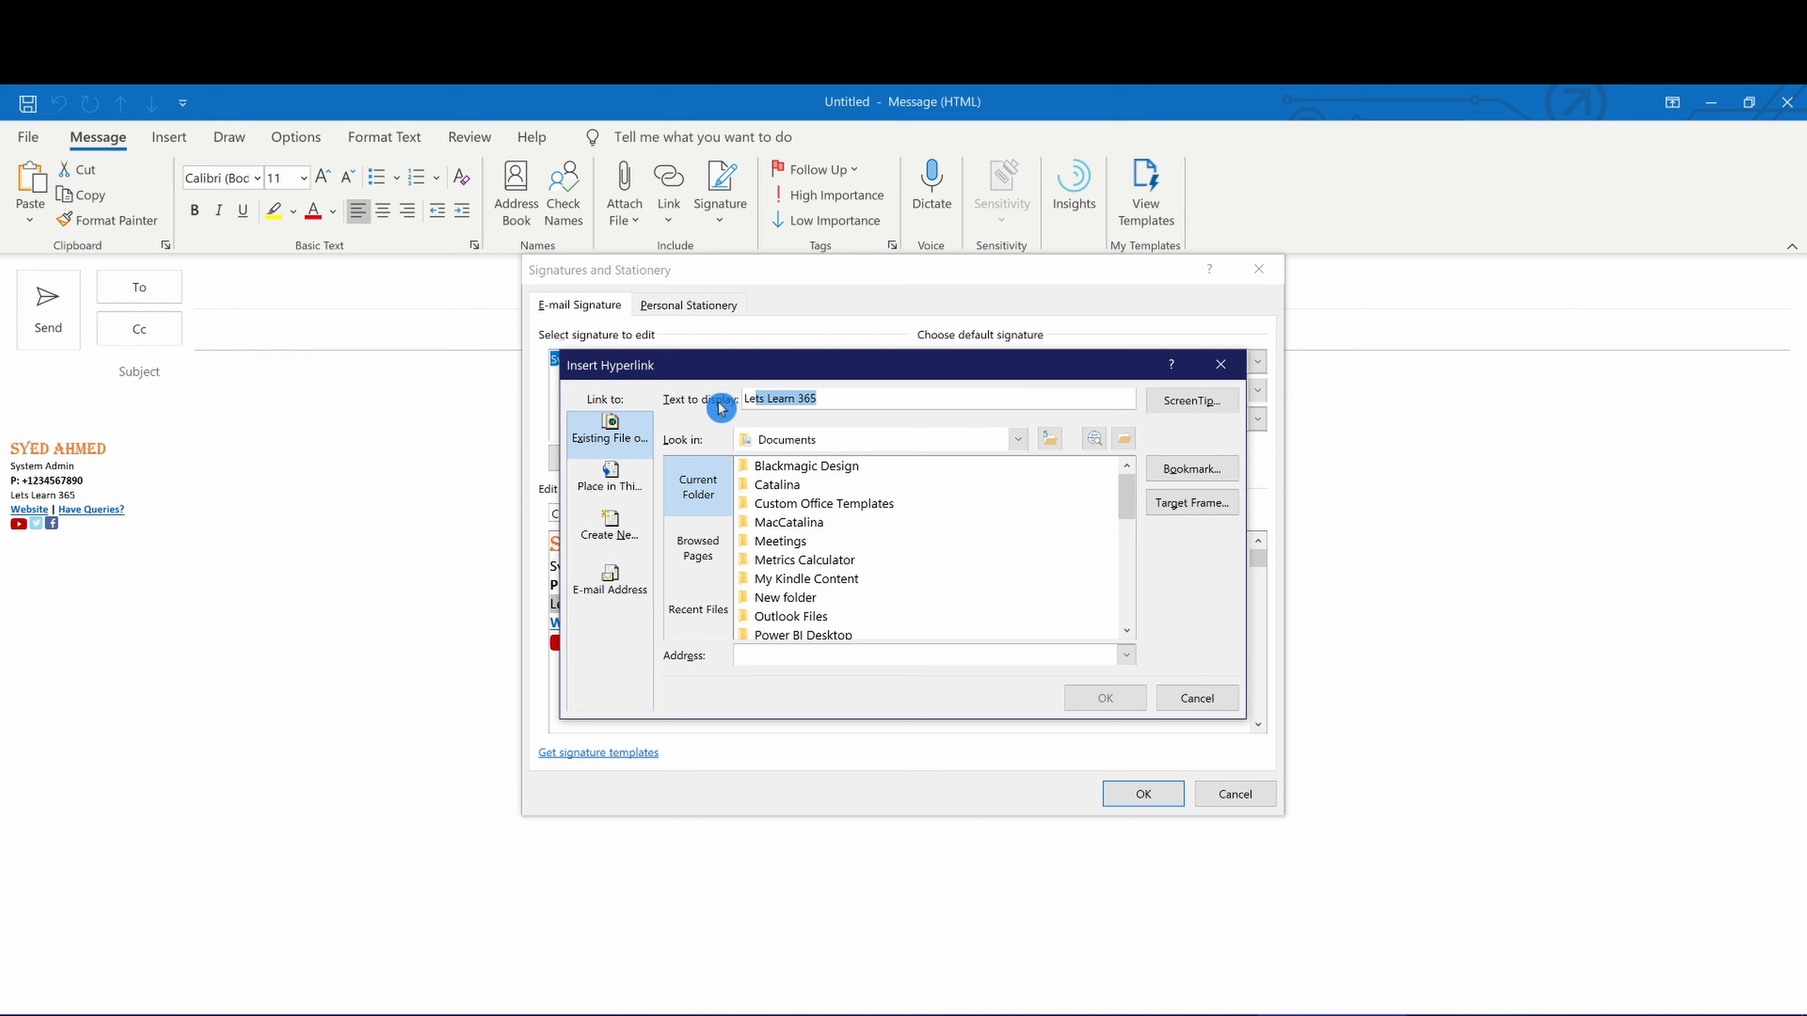
click(818, 398)
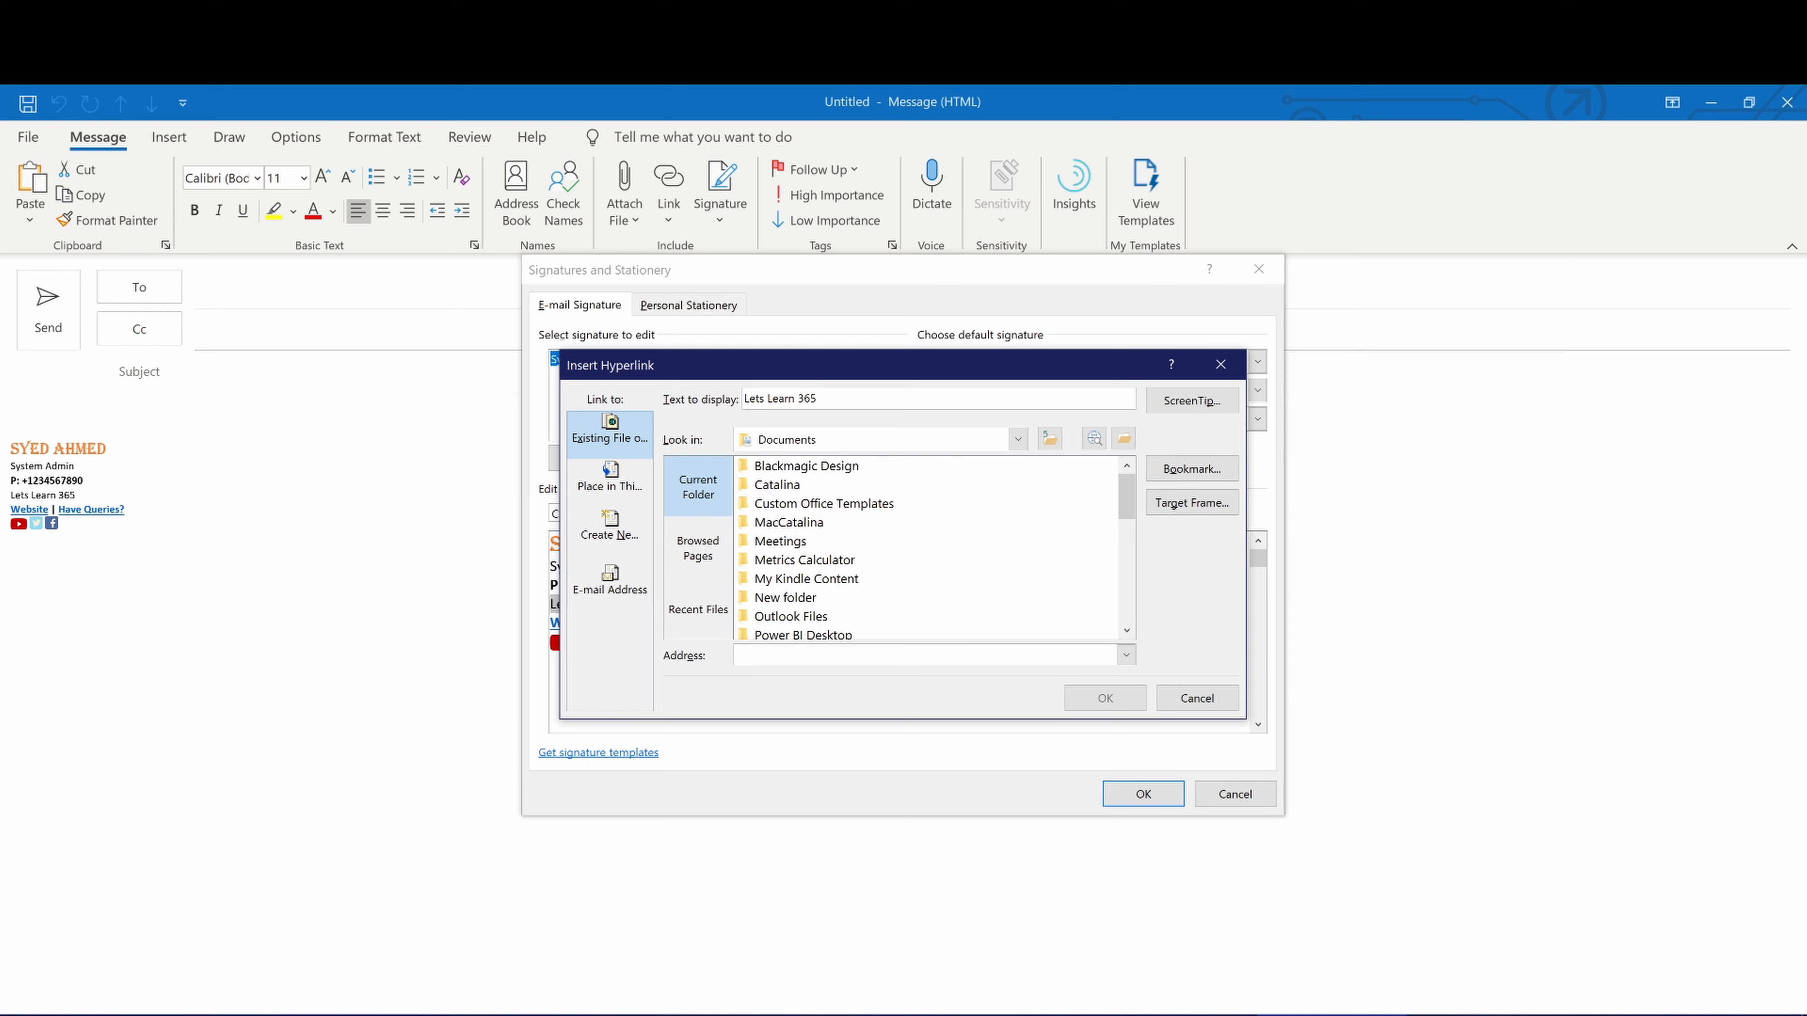
click(841, 652)
text(www.yourdomain.com)
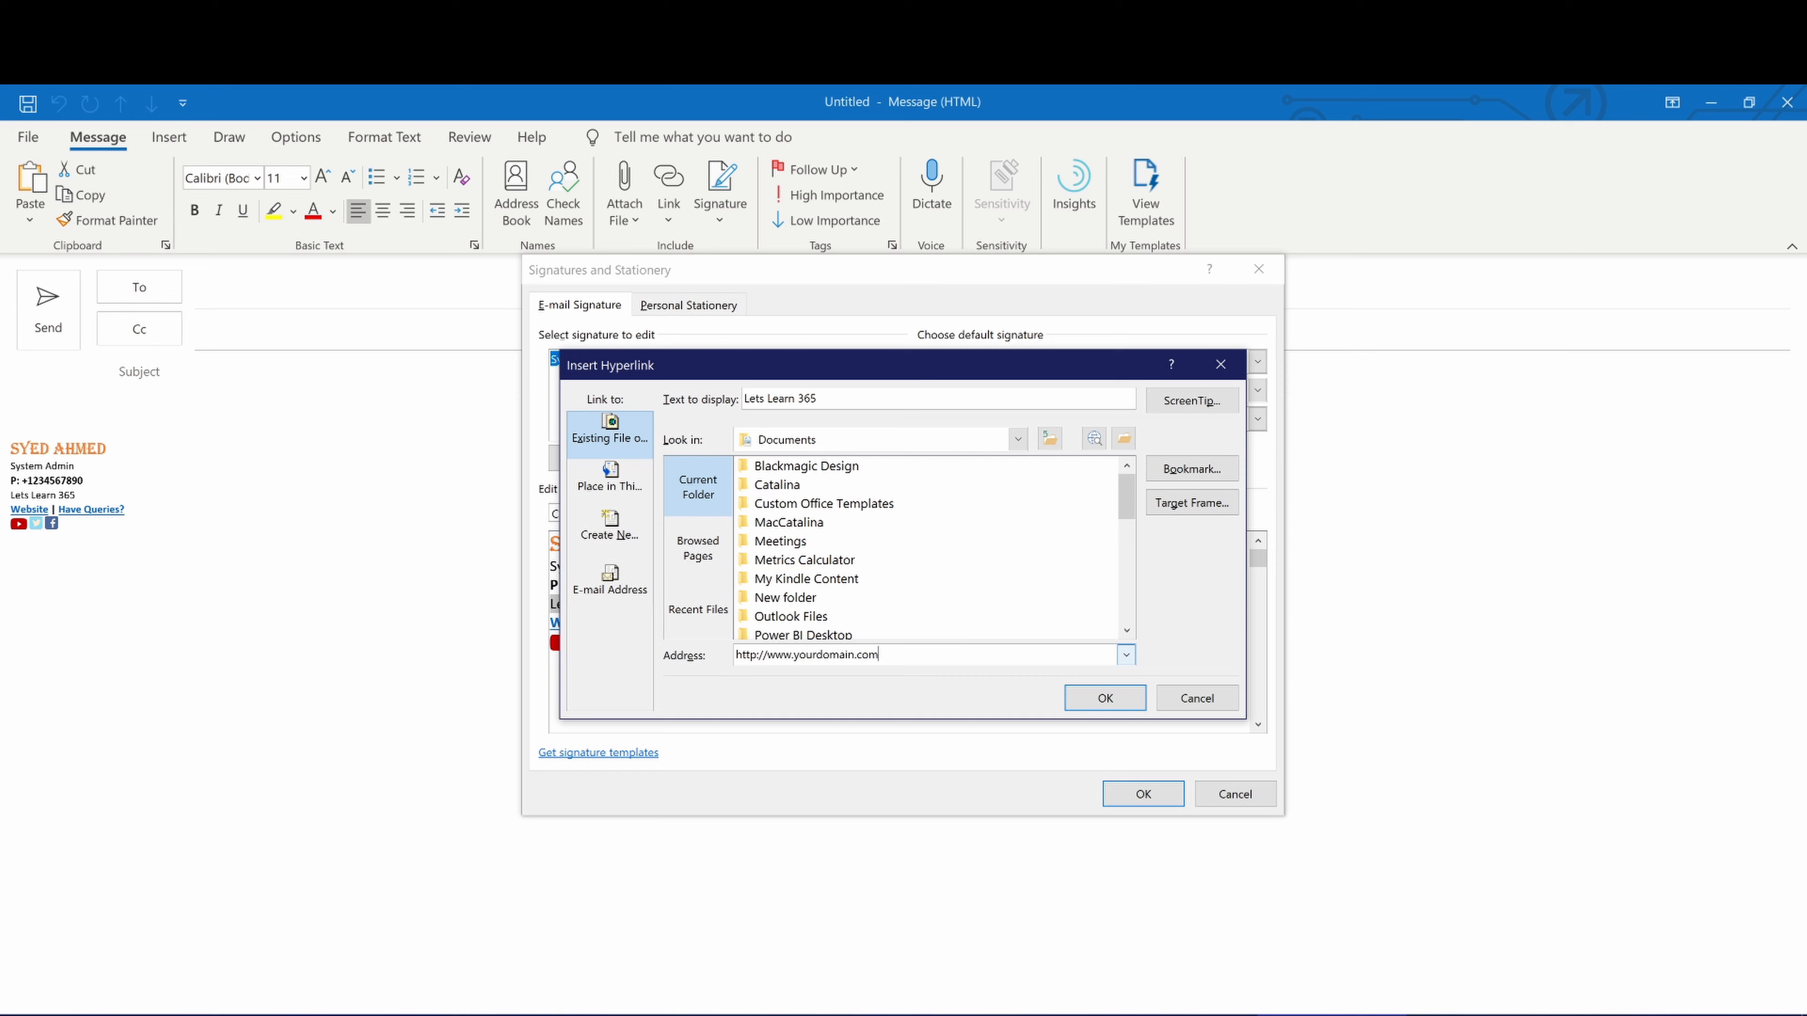
click(1111, 699)
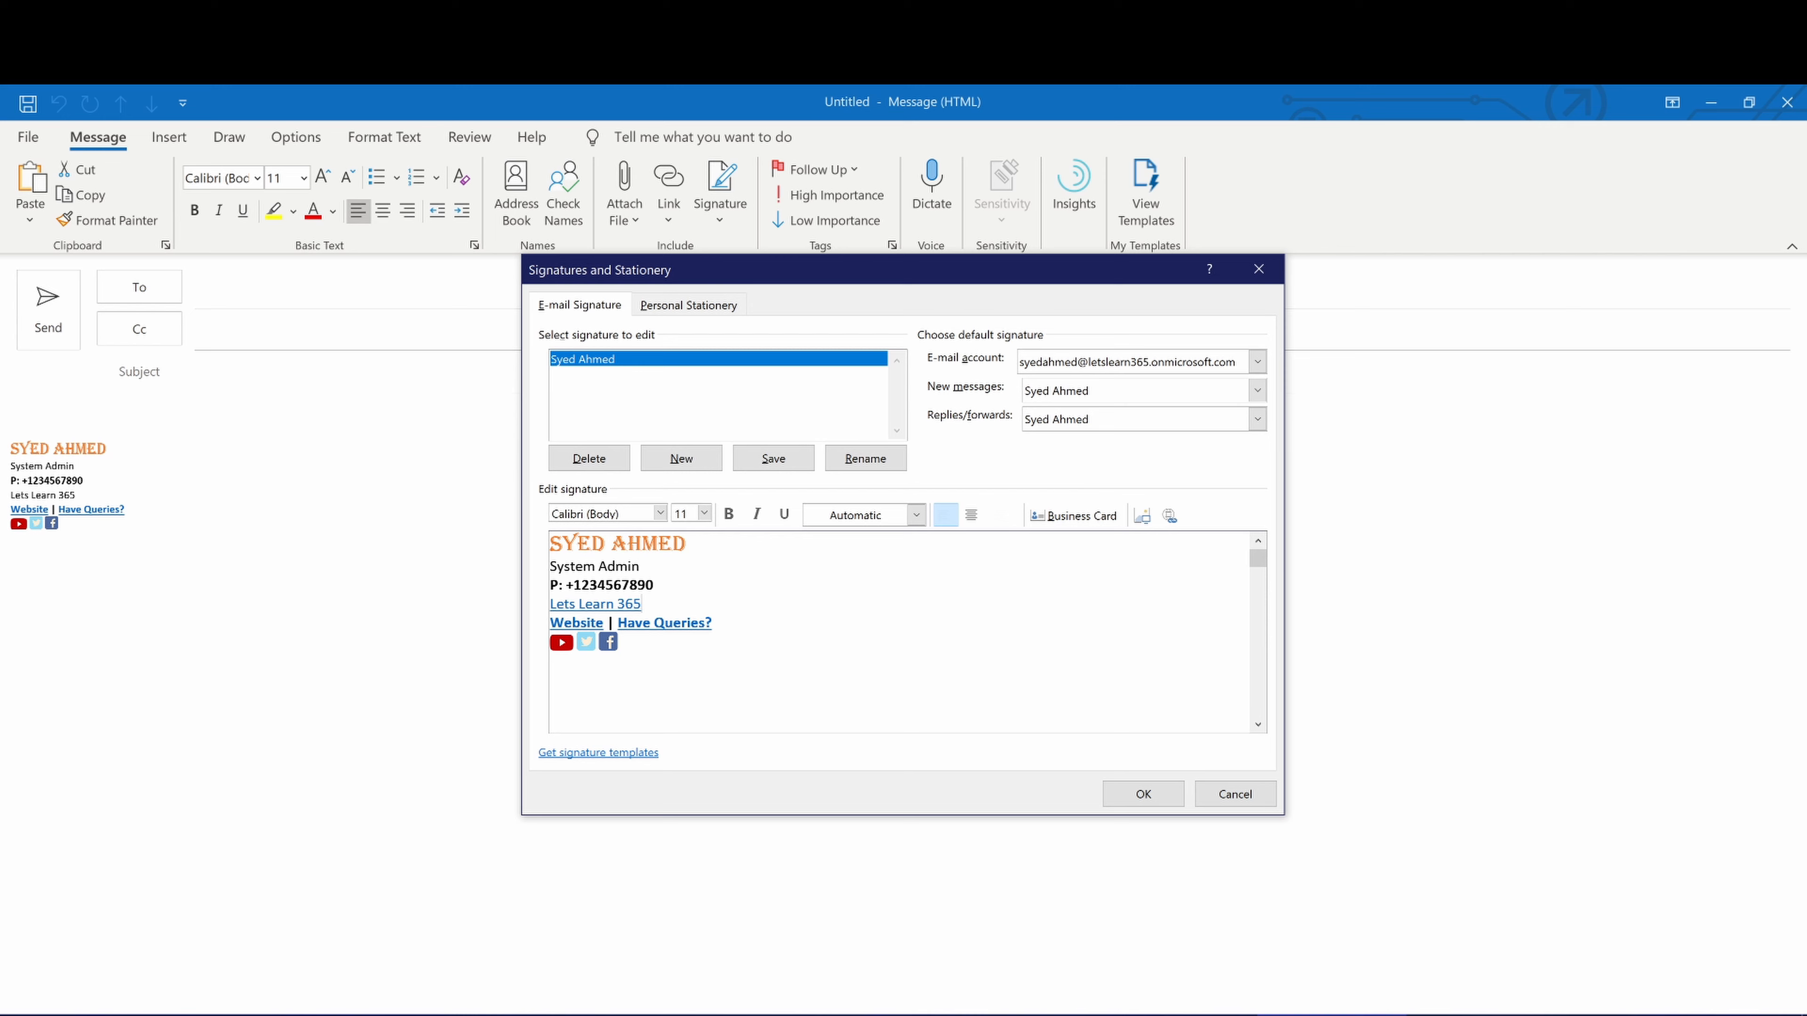
Set the subject of the "Have Queries?" e-mail link to "Have Queries" and save the signature
drag(713, 623, 616, 624)
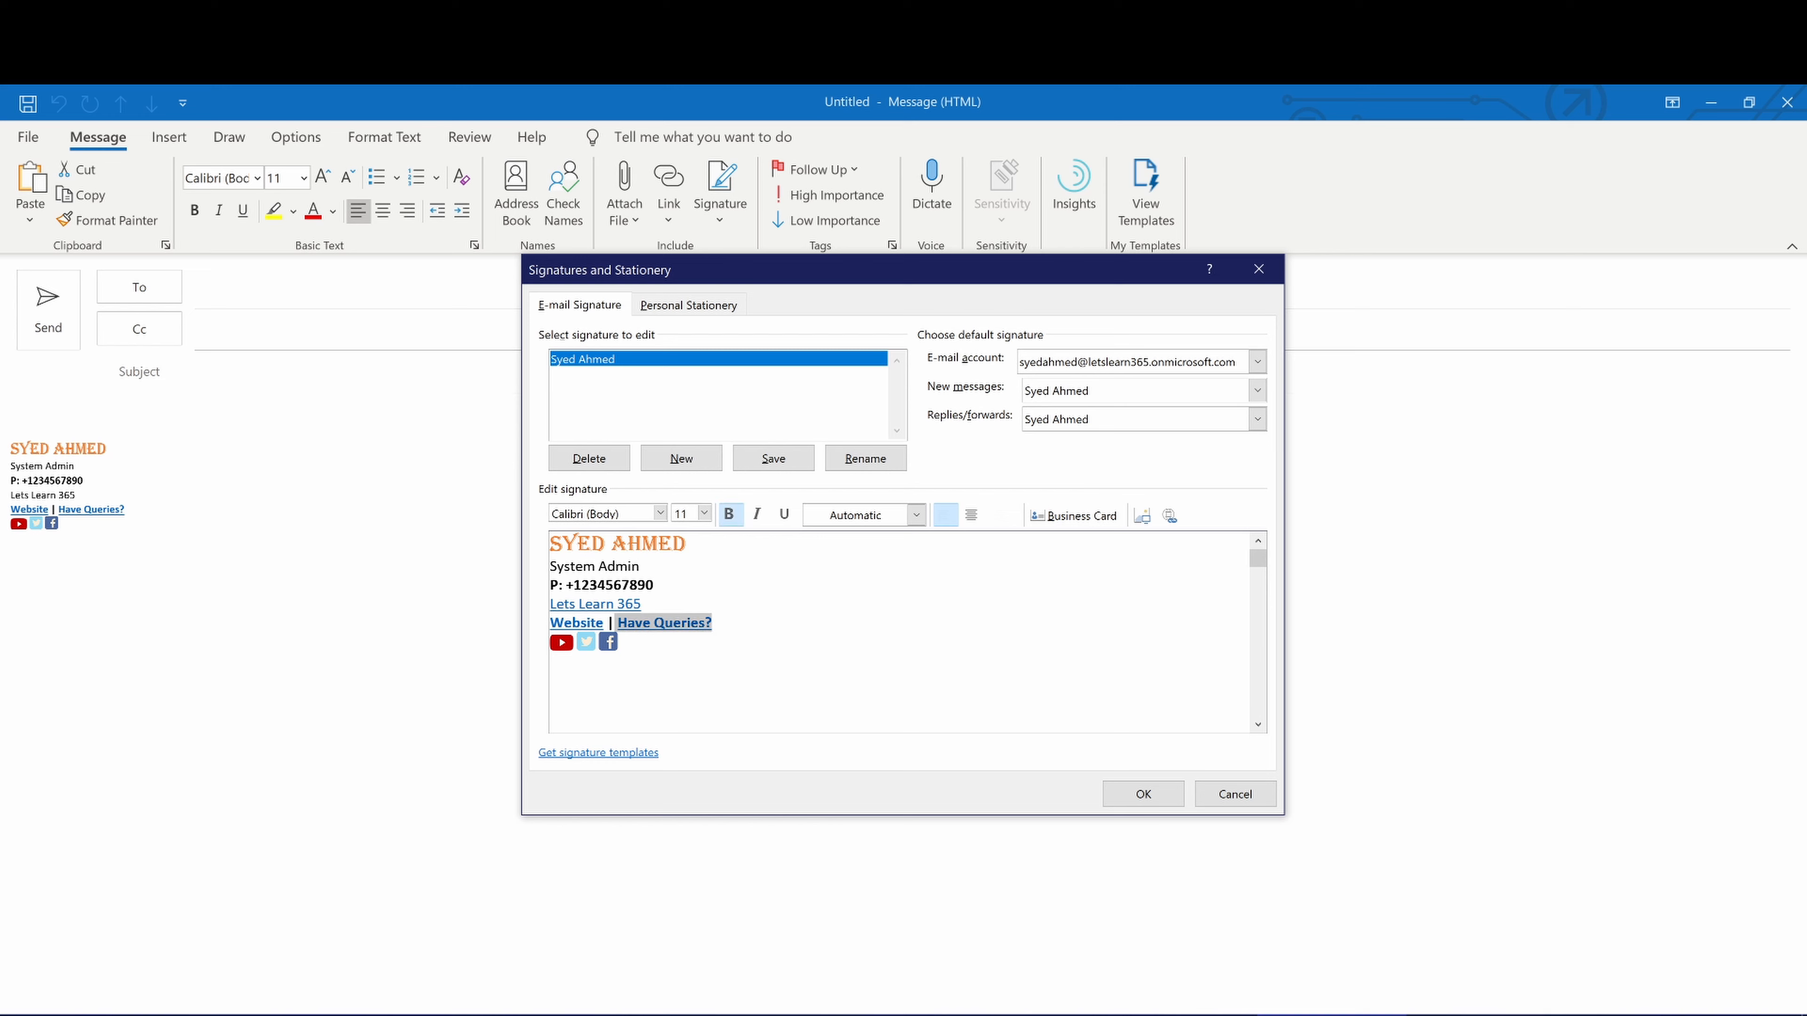
click(1179, 517)
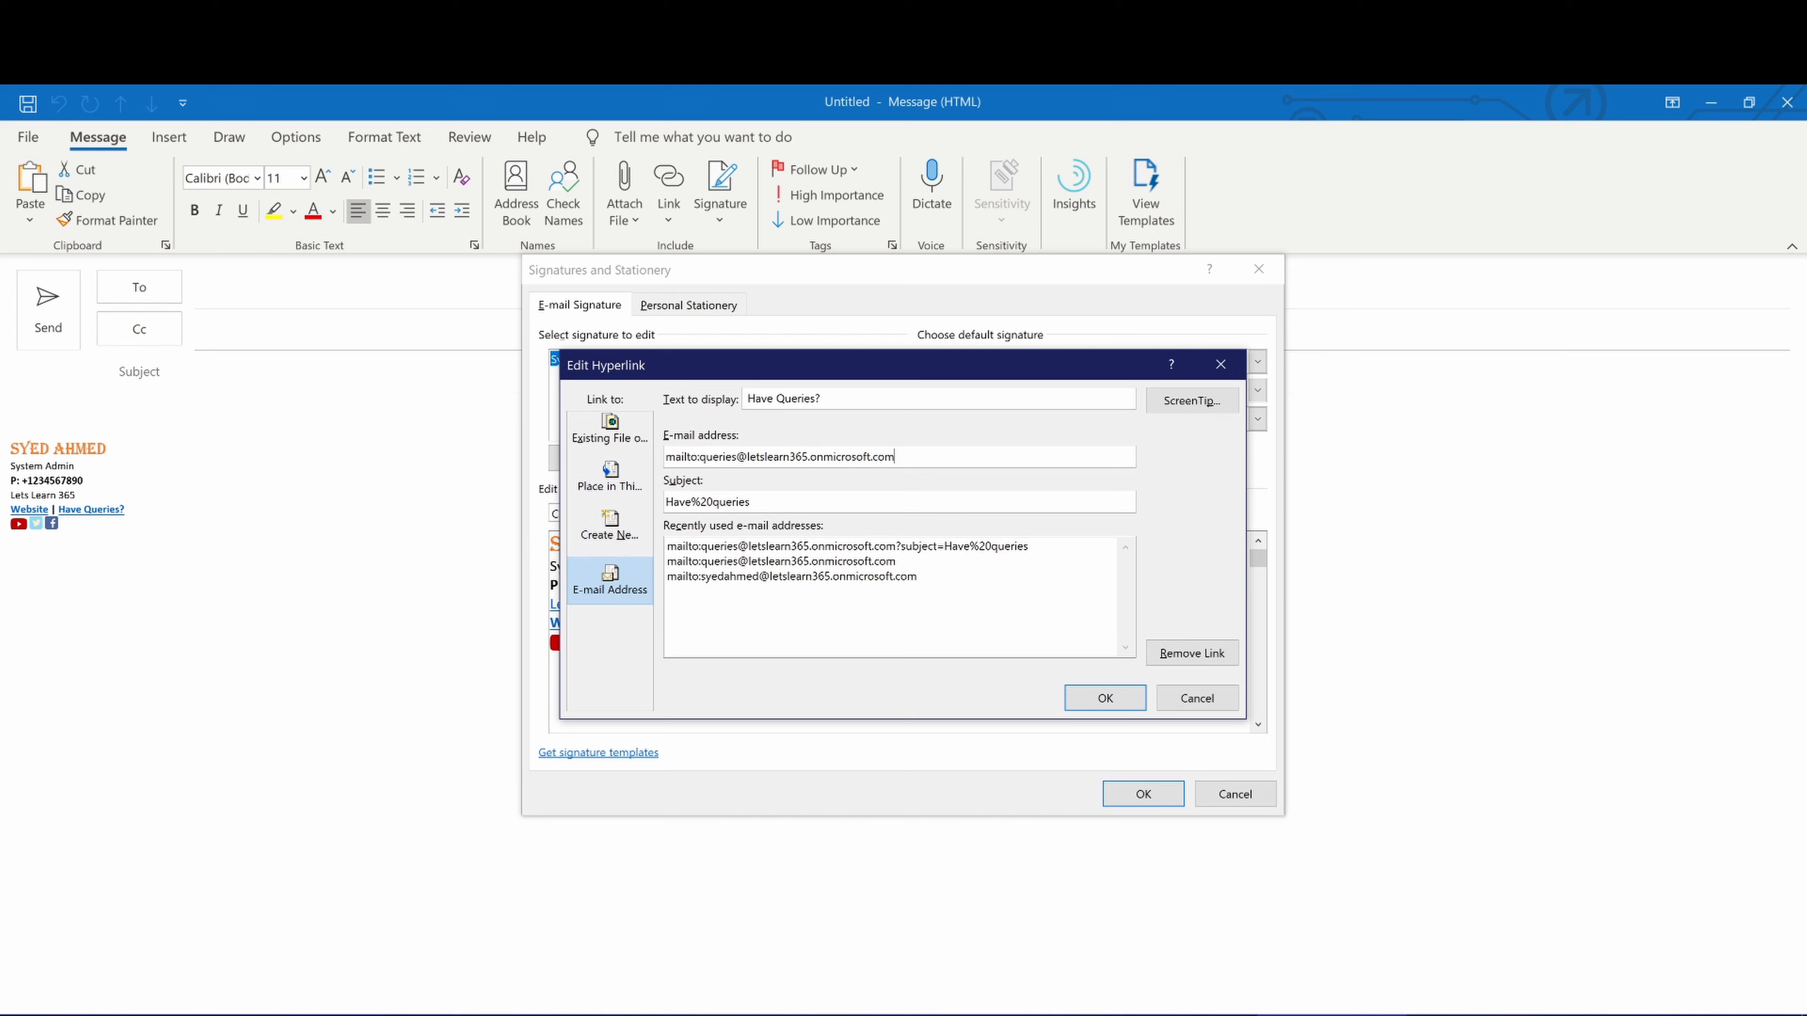
drag(895, 457, 746, 457)
click(756, 503)
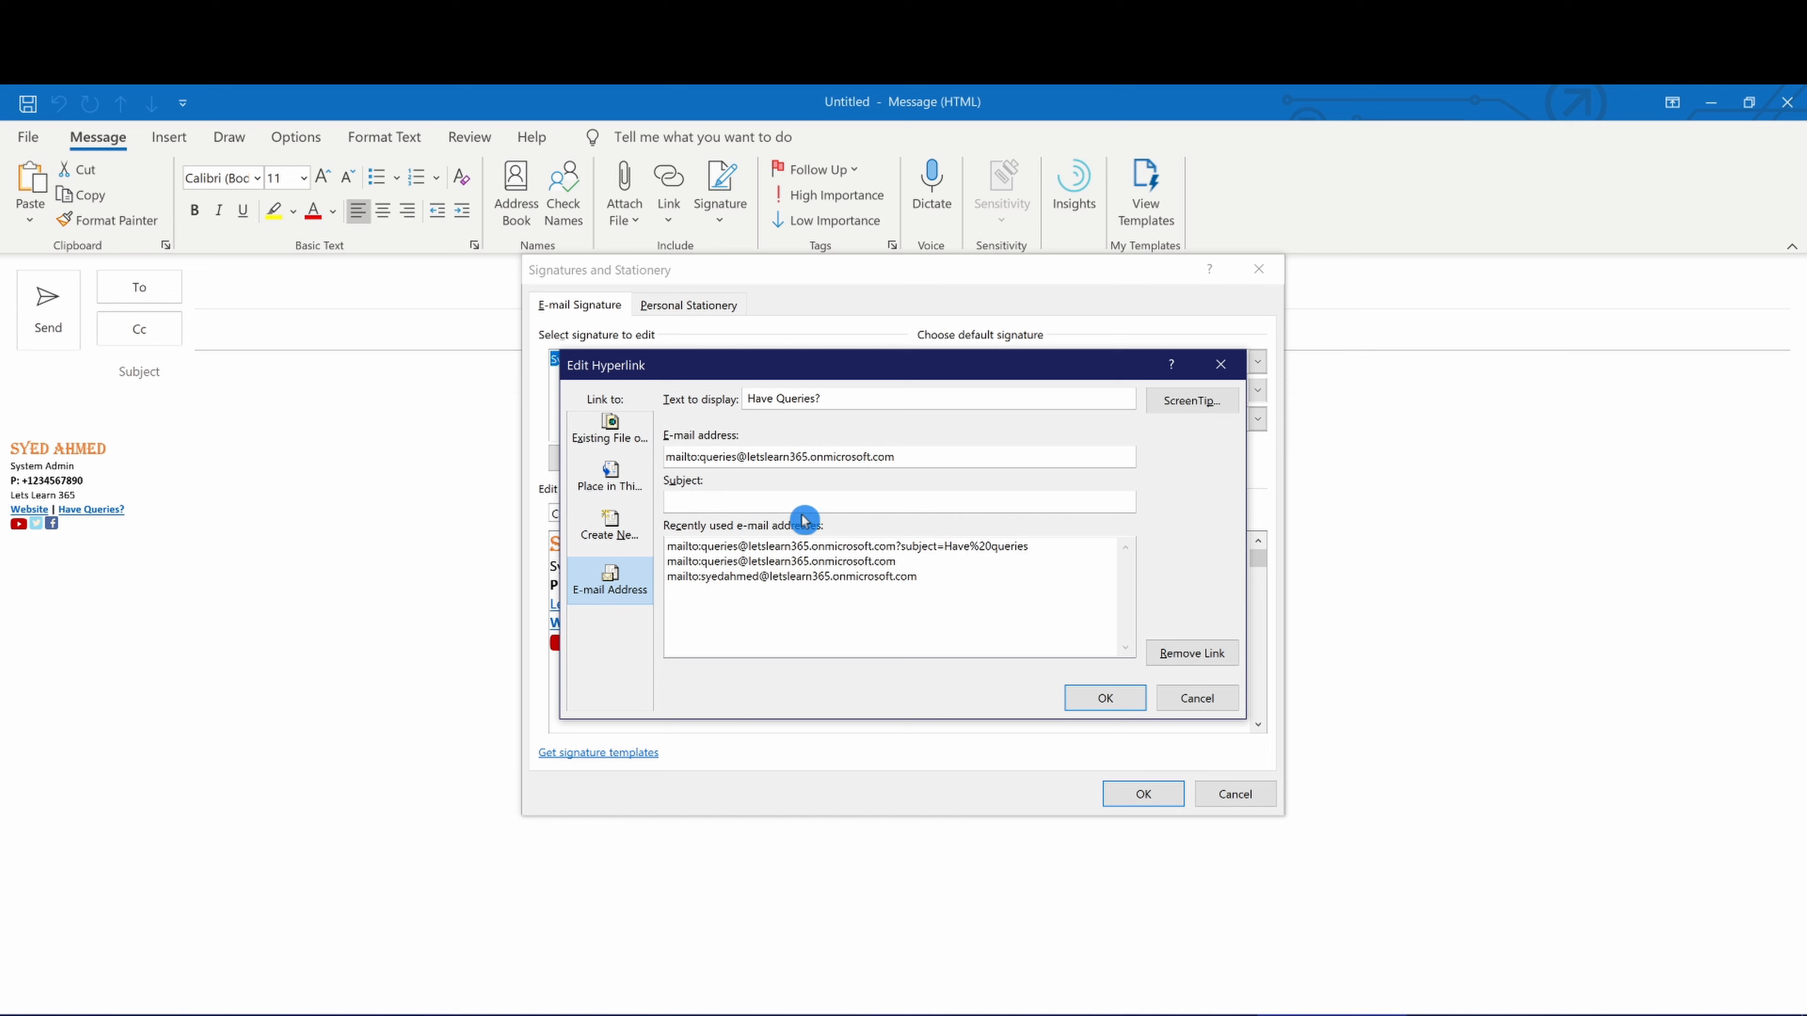
text(Have Querie)
click(1117, 700)
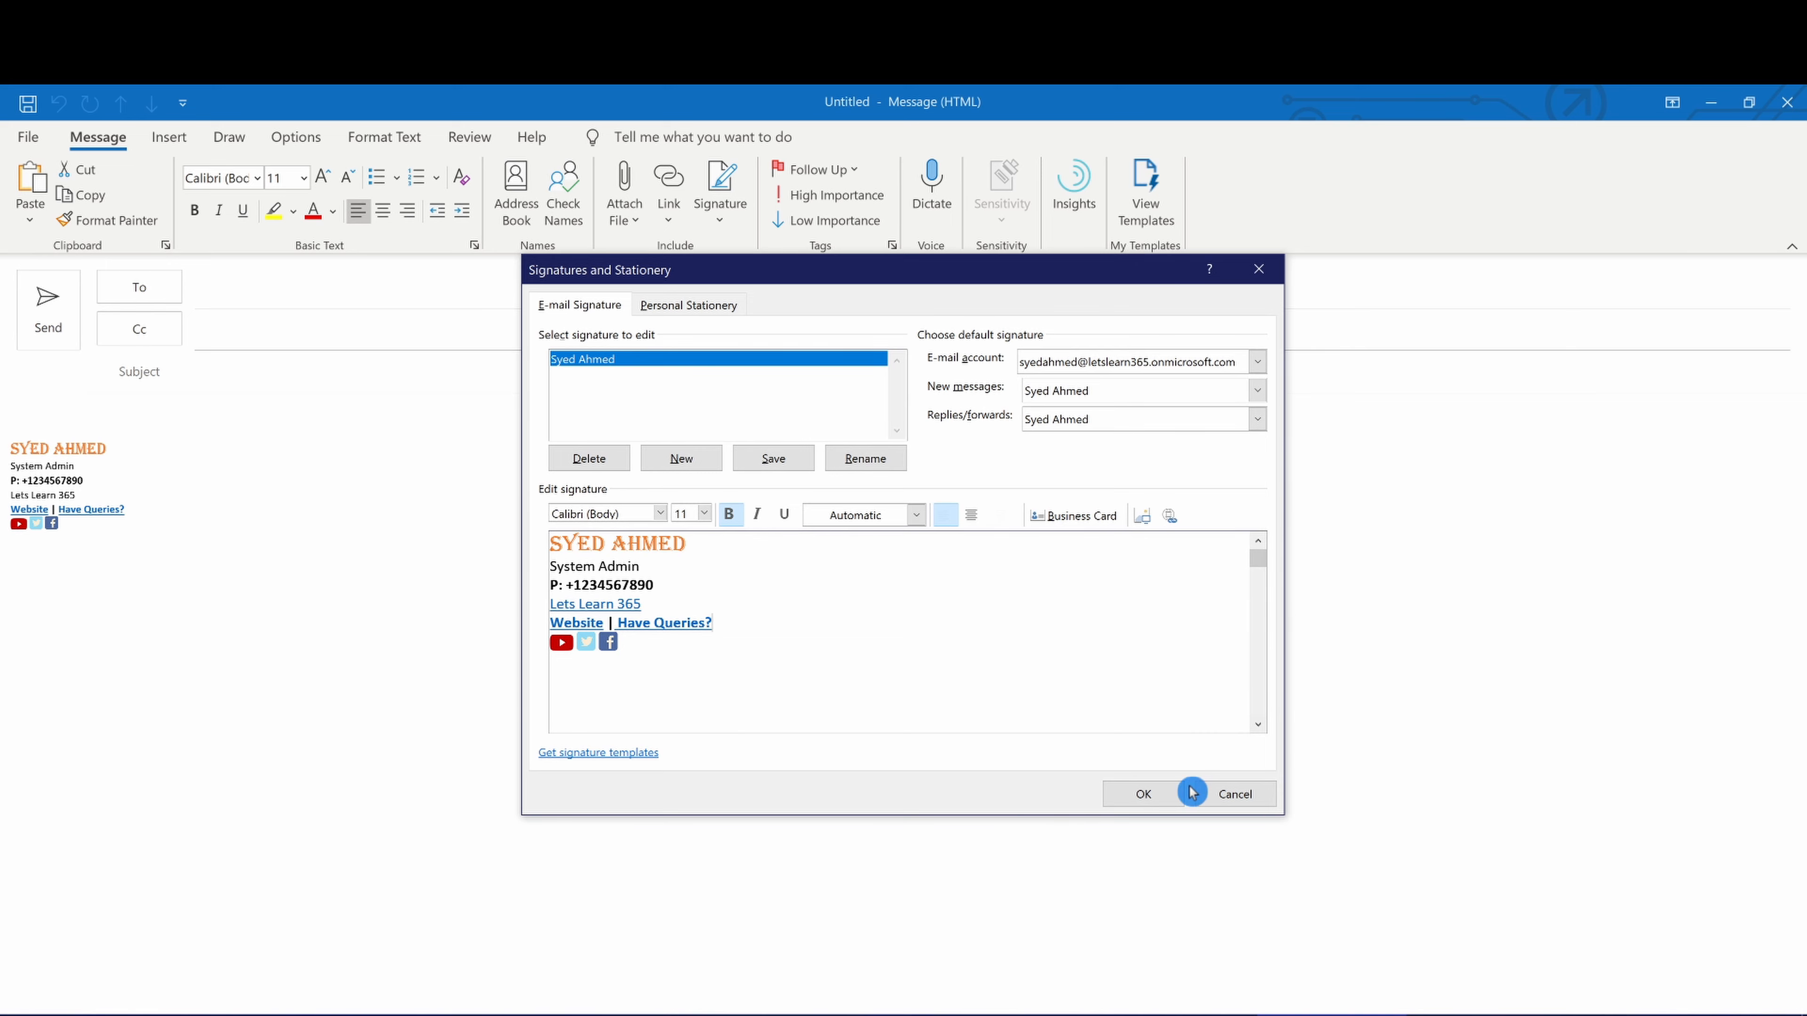
click(1170, 794)
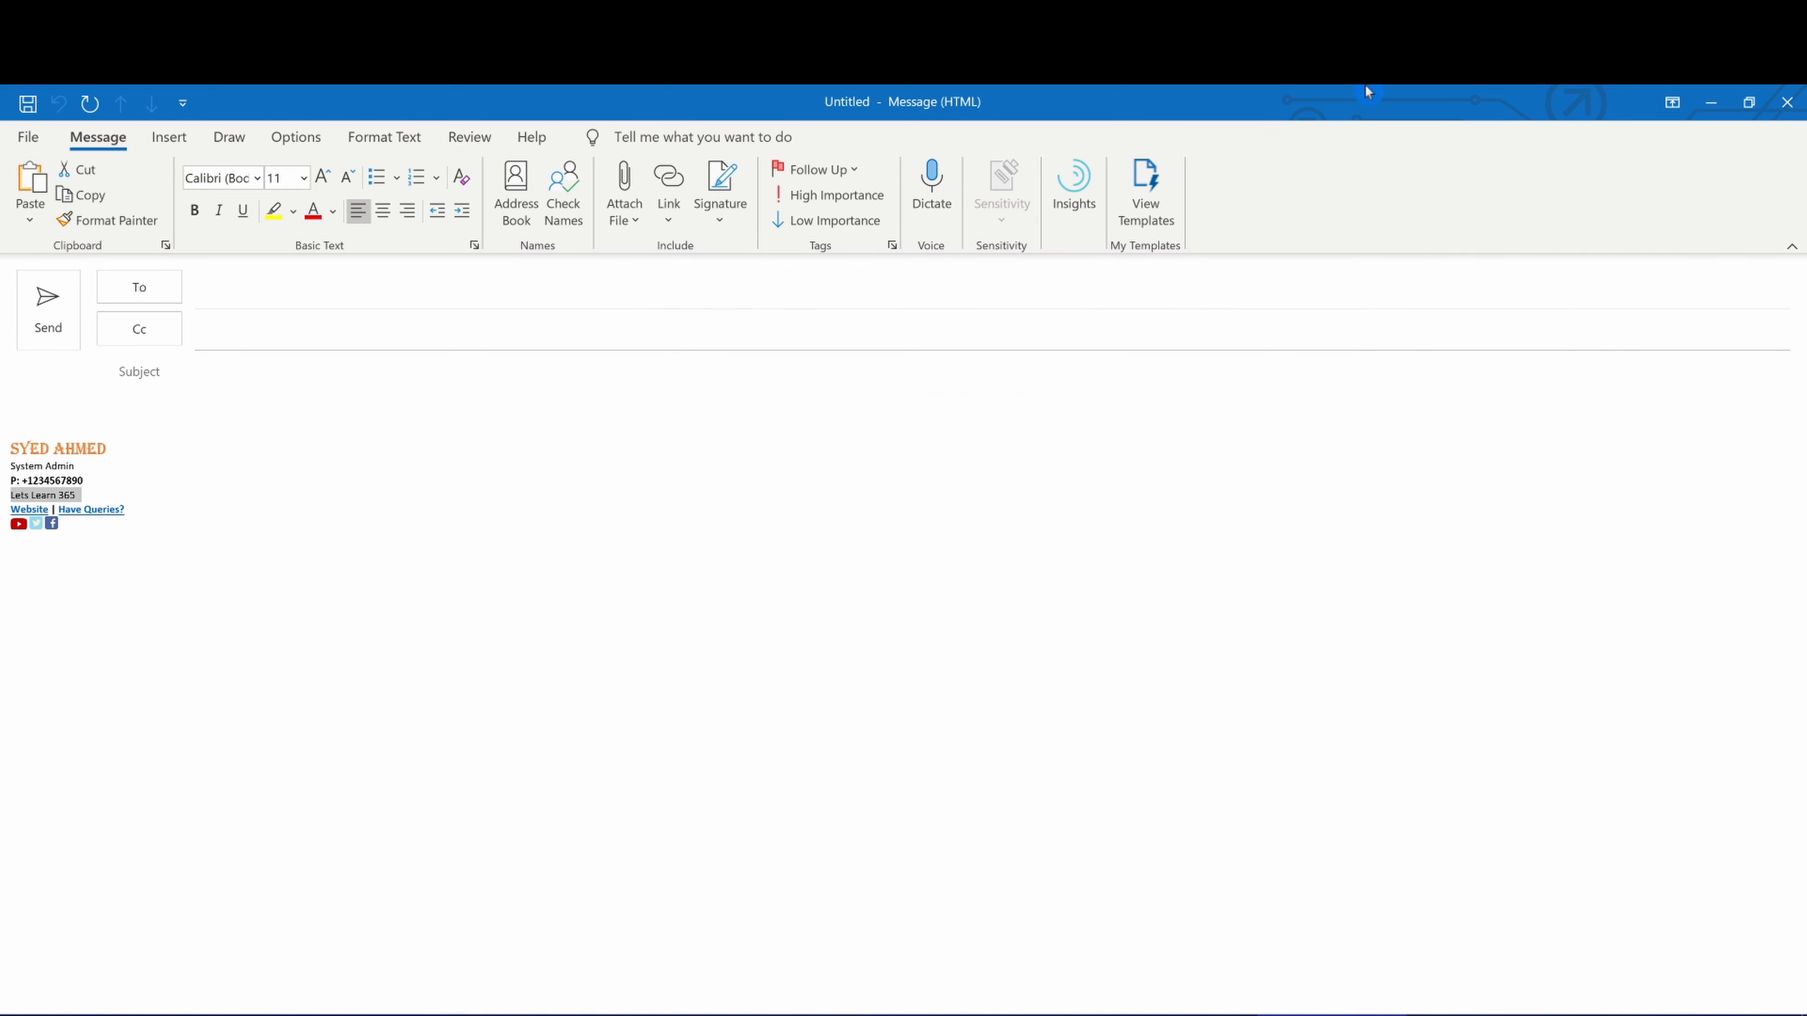
Close the message, start a new email and follow the signature's "Have Queries?" link to check the recipient and subject it fills in
click(1797, 102)
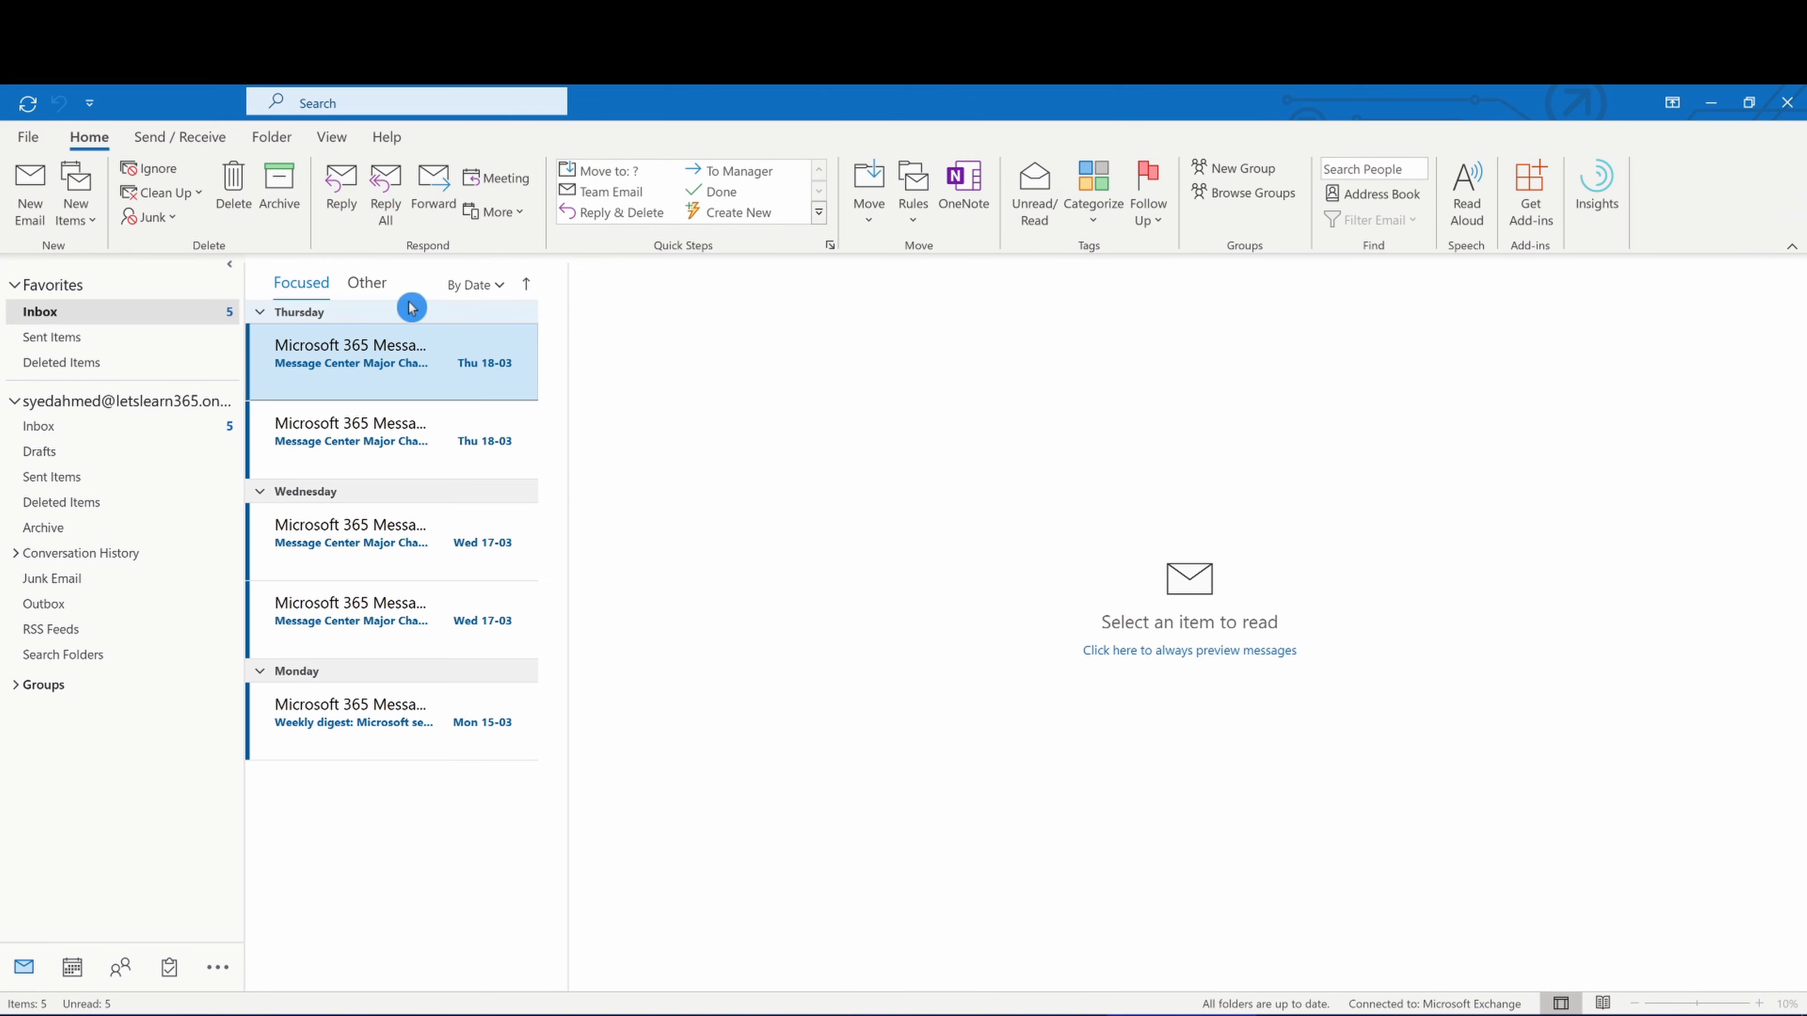
click(28, 191)
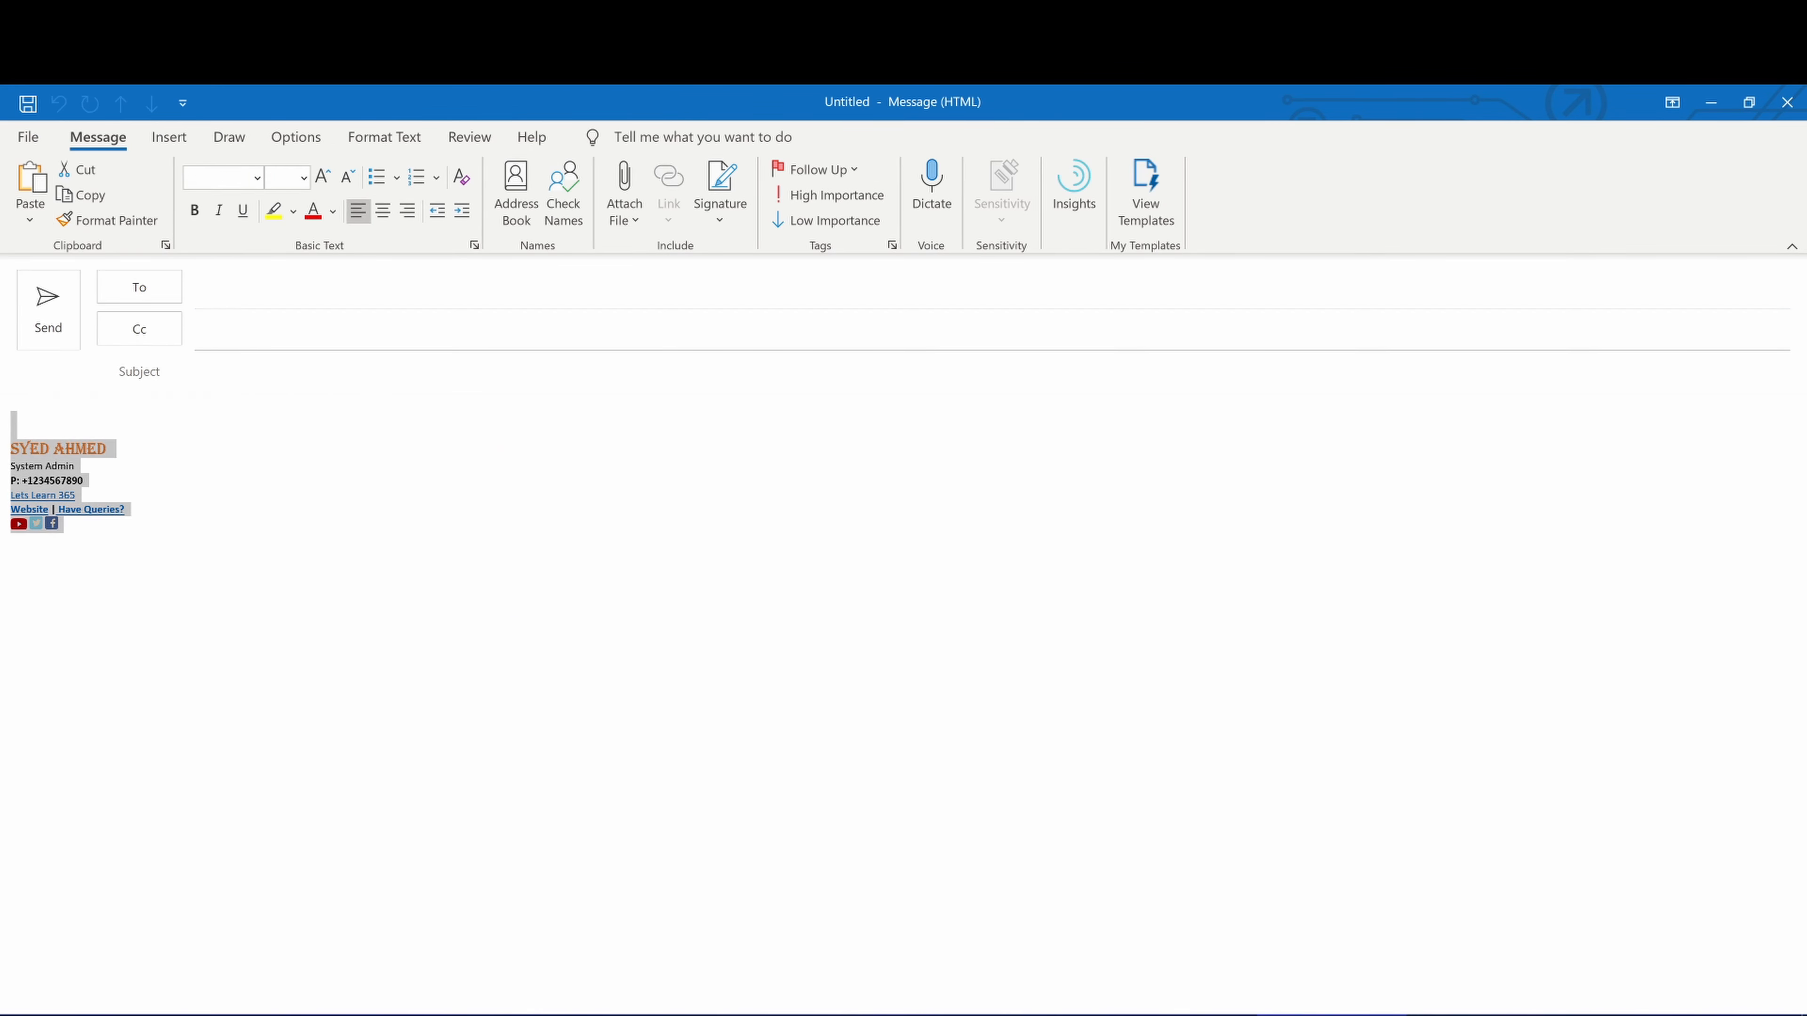
click(283, 535)
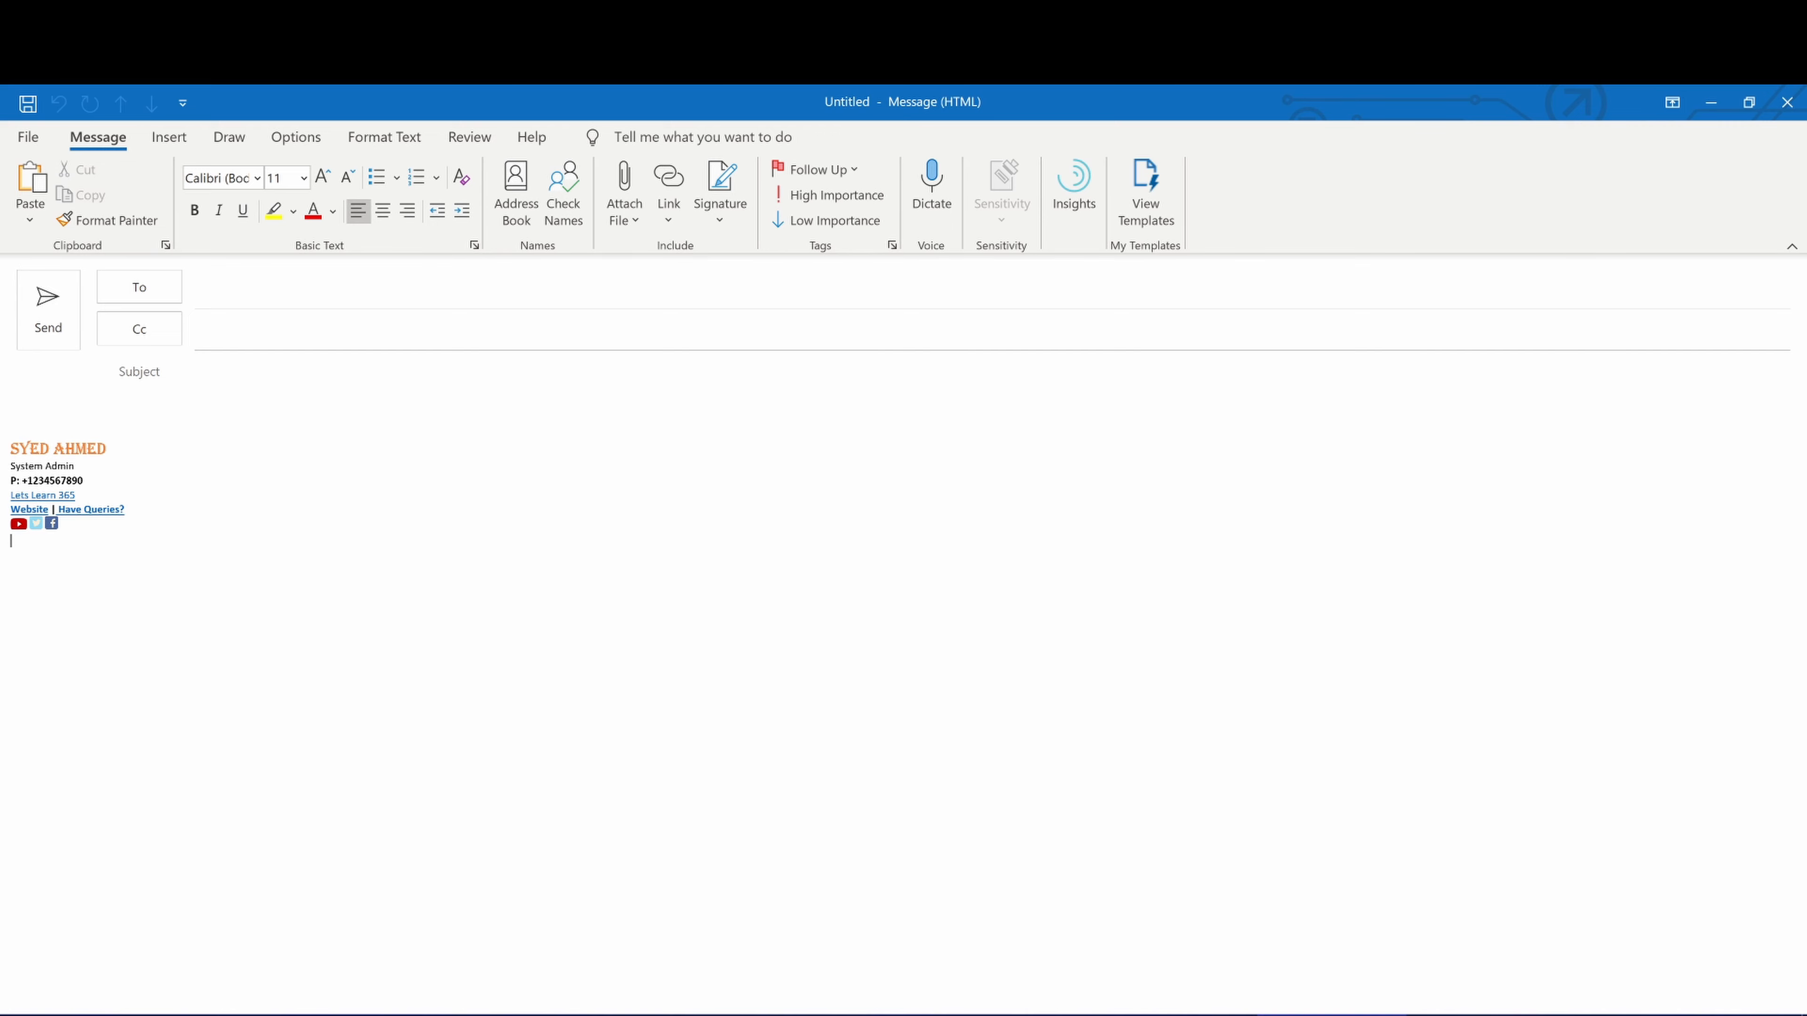
ctrl+click(94, 519)
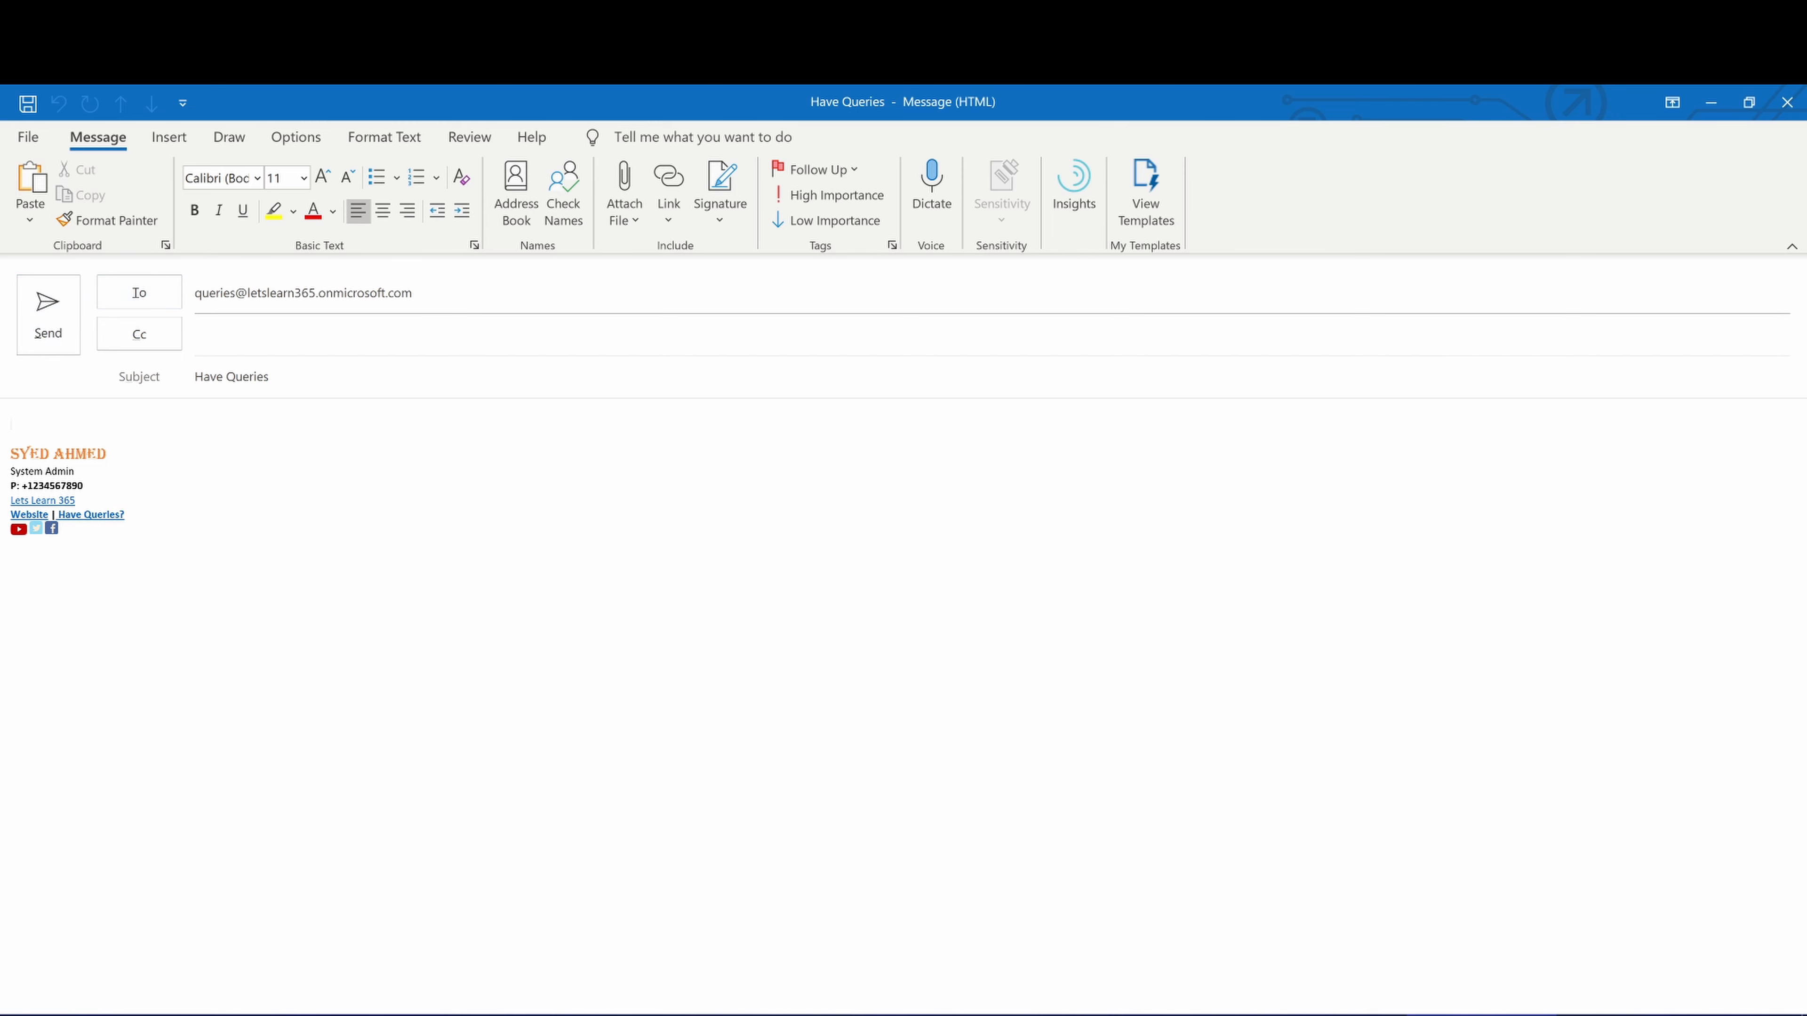
drag(417, 293, 179, 293)
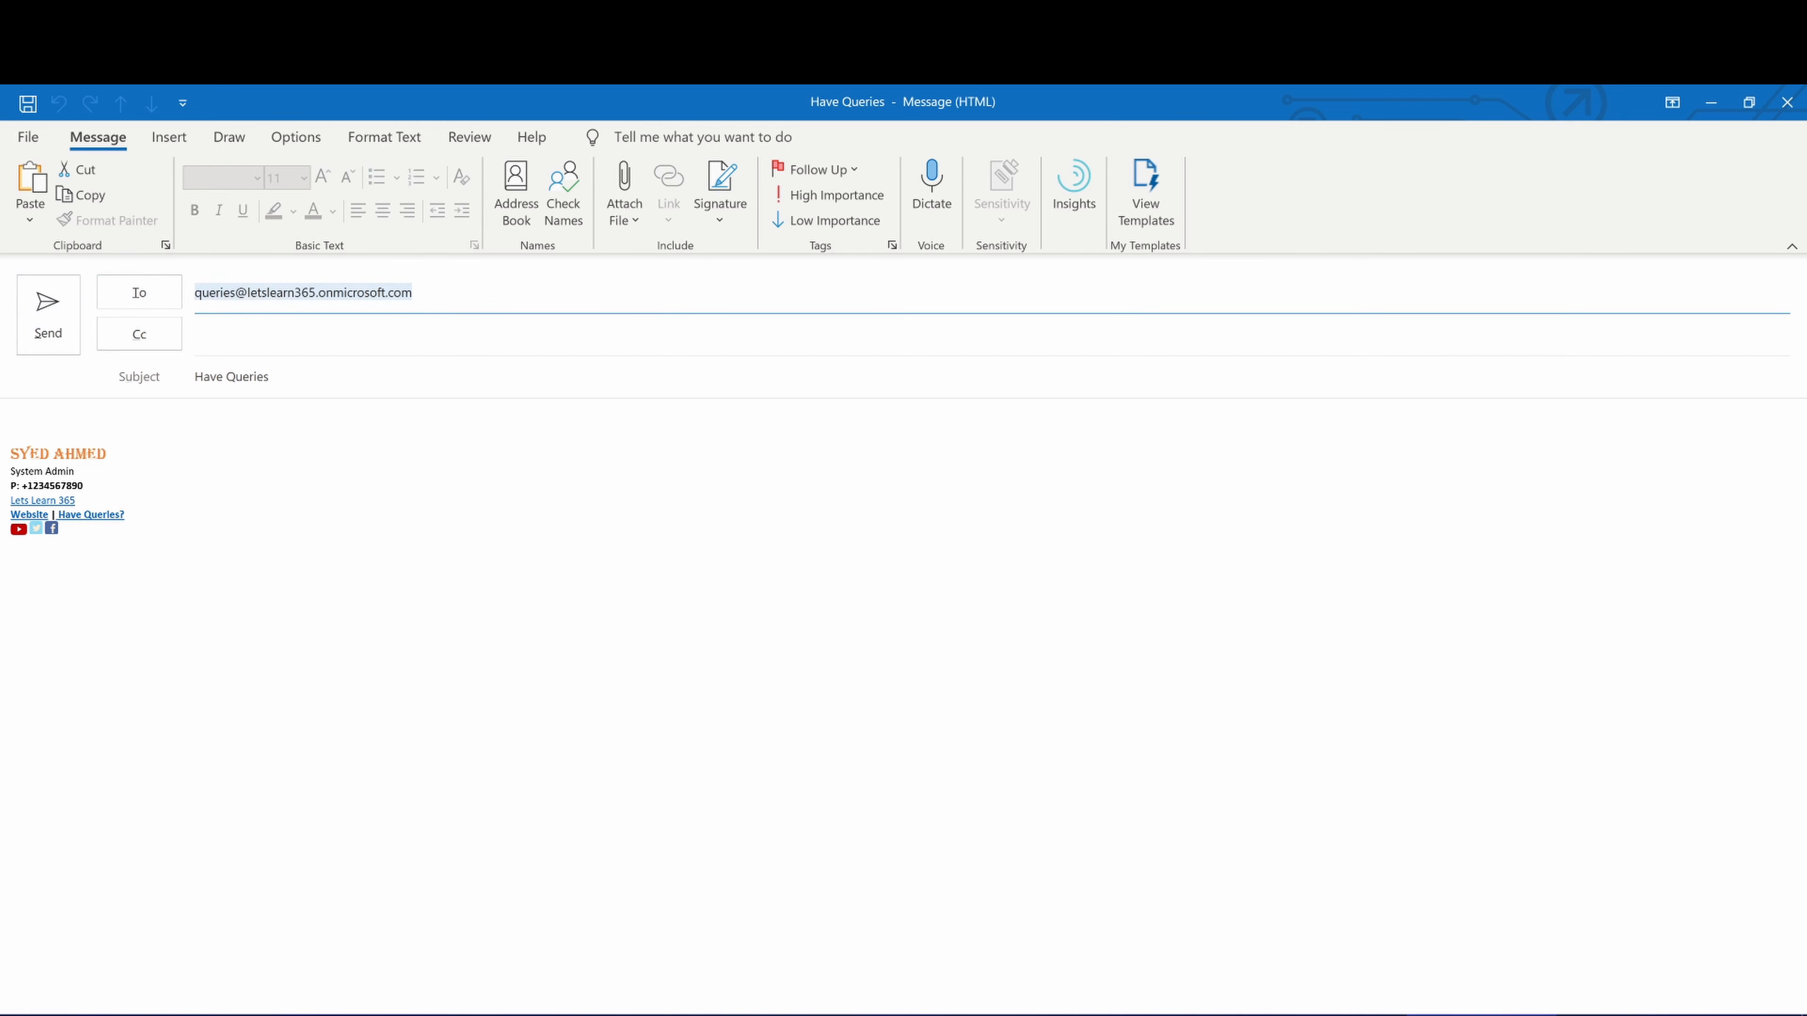
click(307, 379)
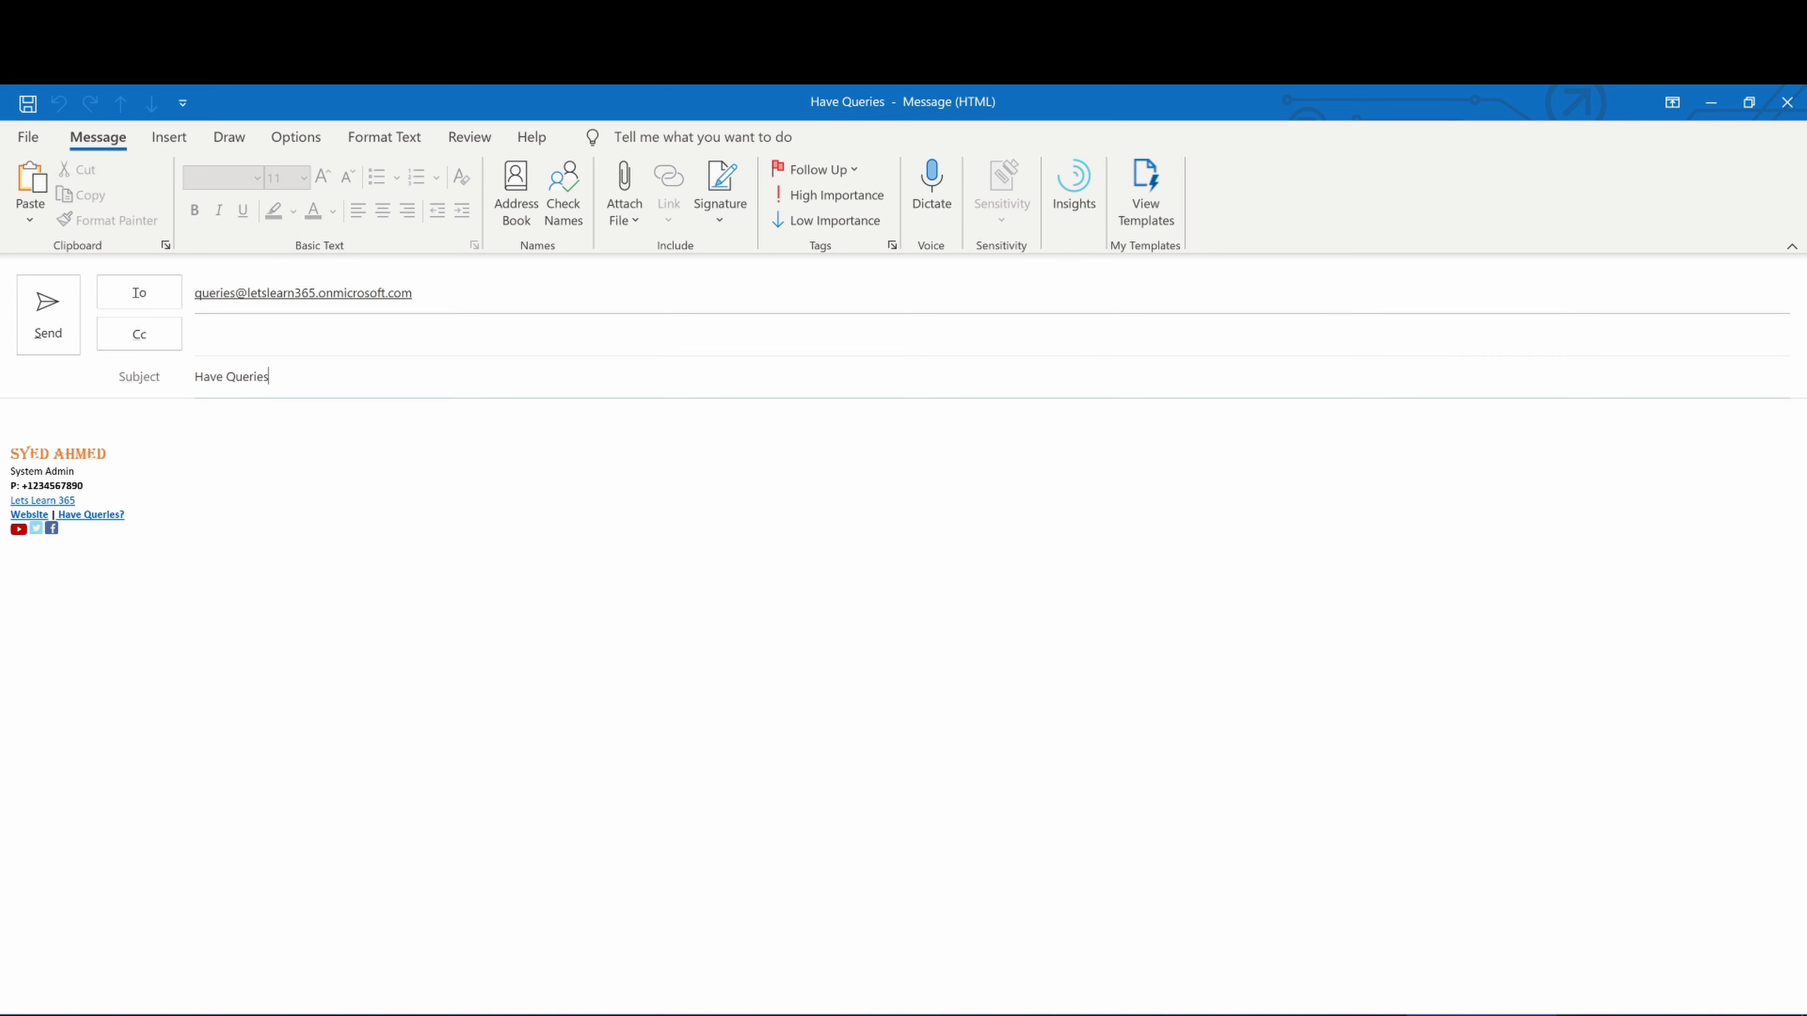
drag(307, 379, 192, 384)
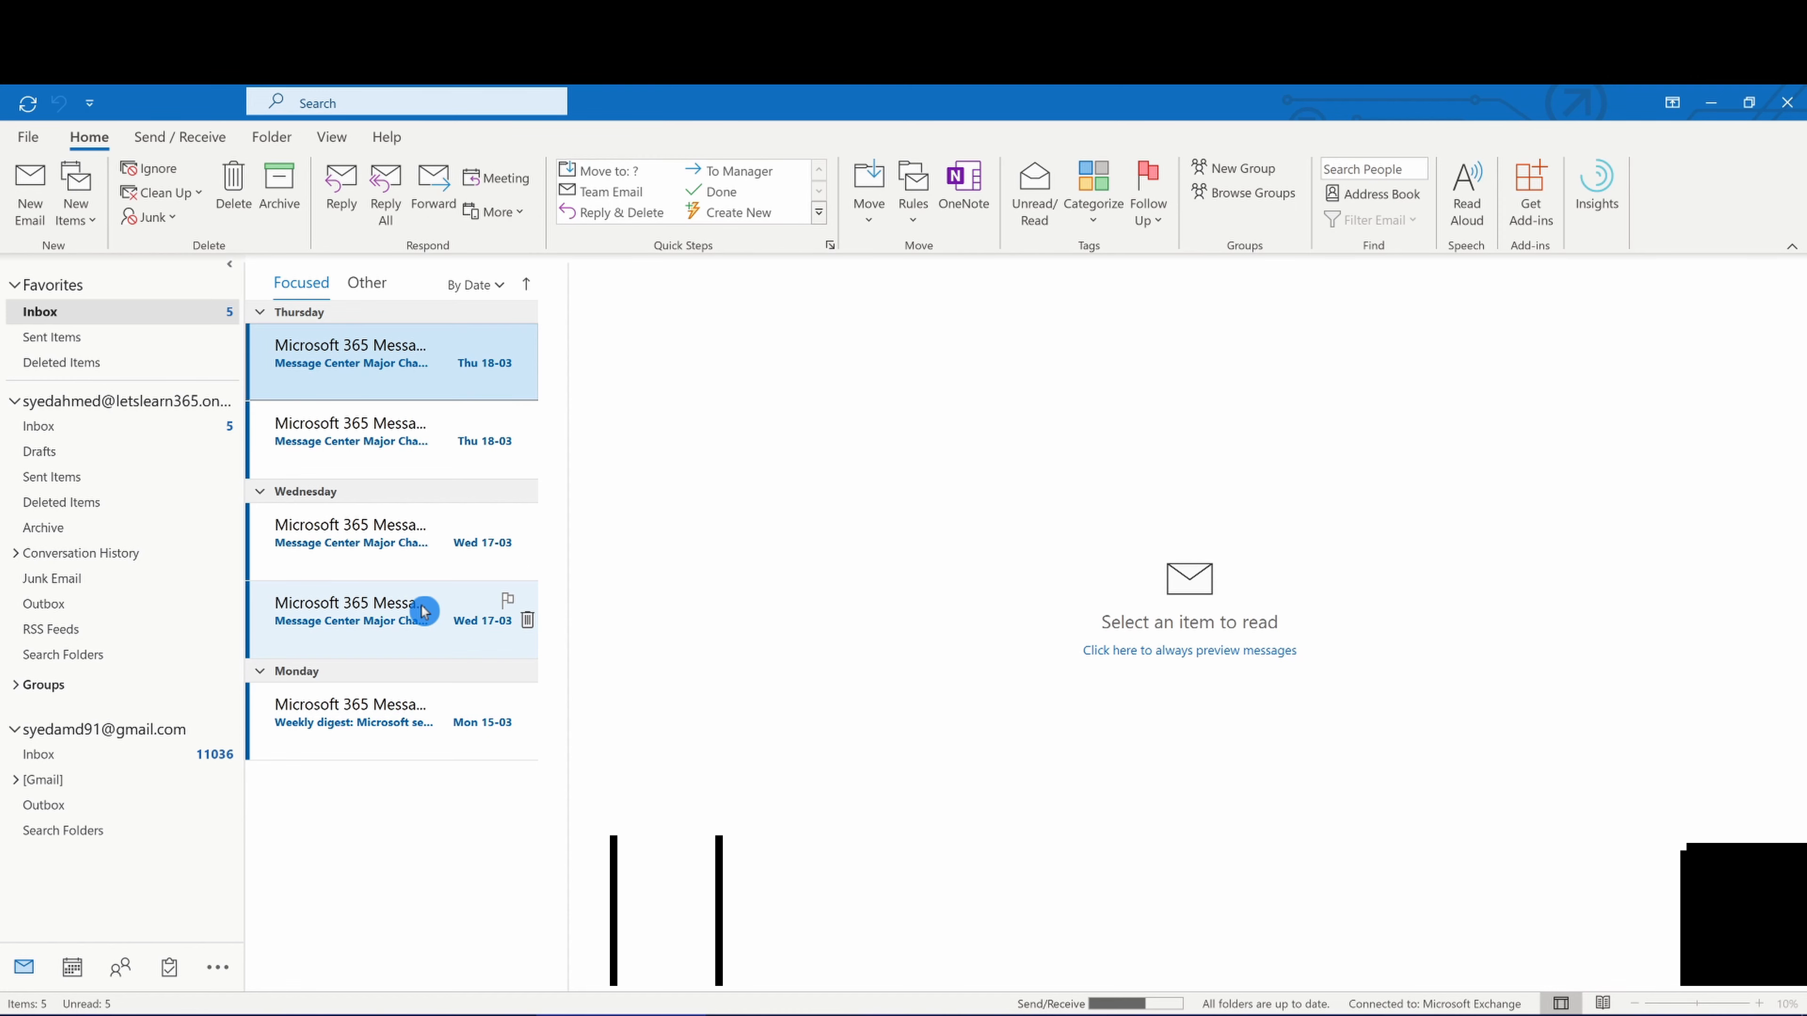
Start a new email and create a new signature named "Personal" in the signature settings
drag(420, 608, 91, 418)
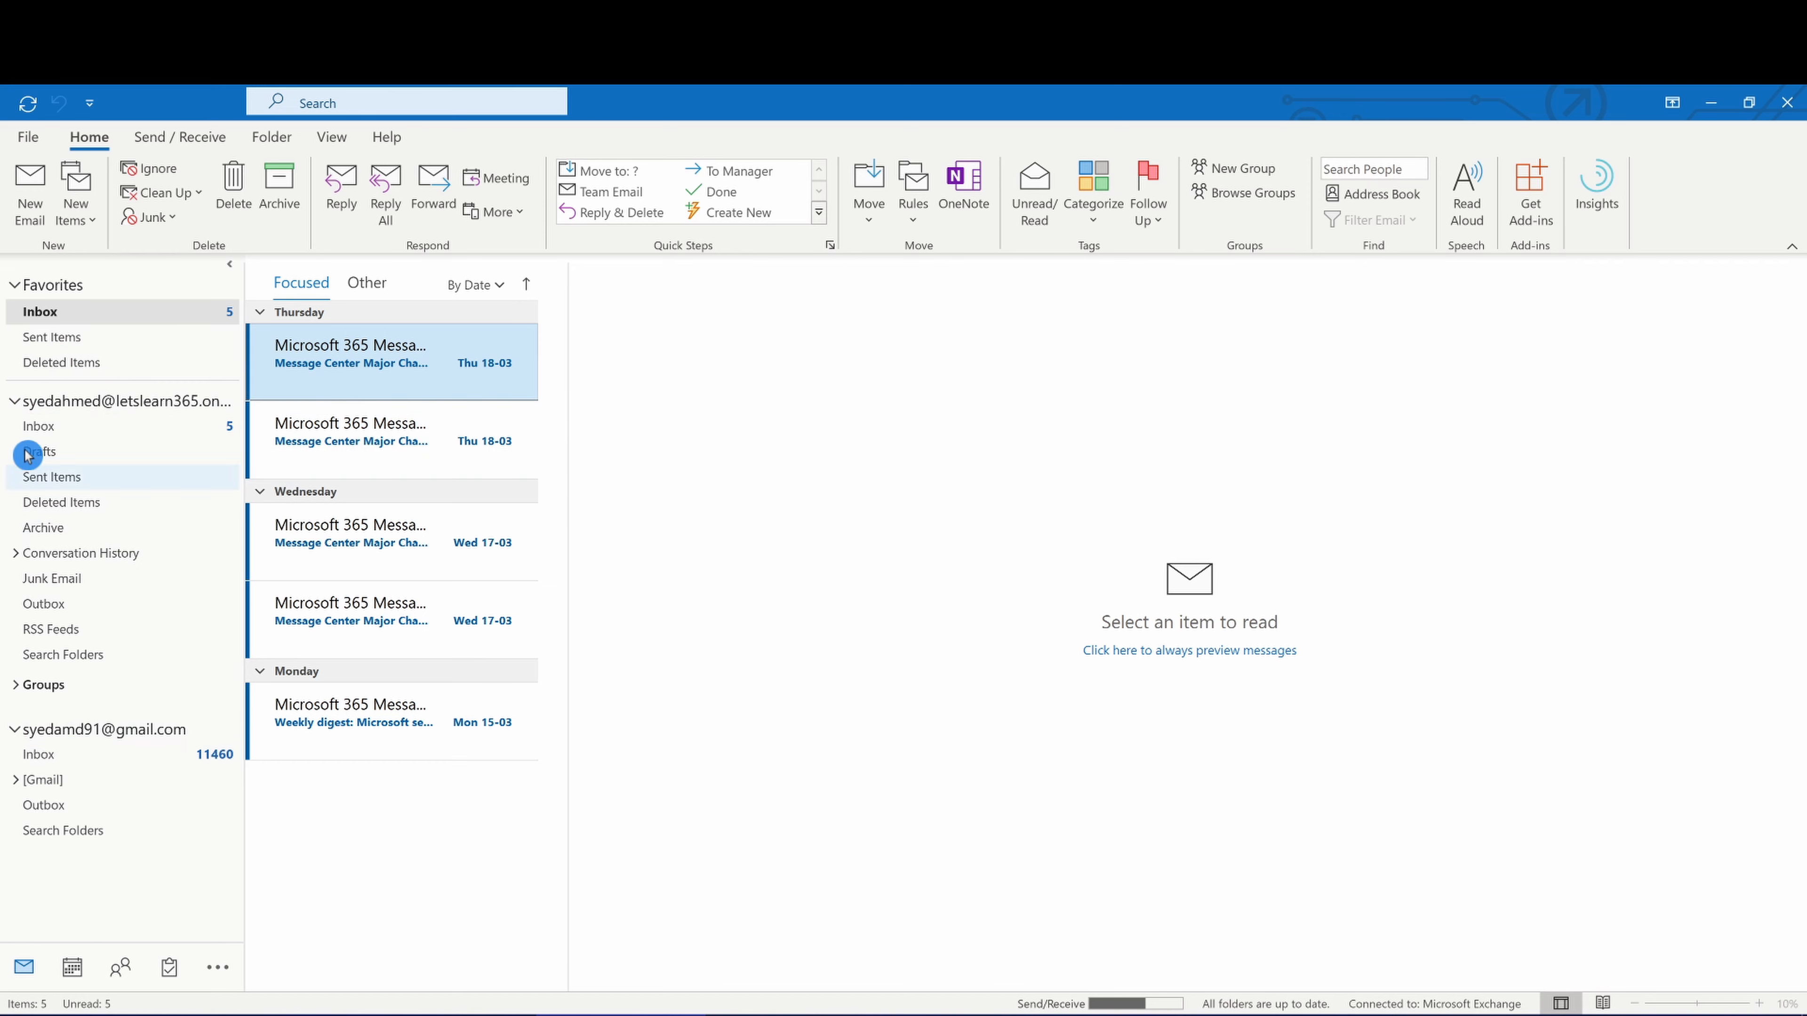
click(28, 186)
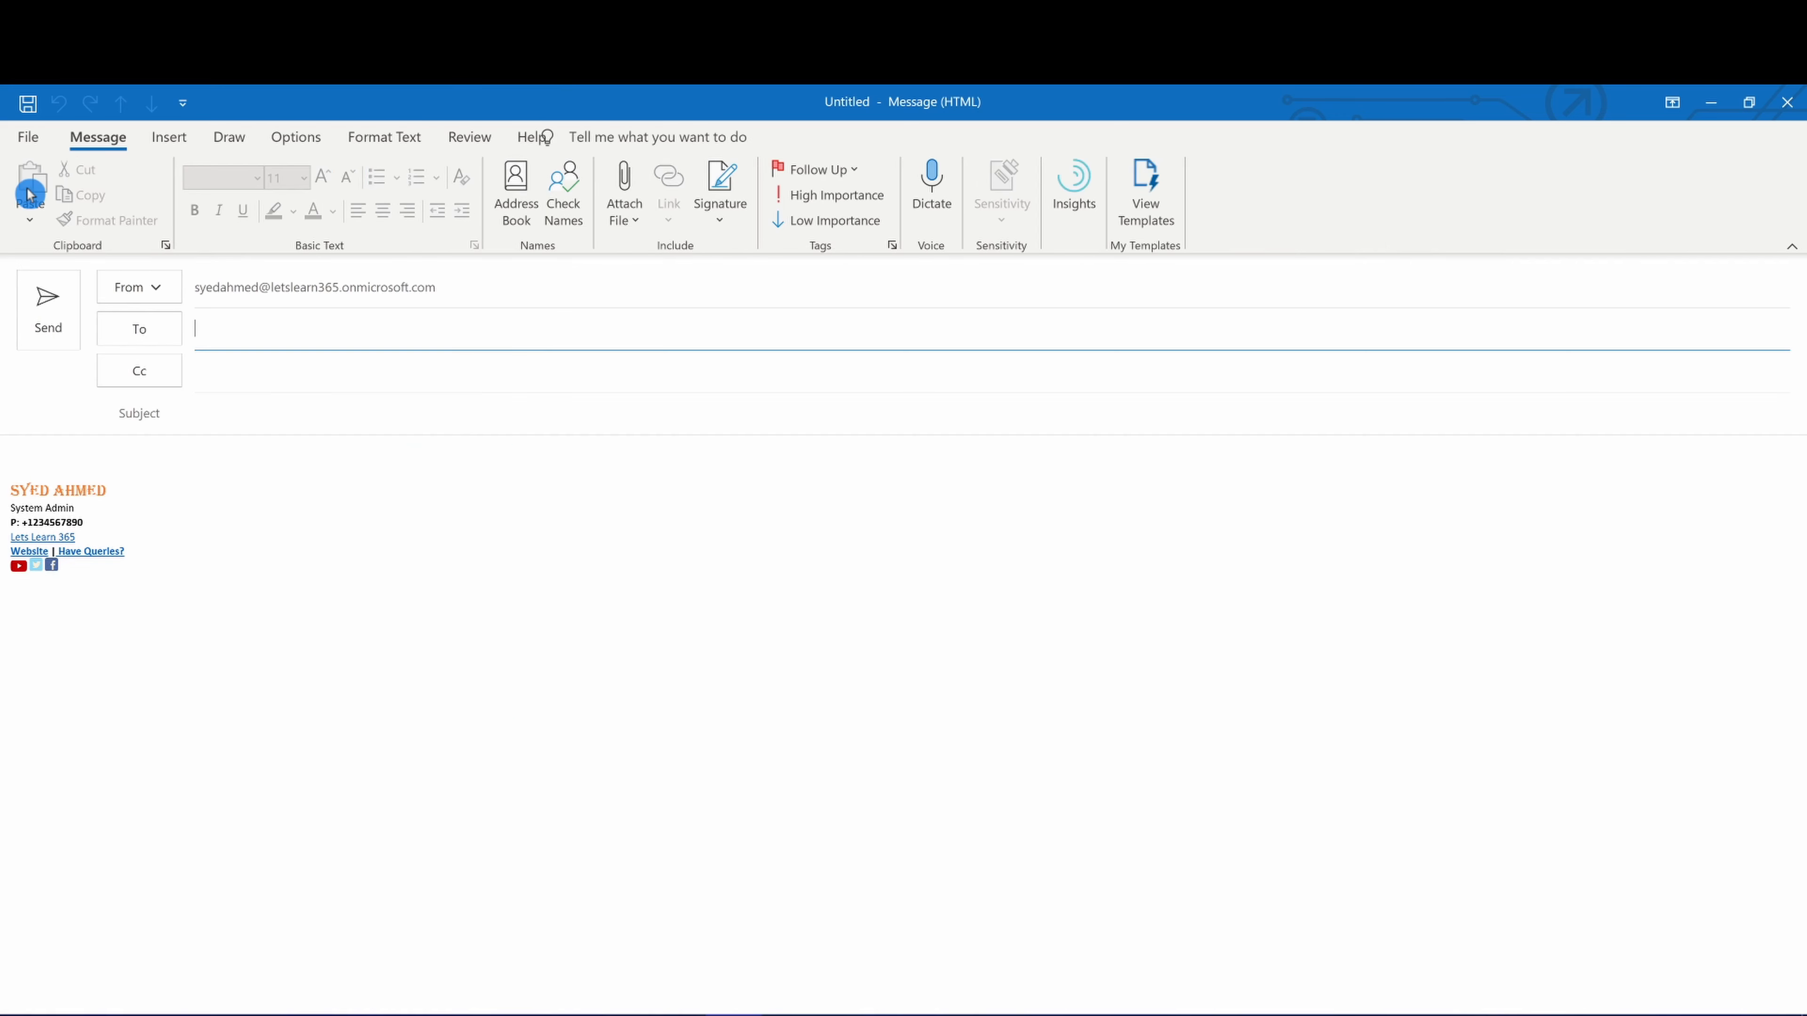
click(719, 194)
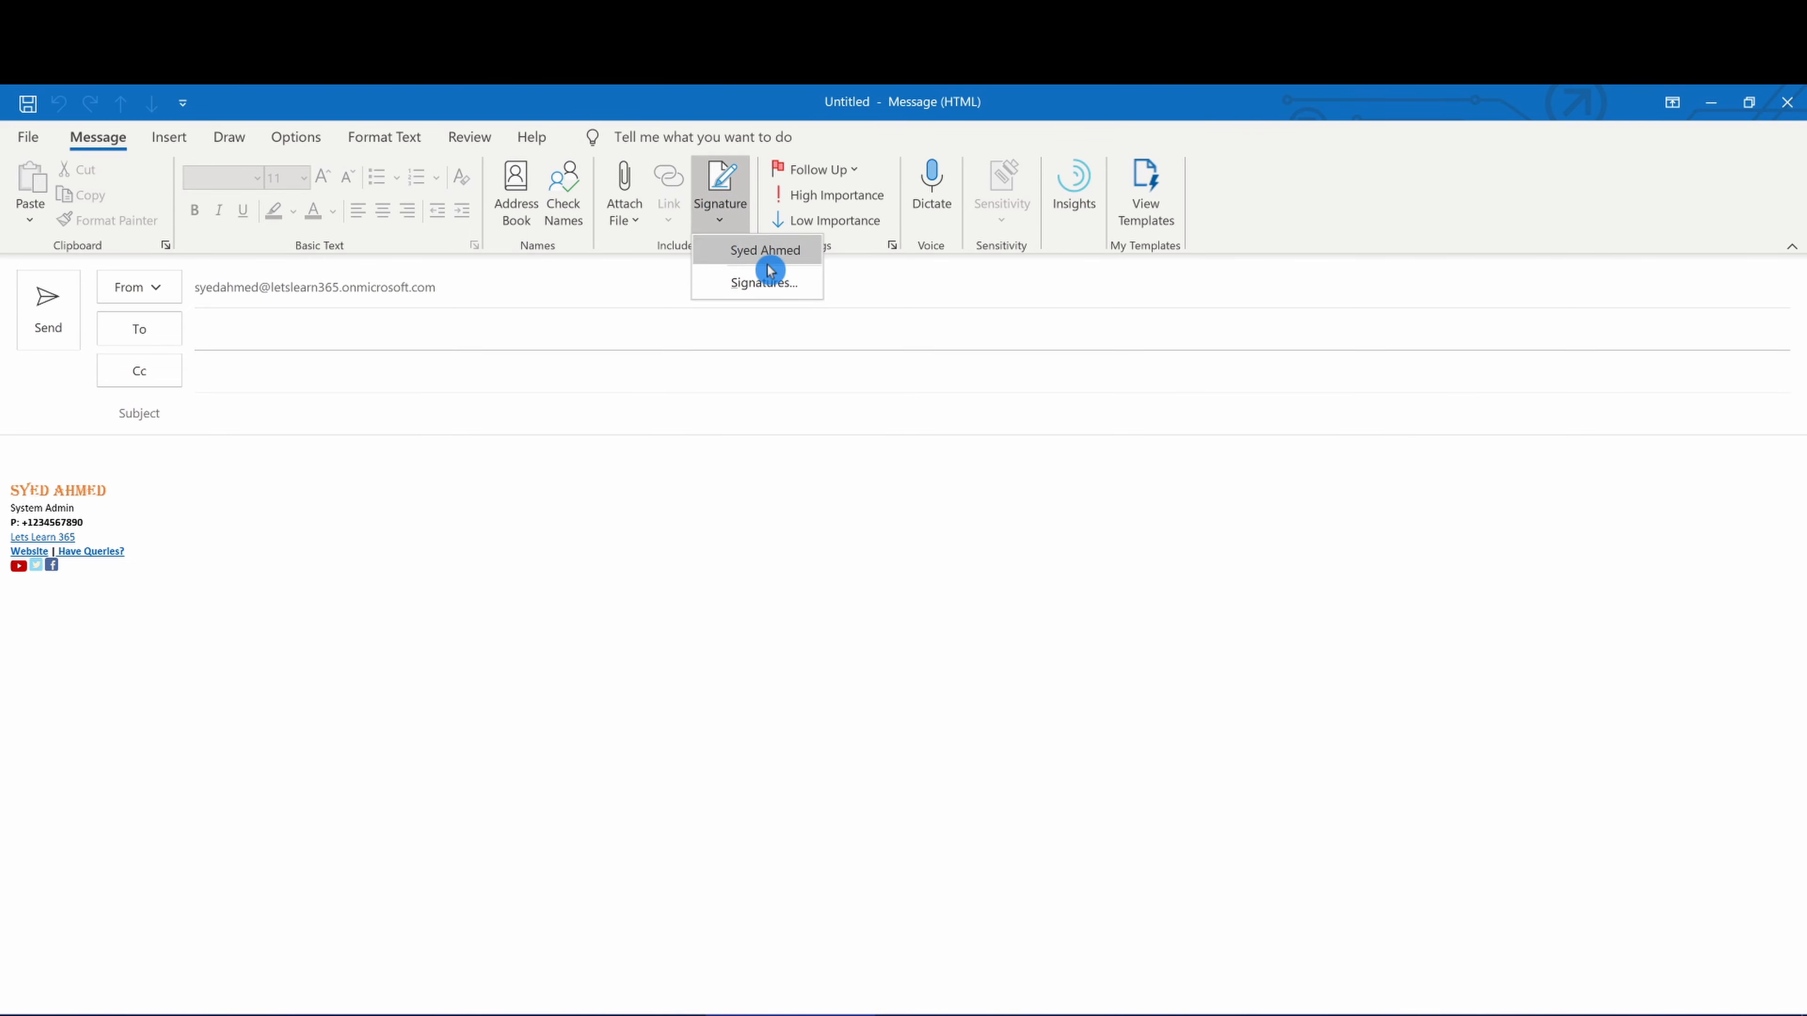
click(777, 283)
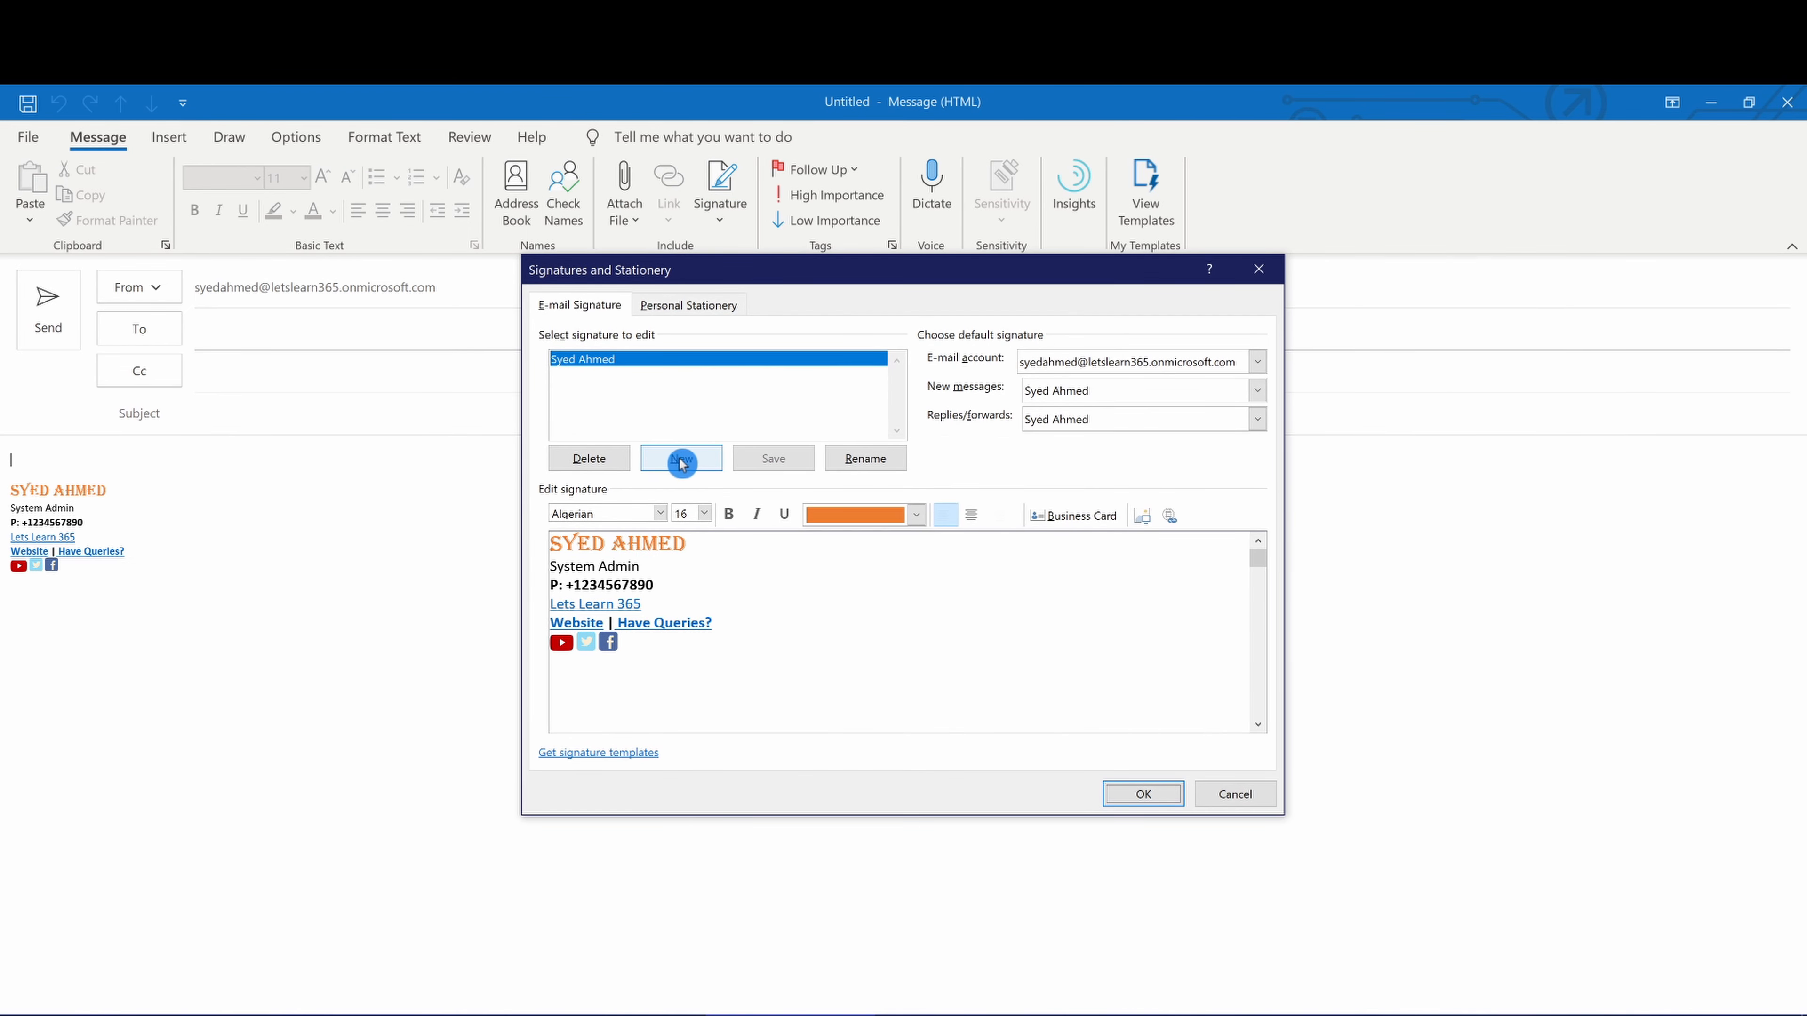
click(681, 460)
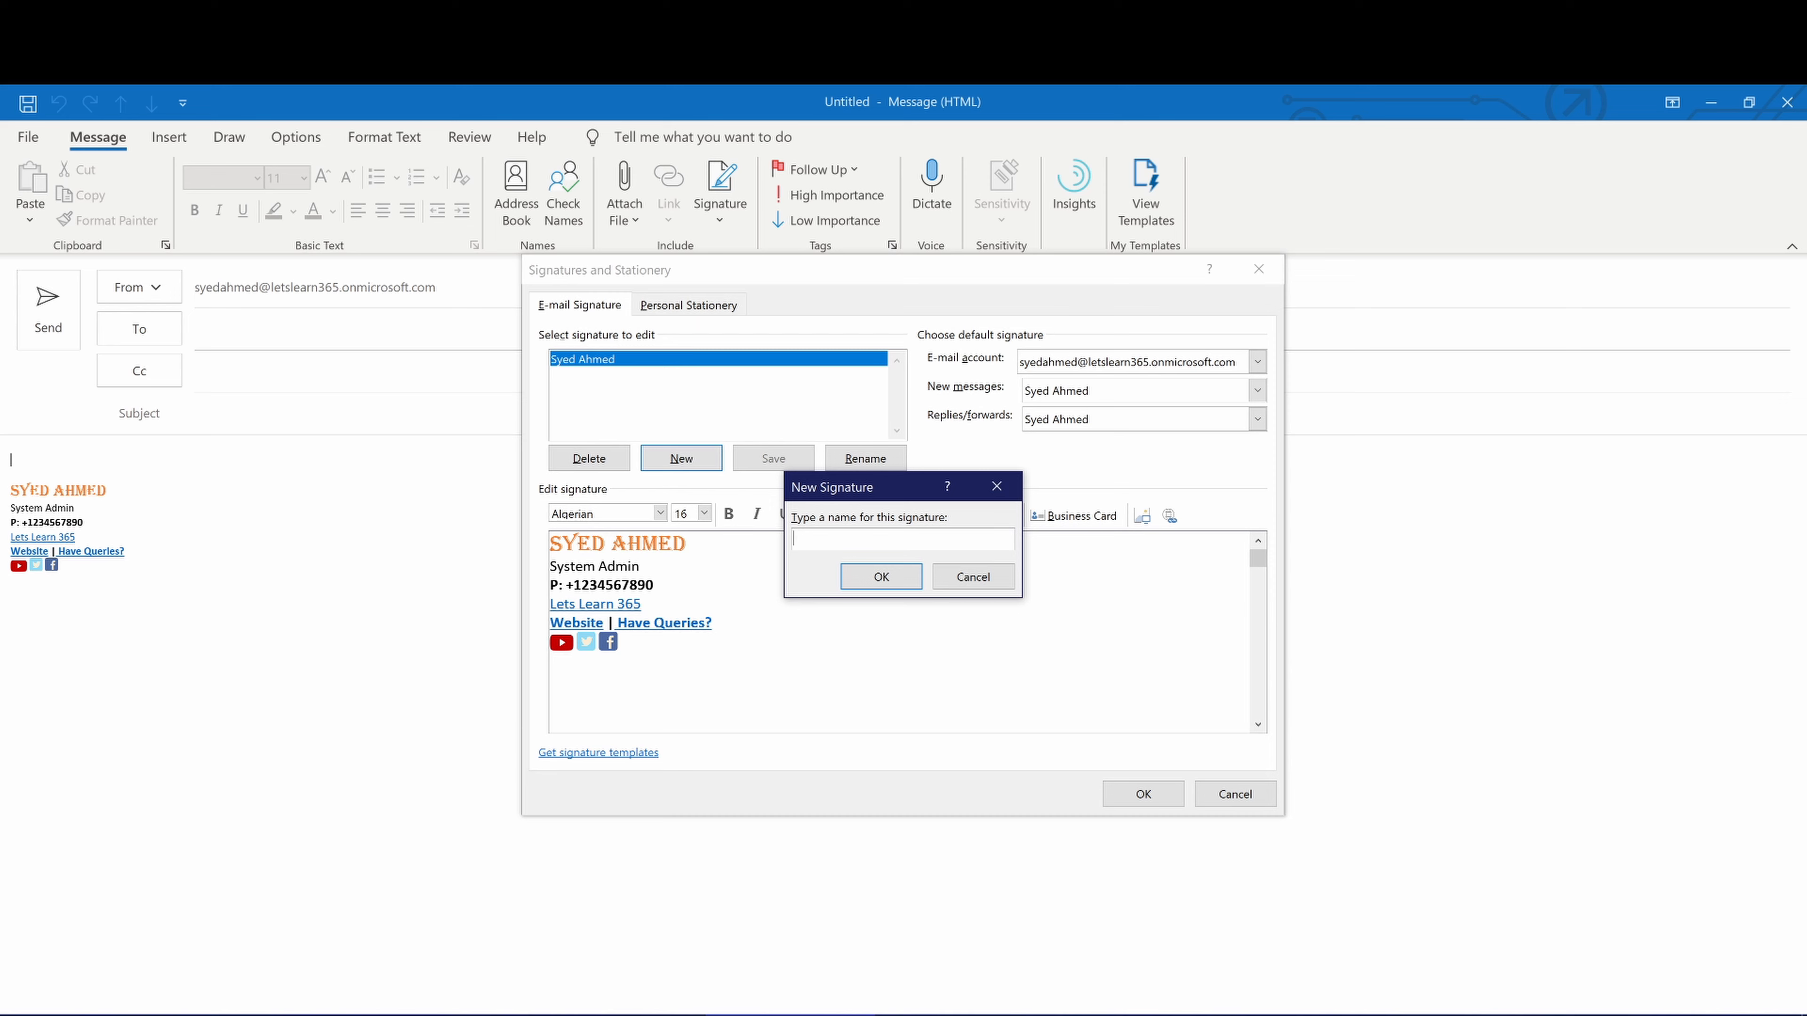
text(Personal)
click(905, 577)
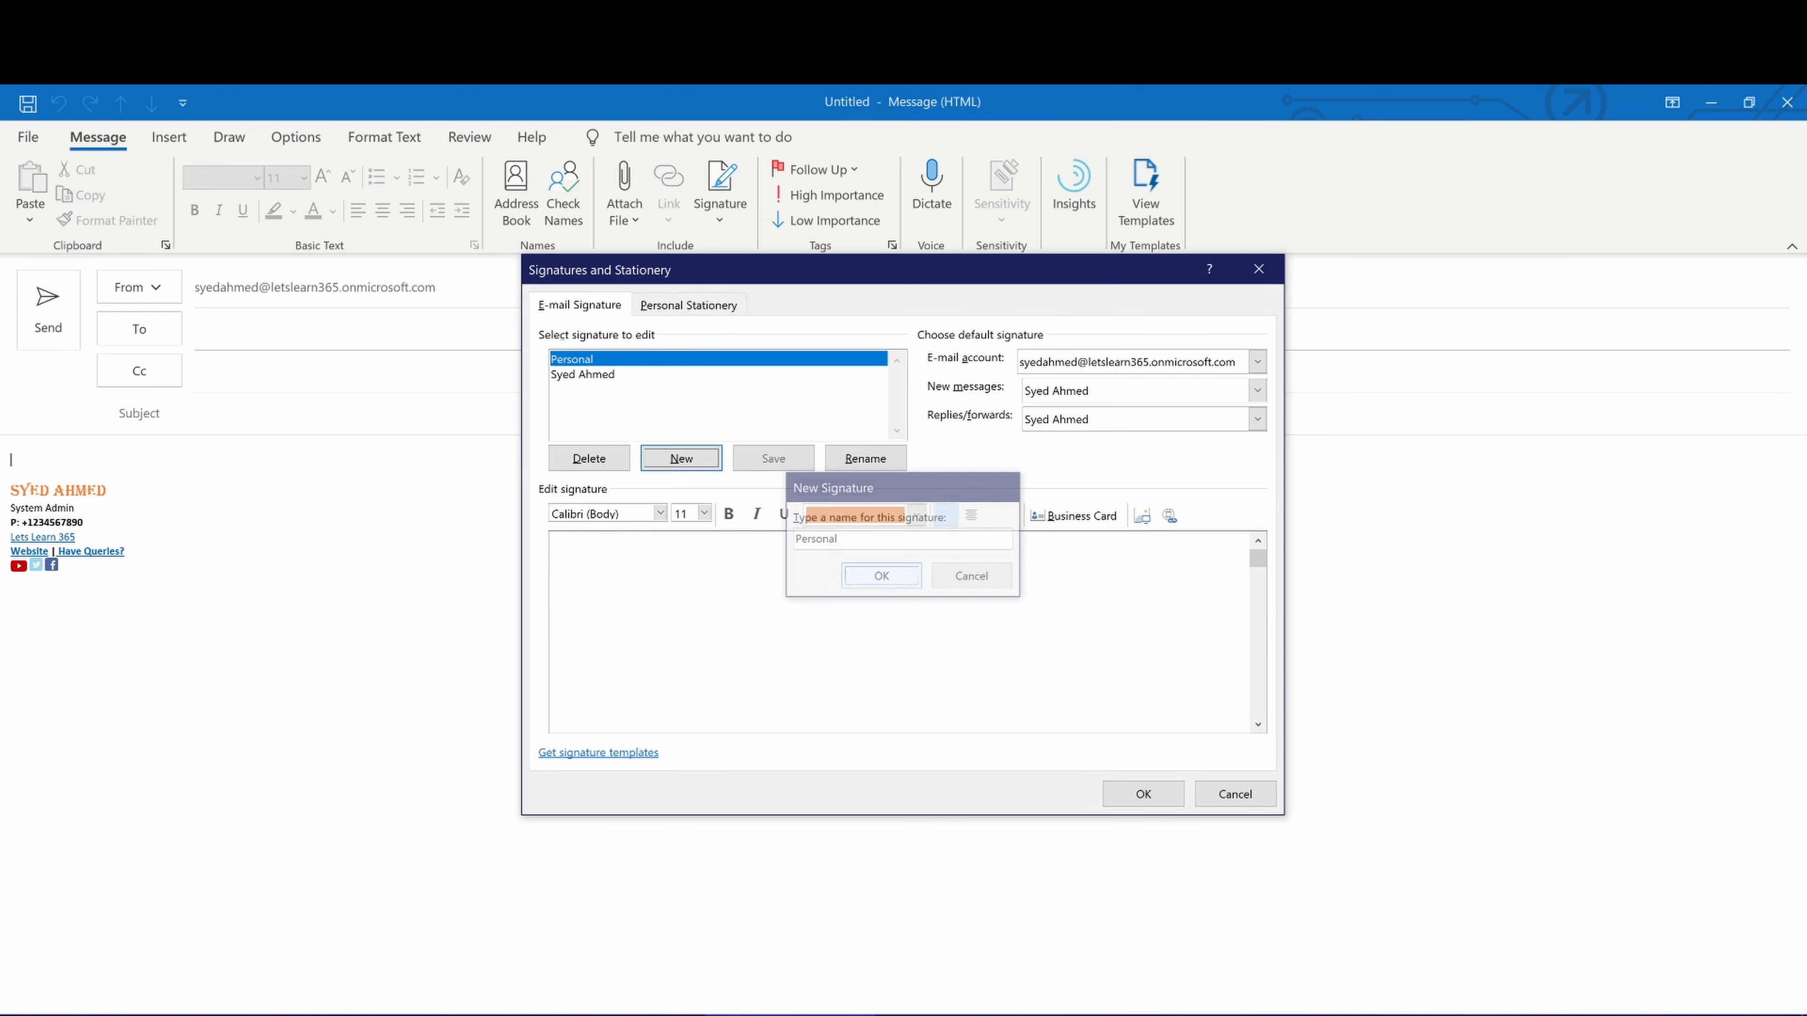
Write "Regards," in the Personal signature, followed by an empty line and the sender's full name
text(Regards,)
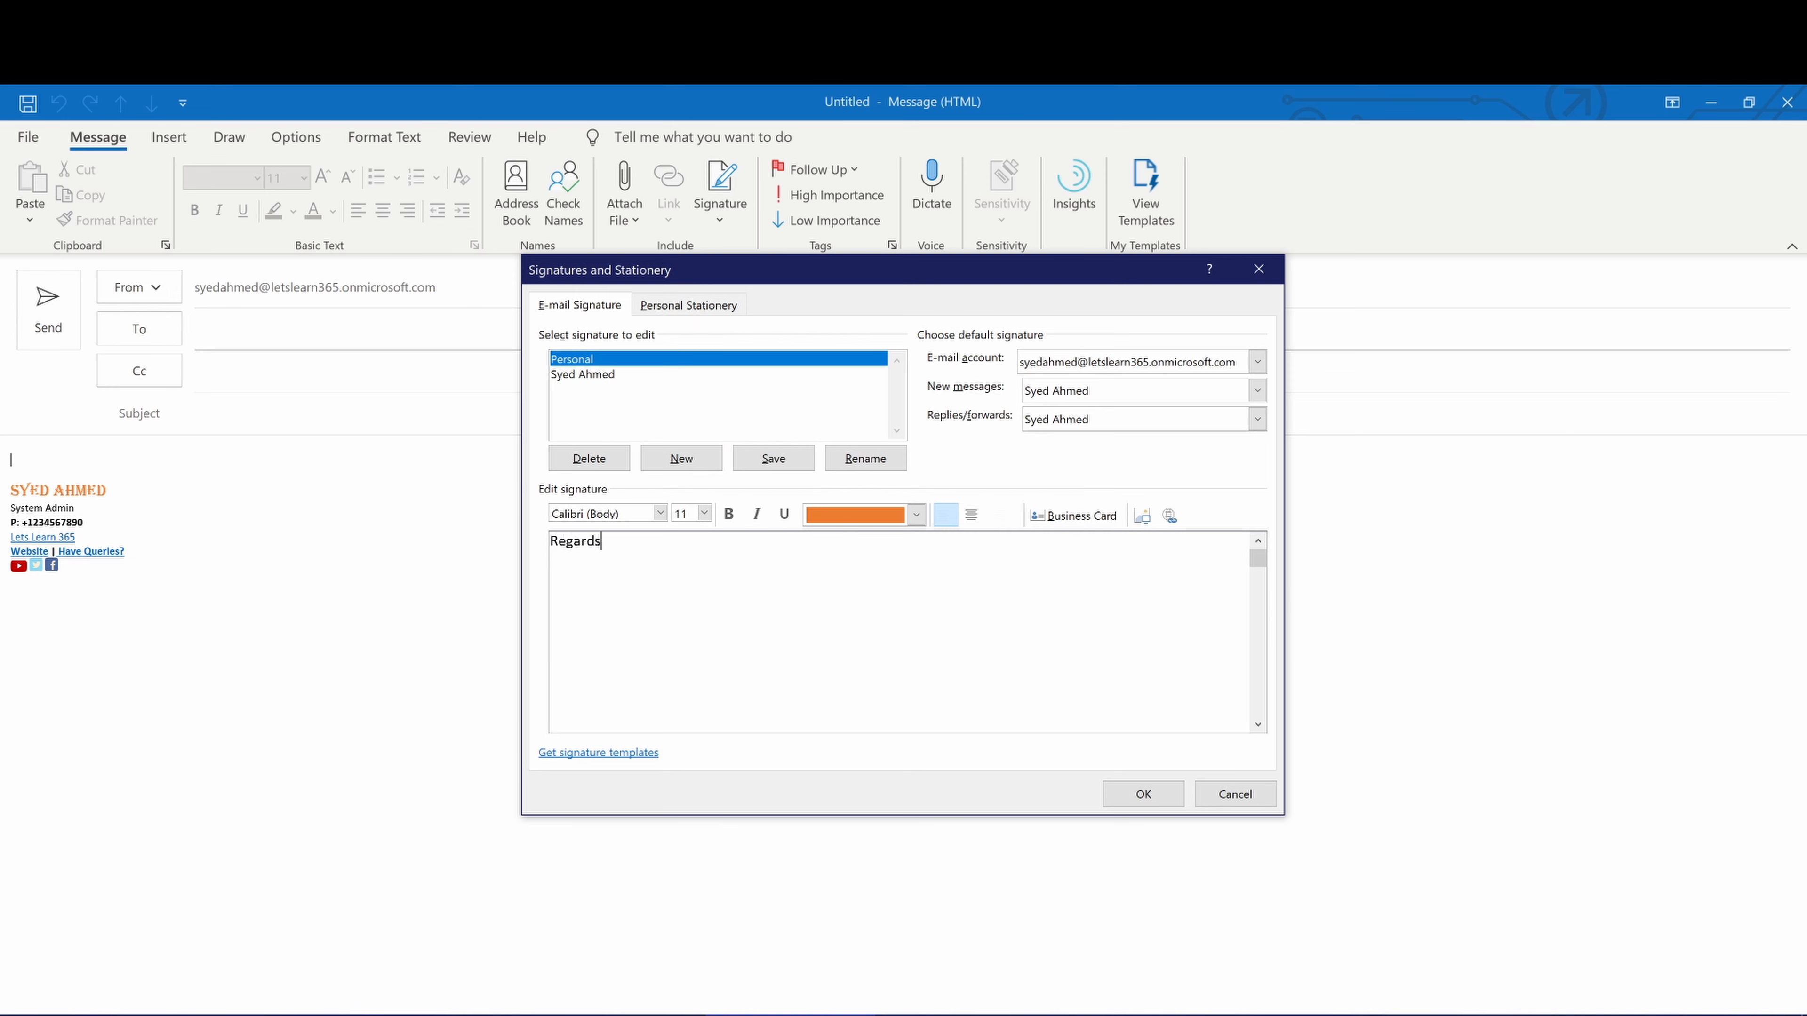
key(Return)
key(Return)
text(Syed Ahmed)
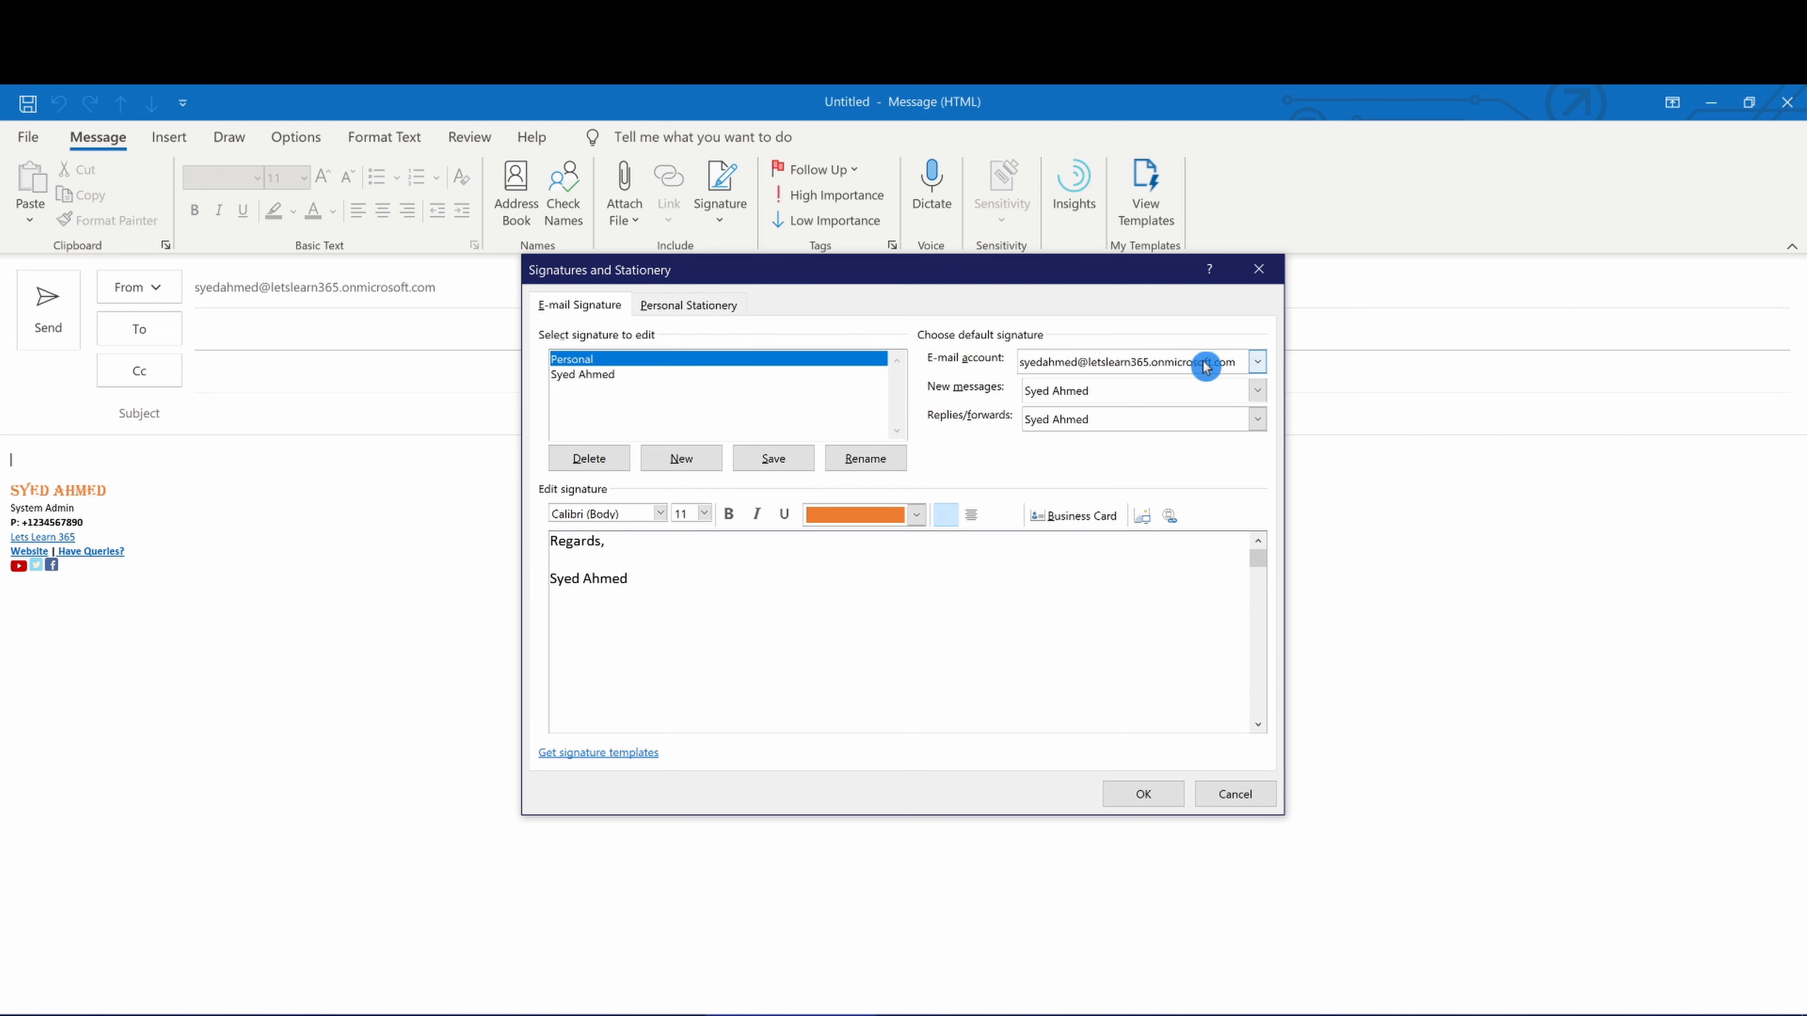
Make Personal the default signature of the Gmail account for new messages and replies/forwards, and save the signature settings
click(1167, 360)
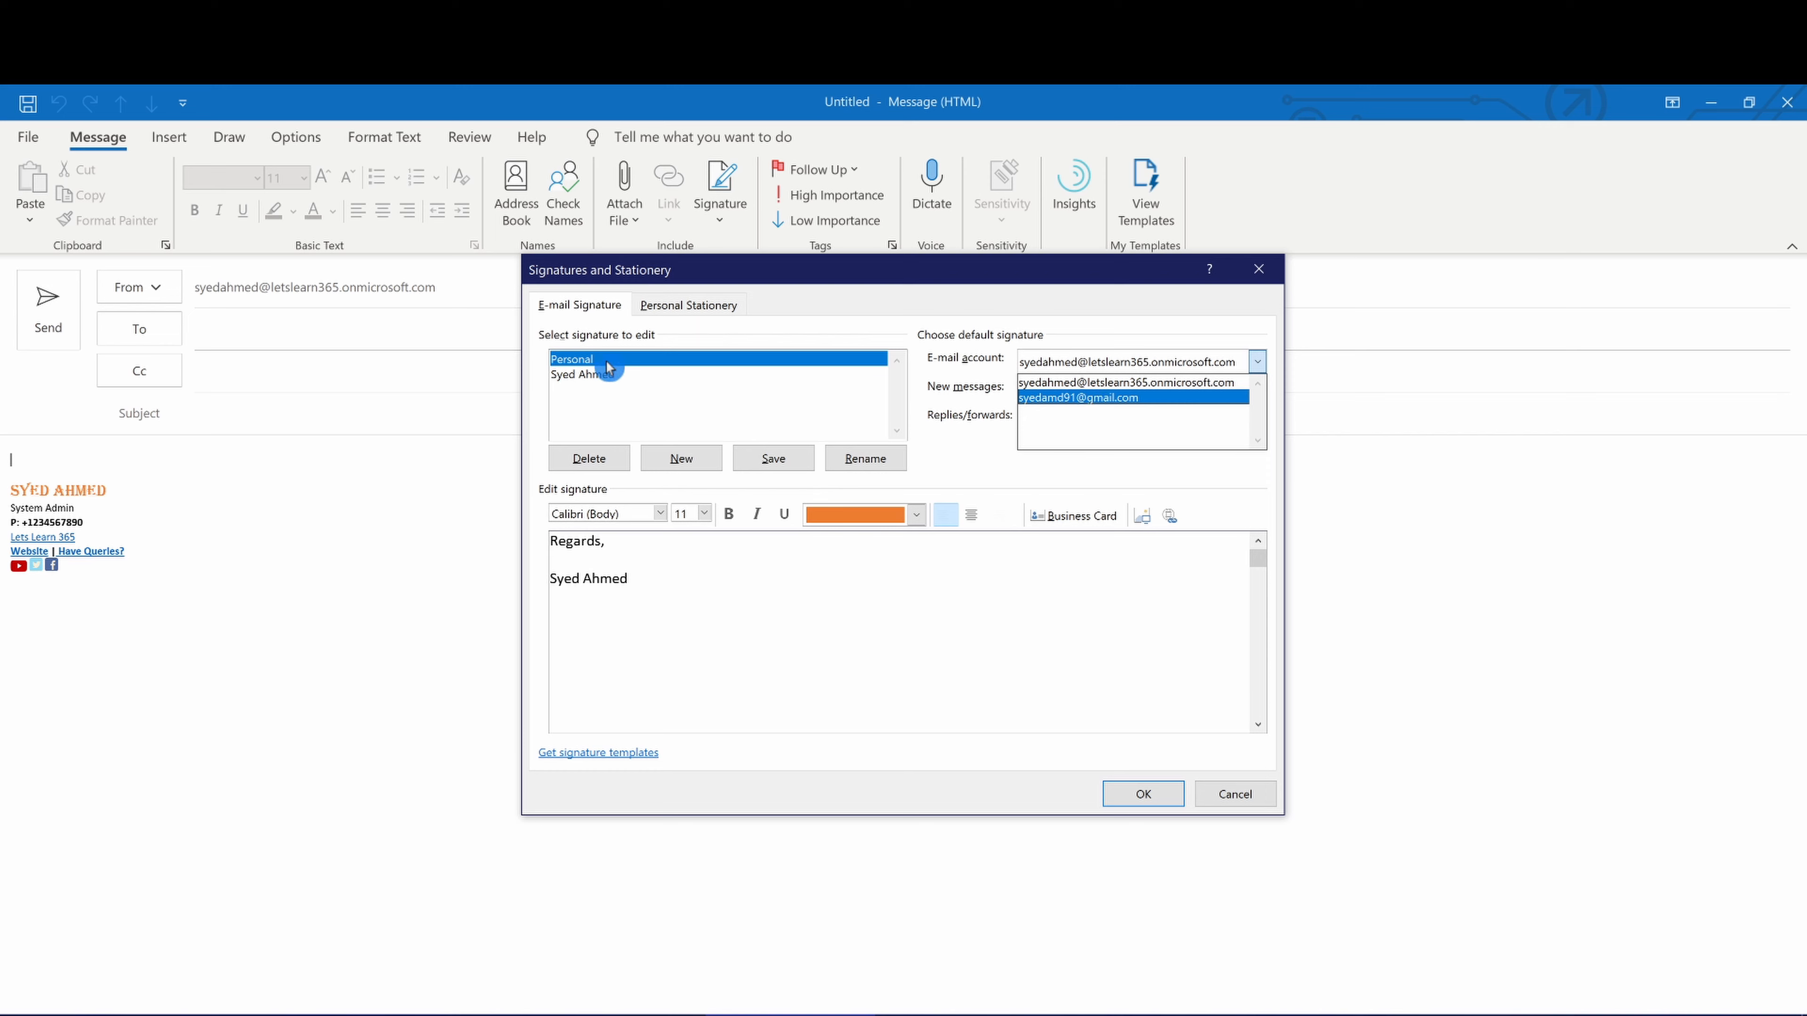
click(1103, 399)
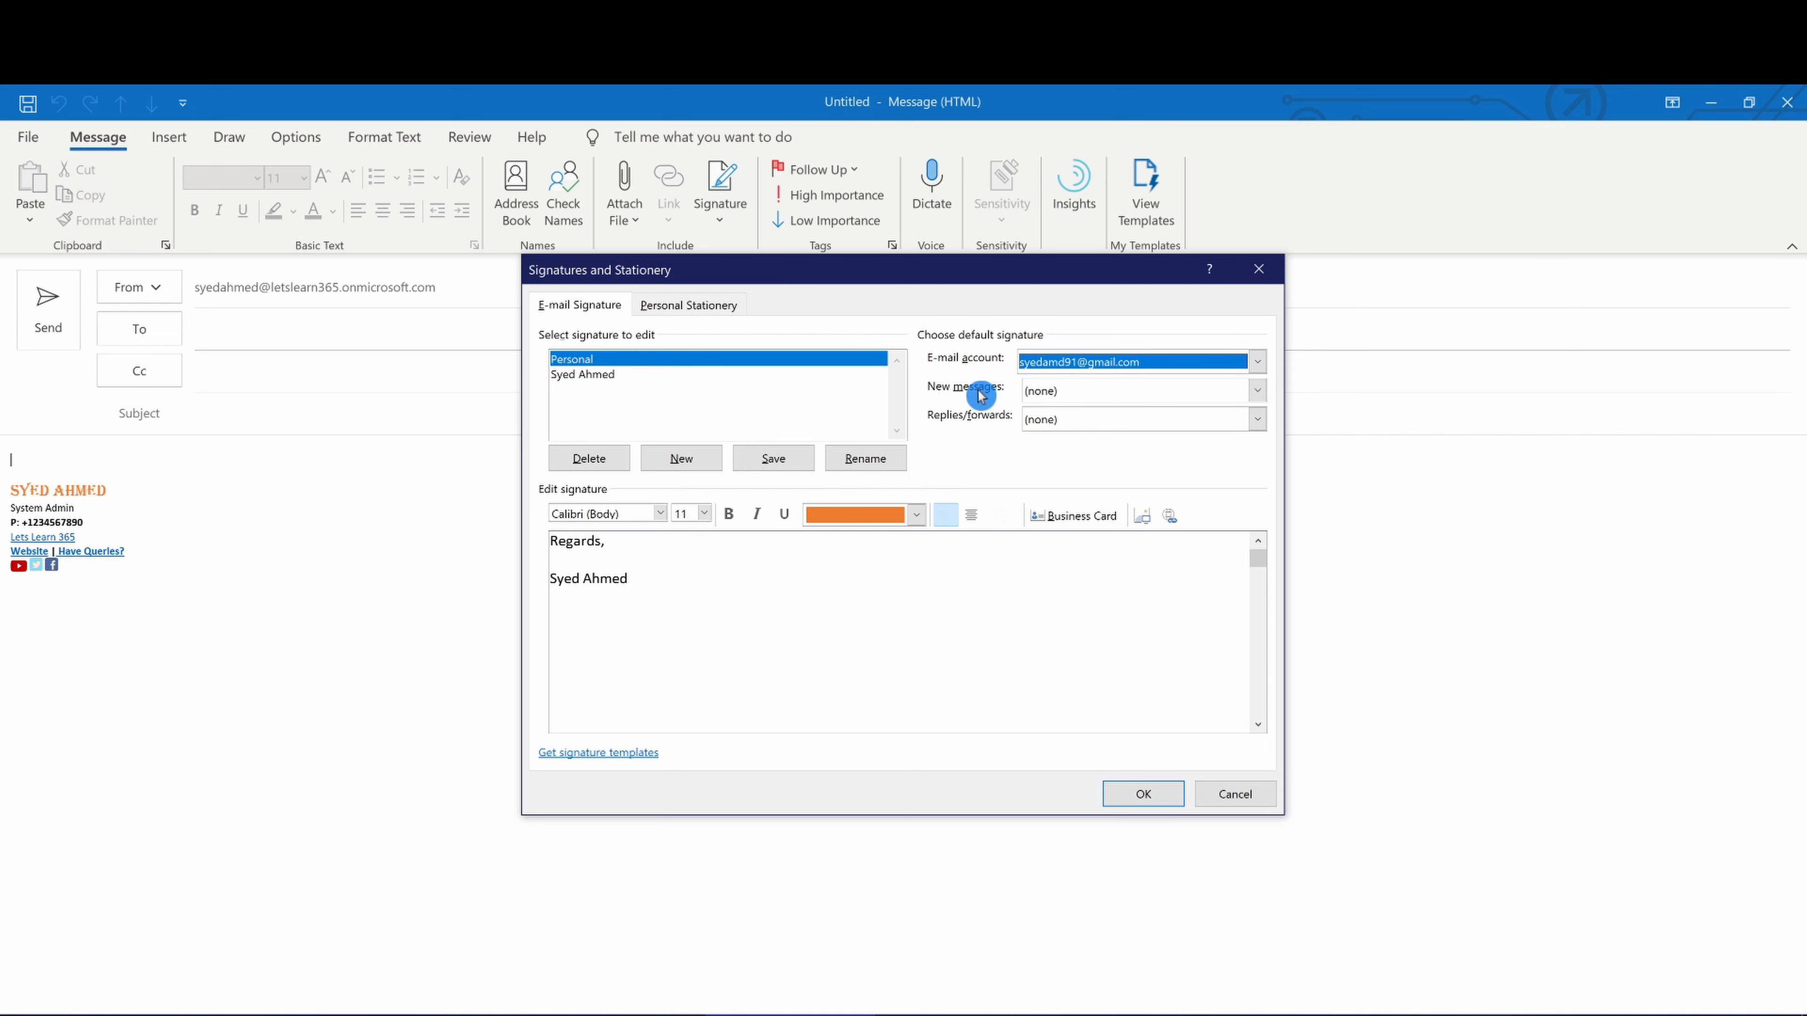
click(1074, 392)
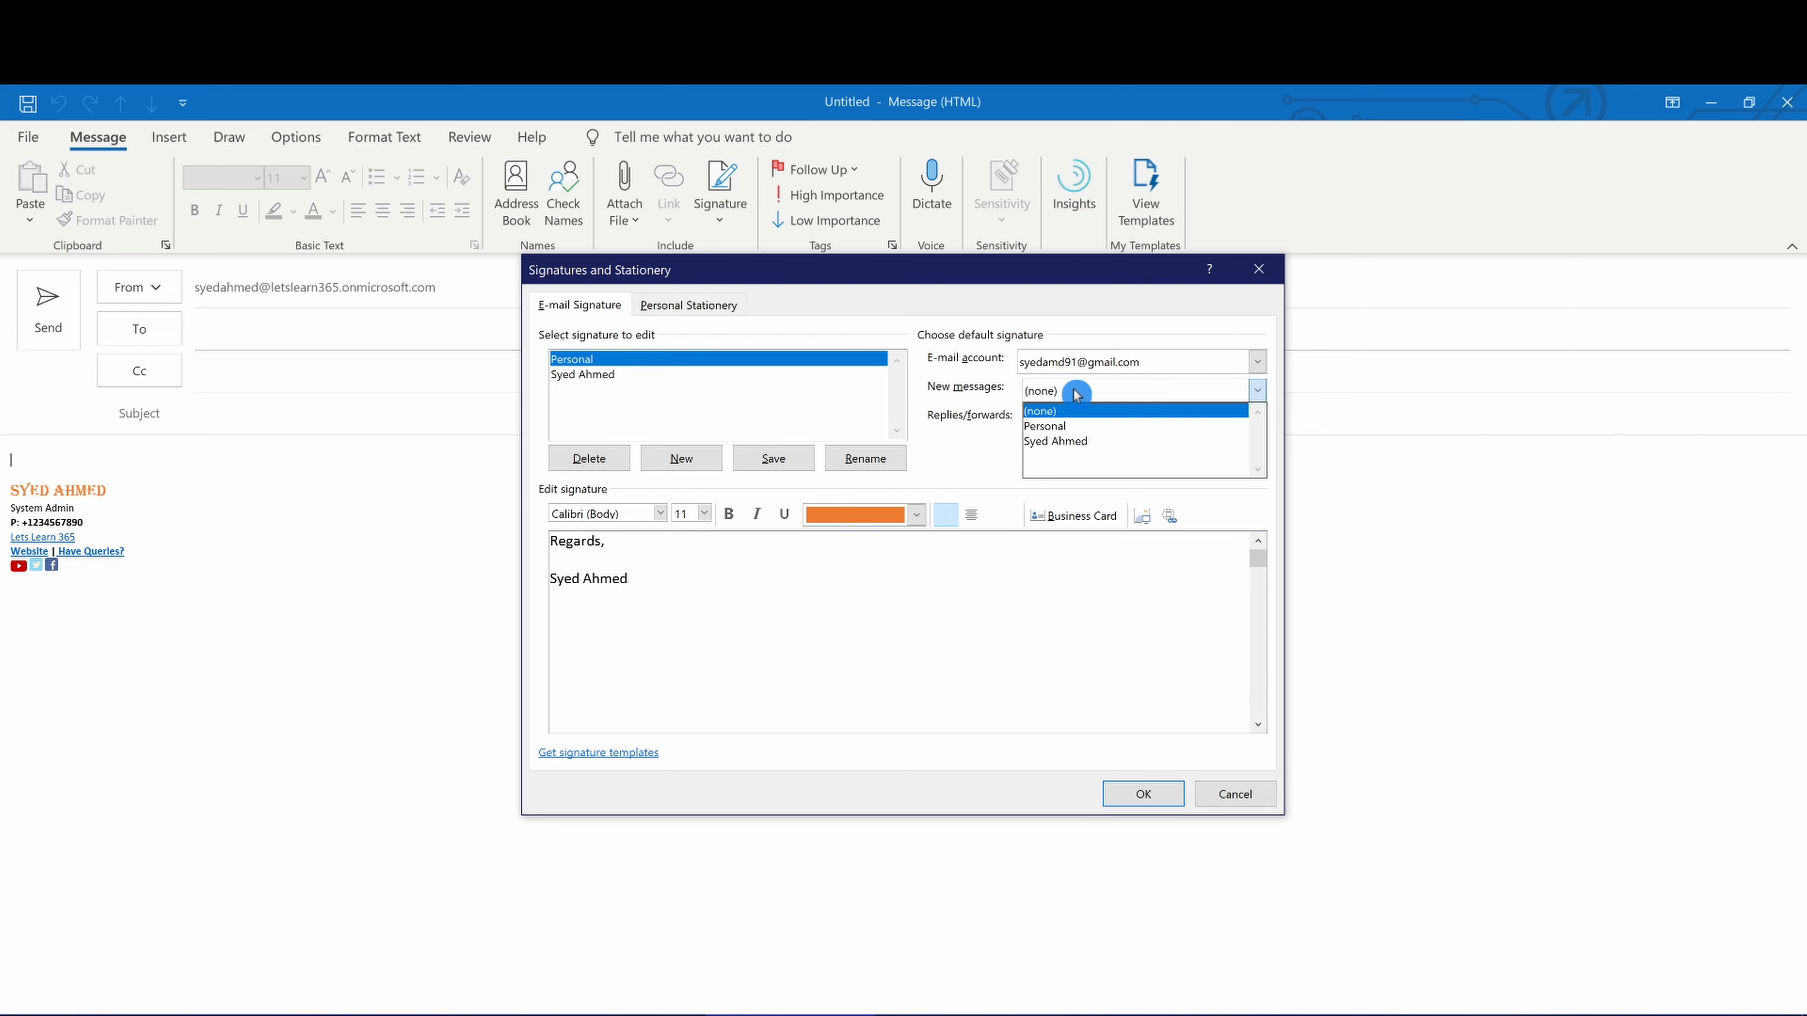
click(1074, 427)
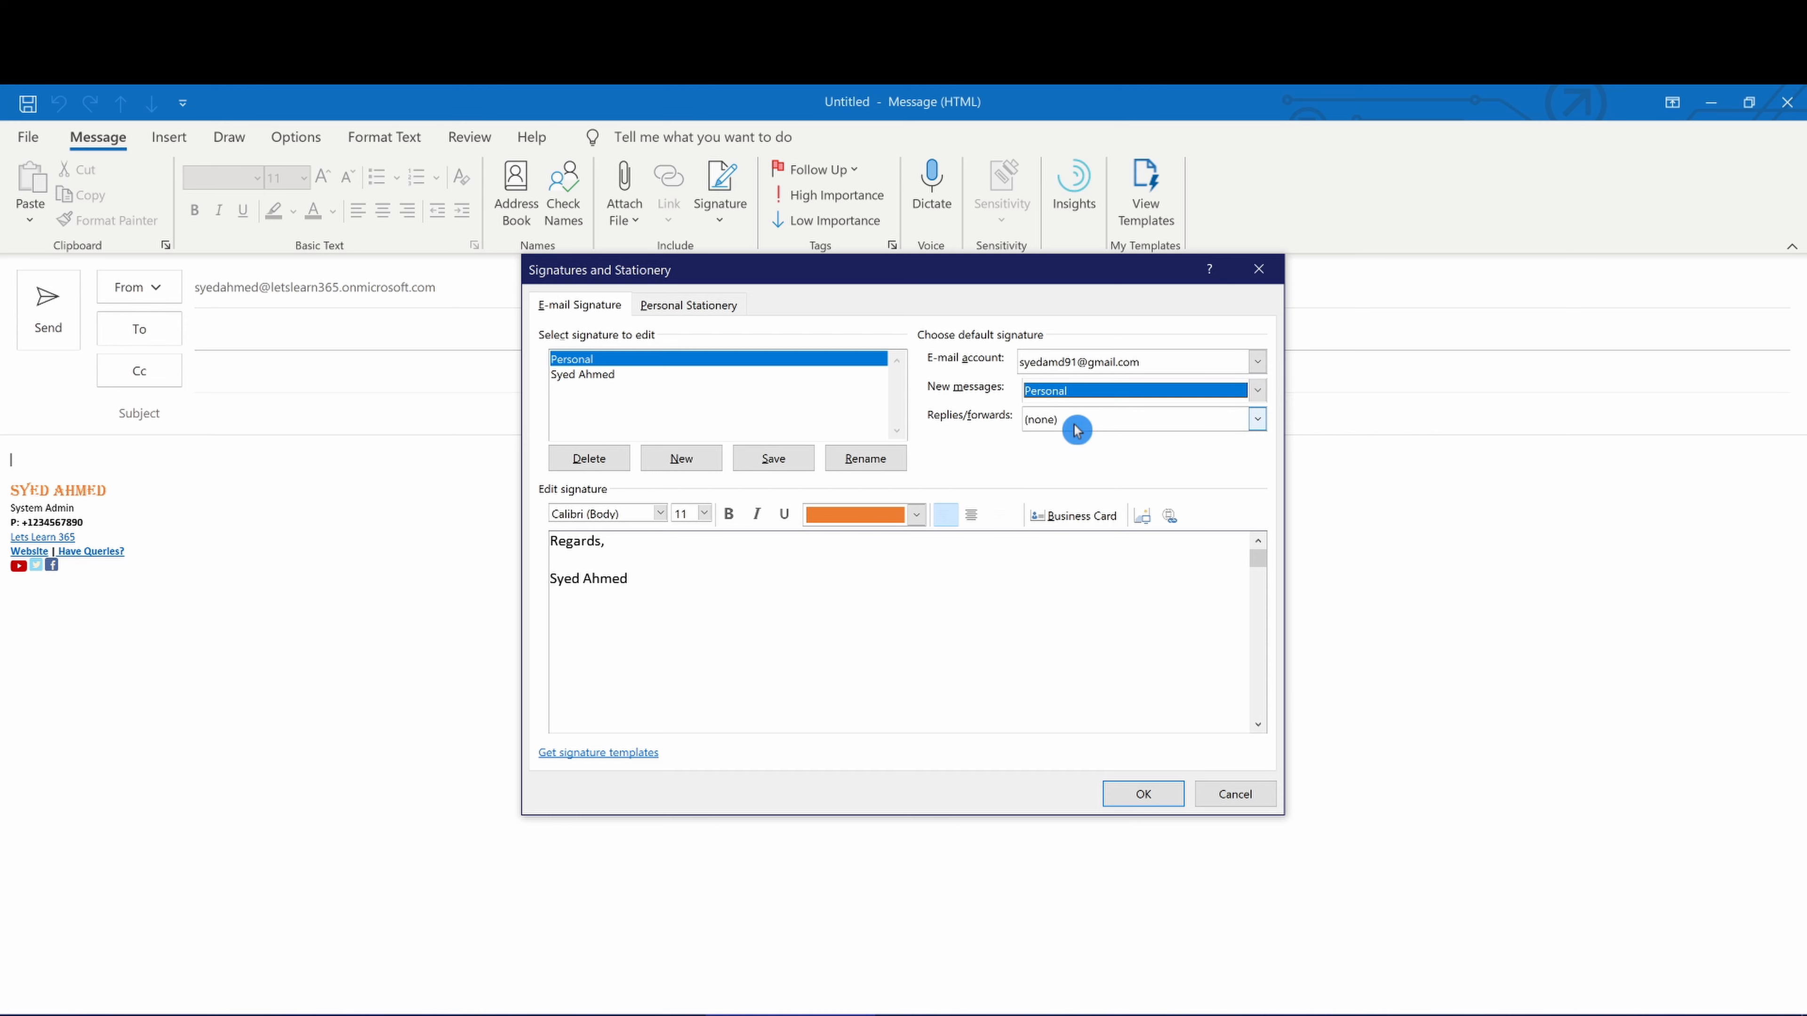
click(1112, 420)
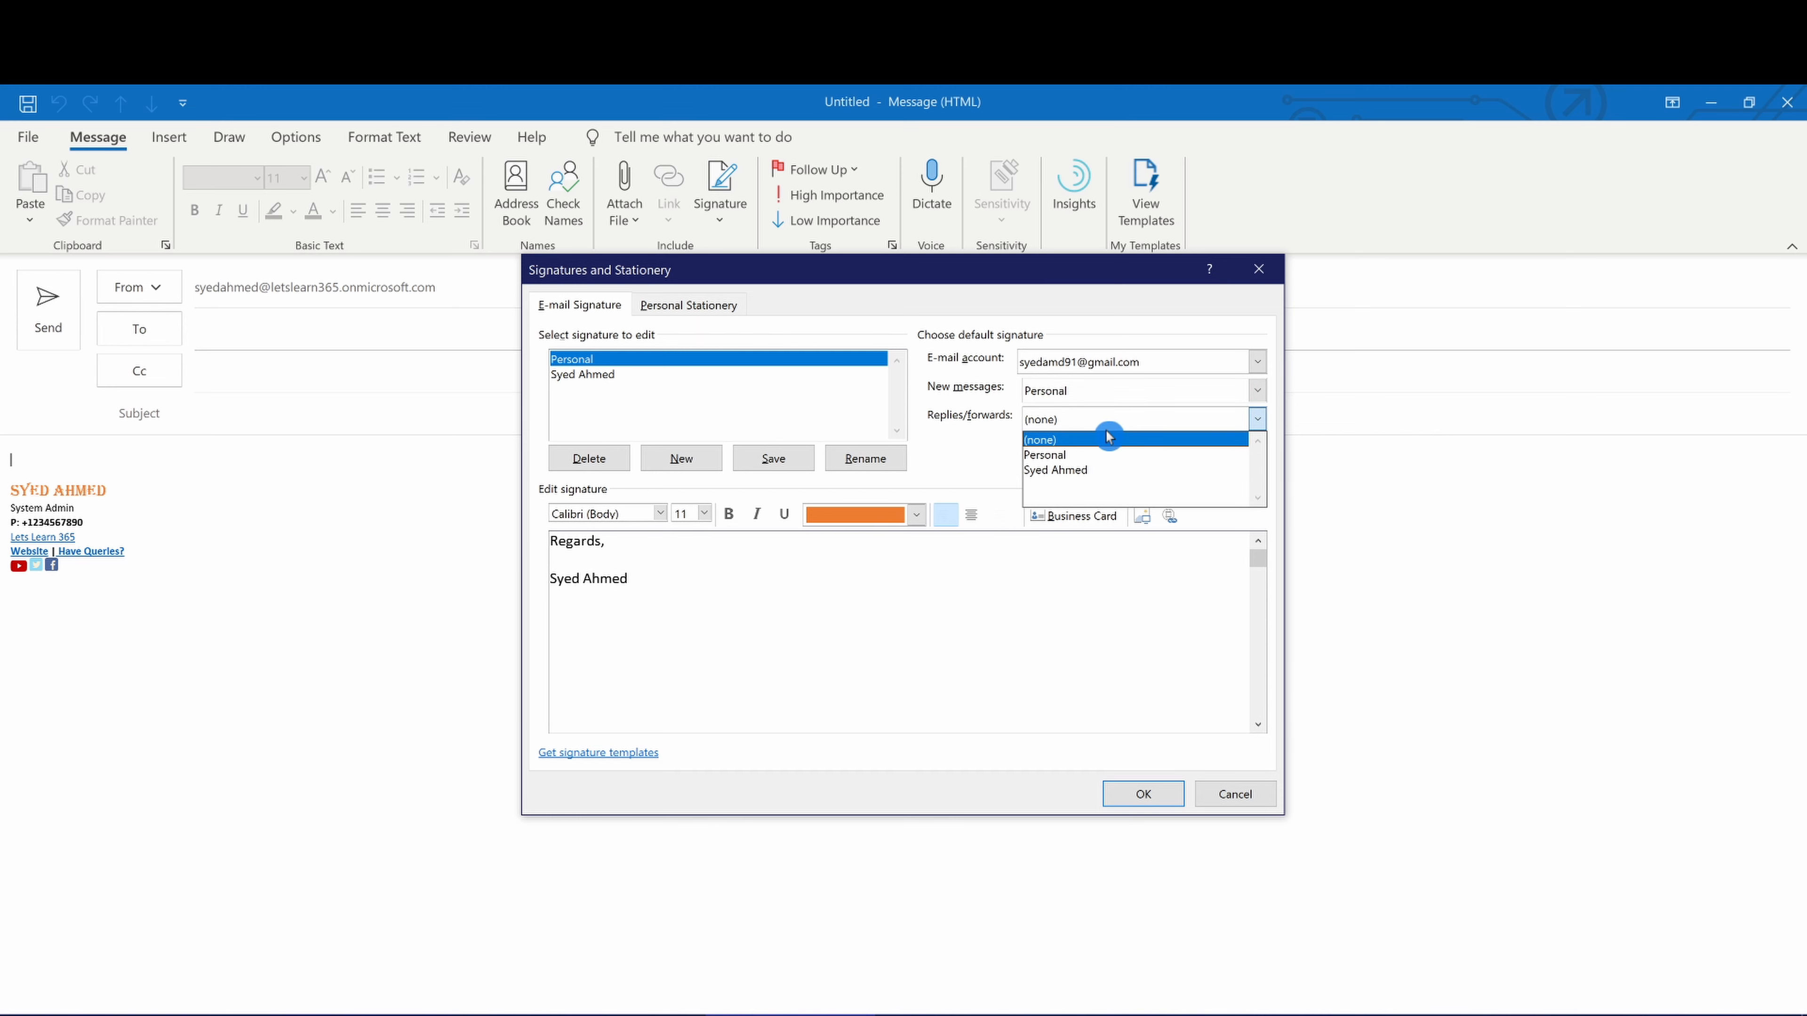
click(1081, 457)
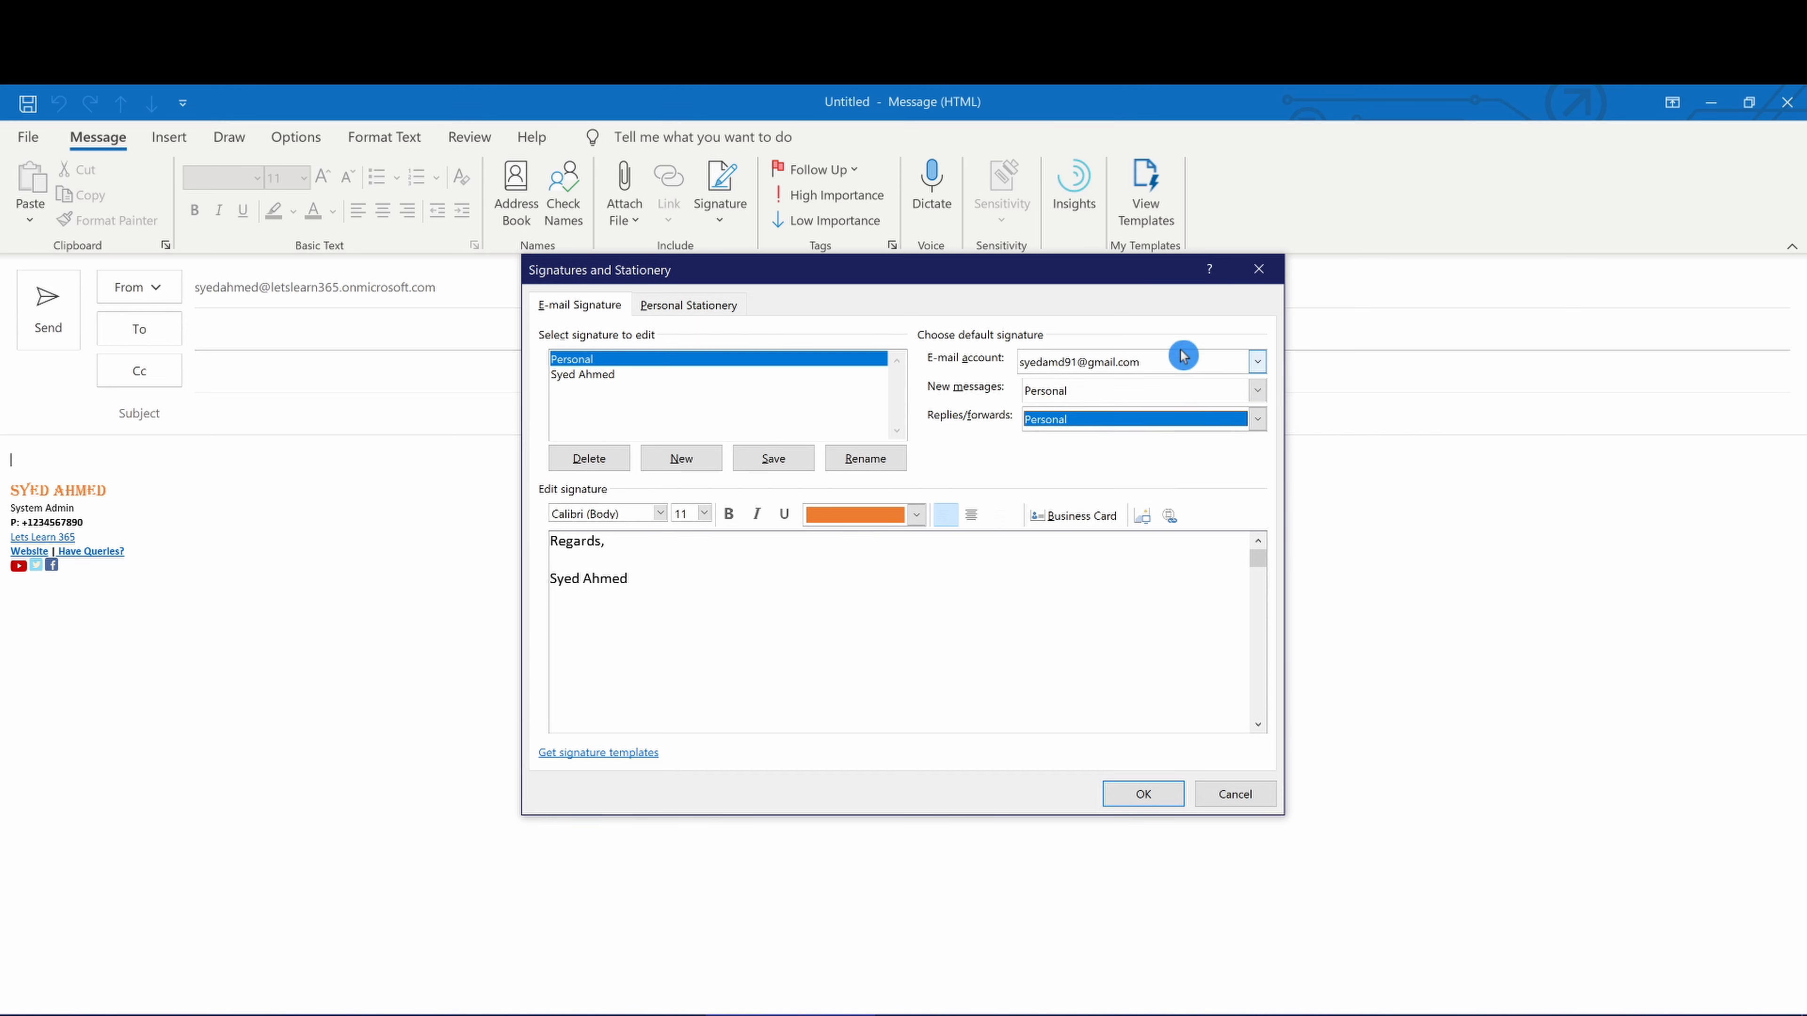
click(1143, 795)
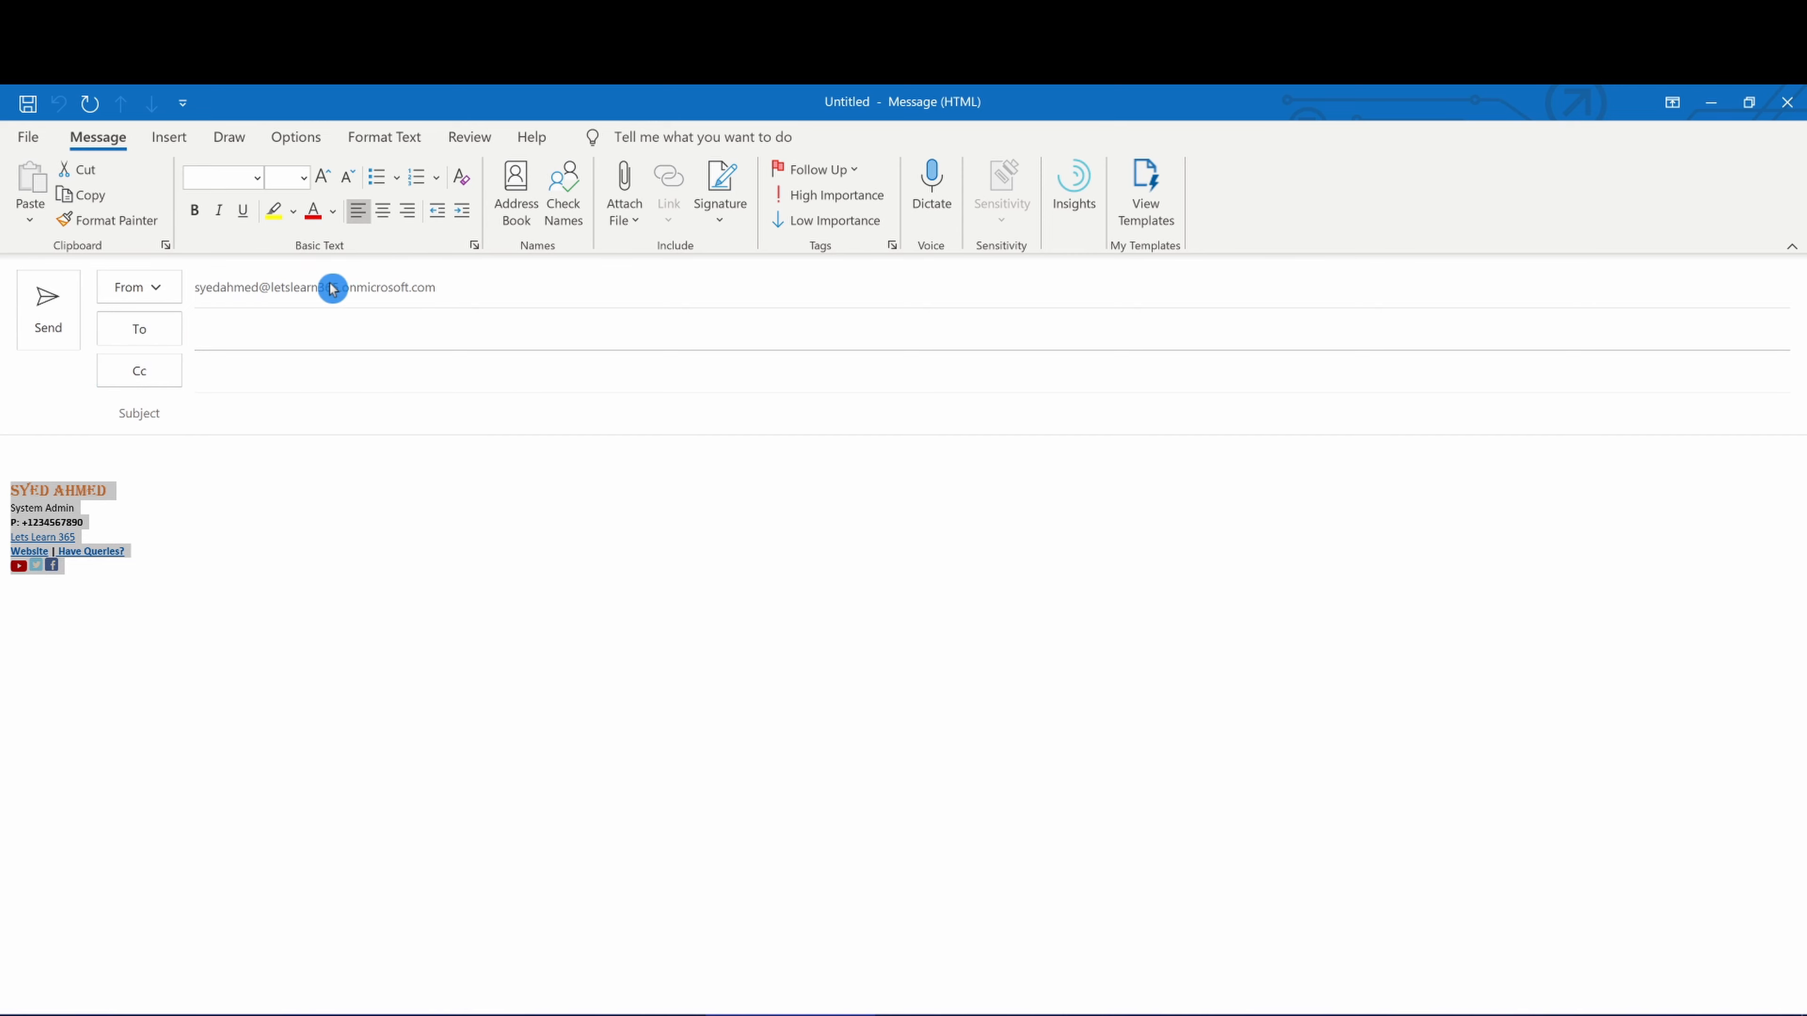
Switch the message's sender to the Gmail account and back to the work account, checking the signature inserted for each
click(143, 577)
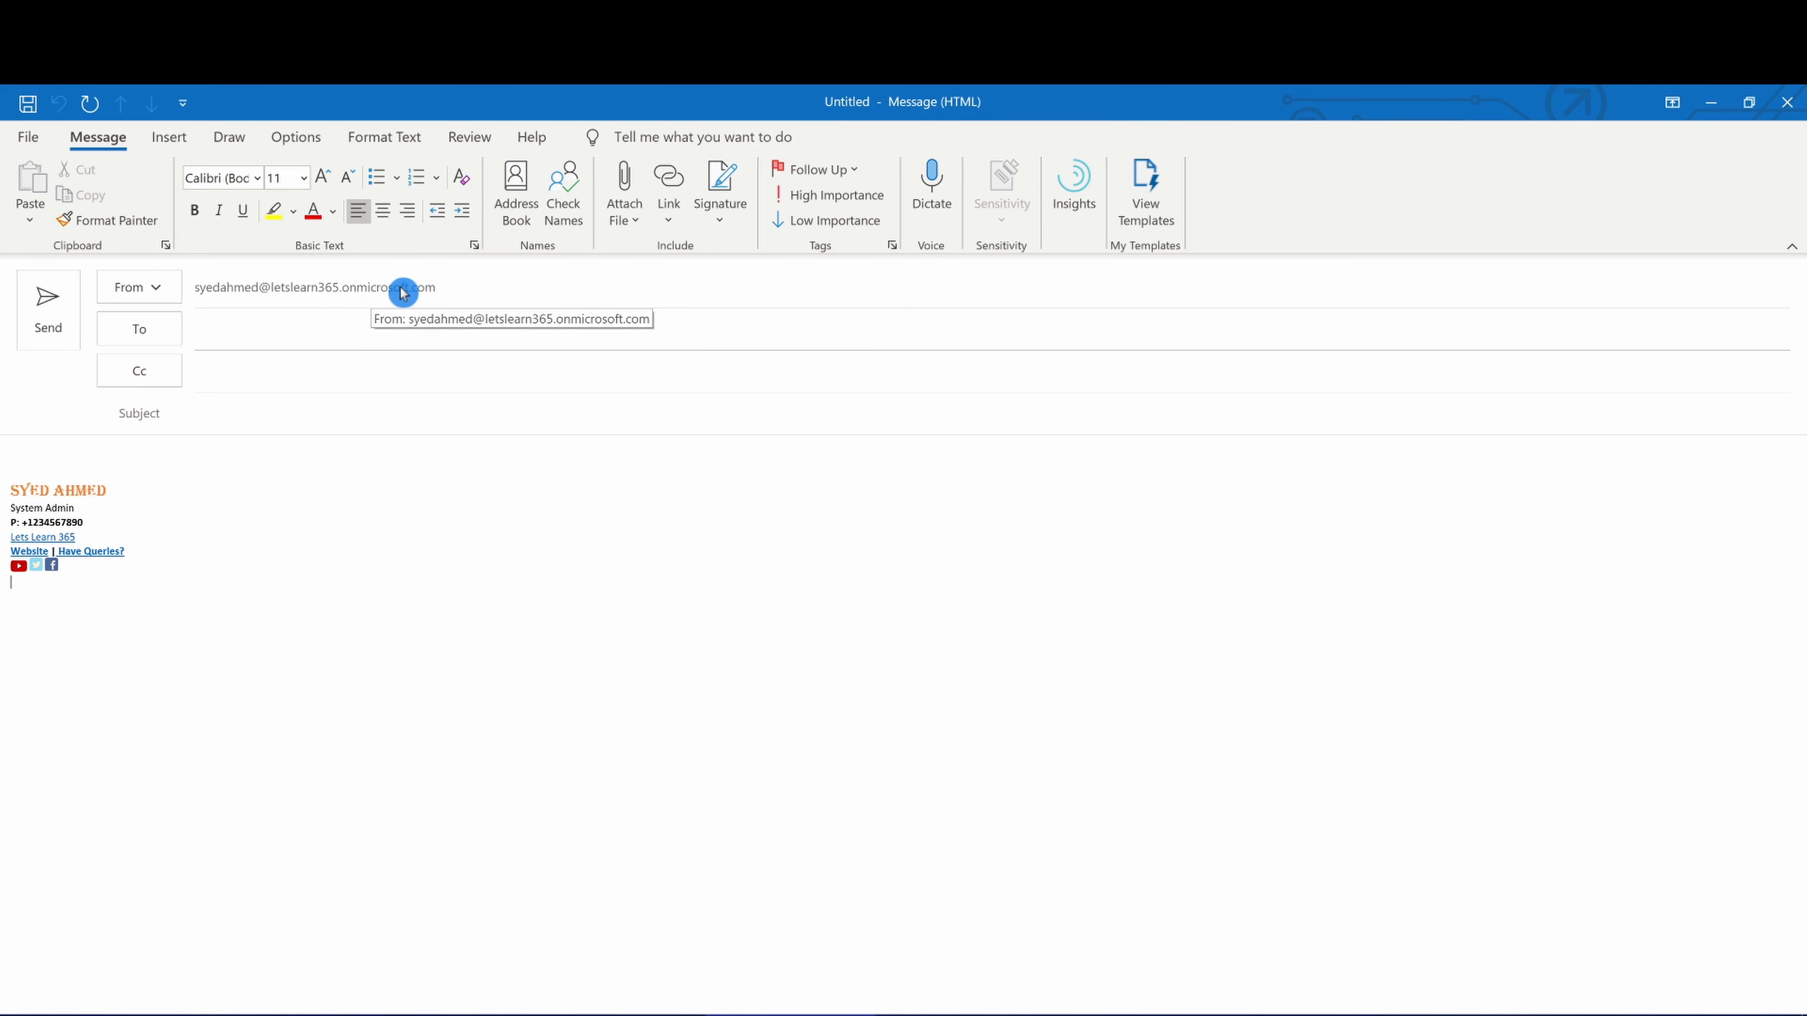
click(144, 287)
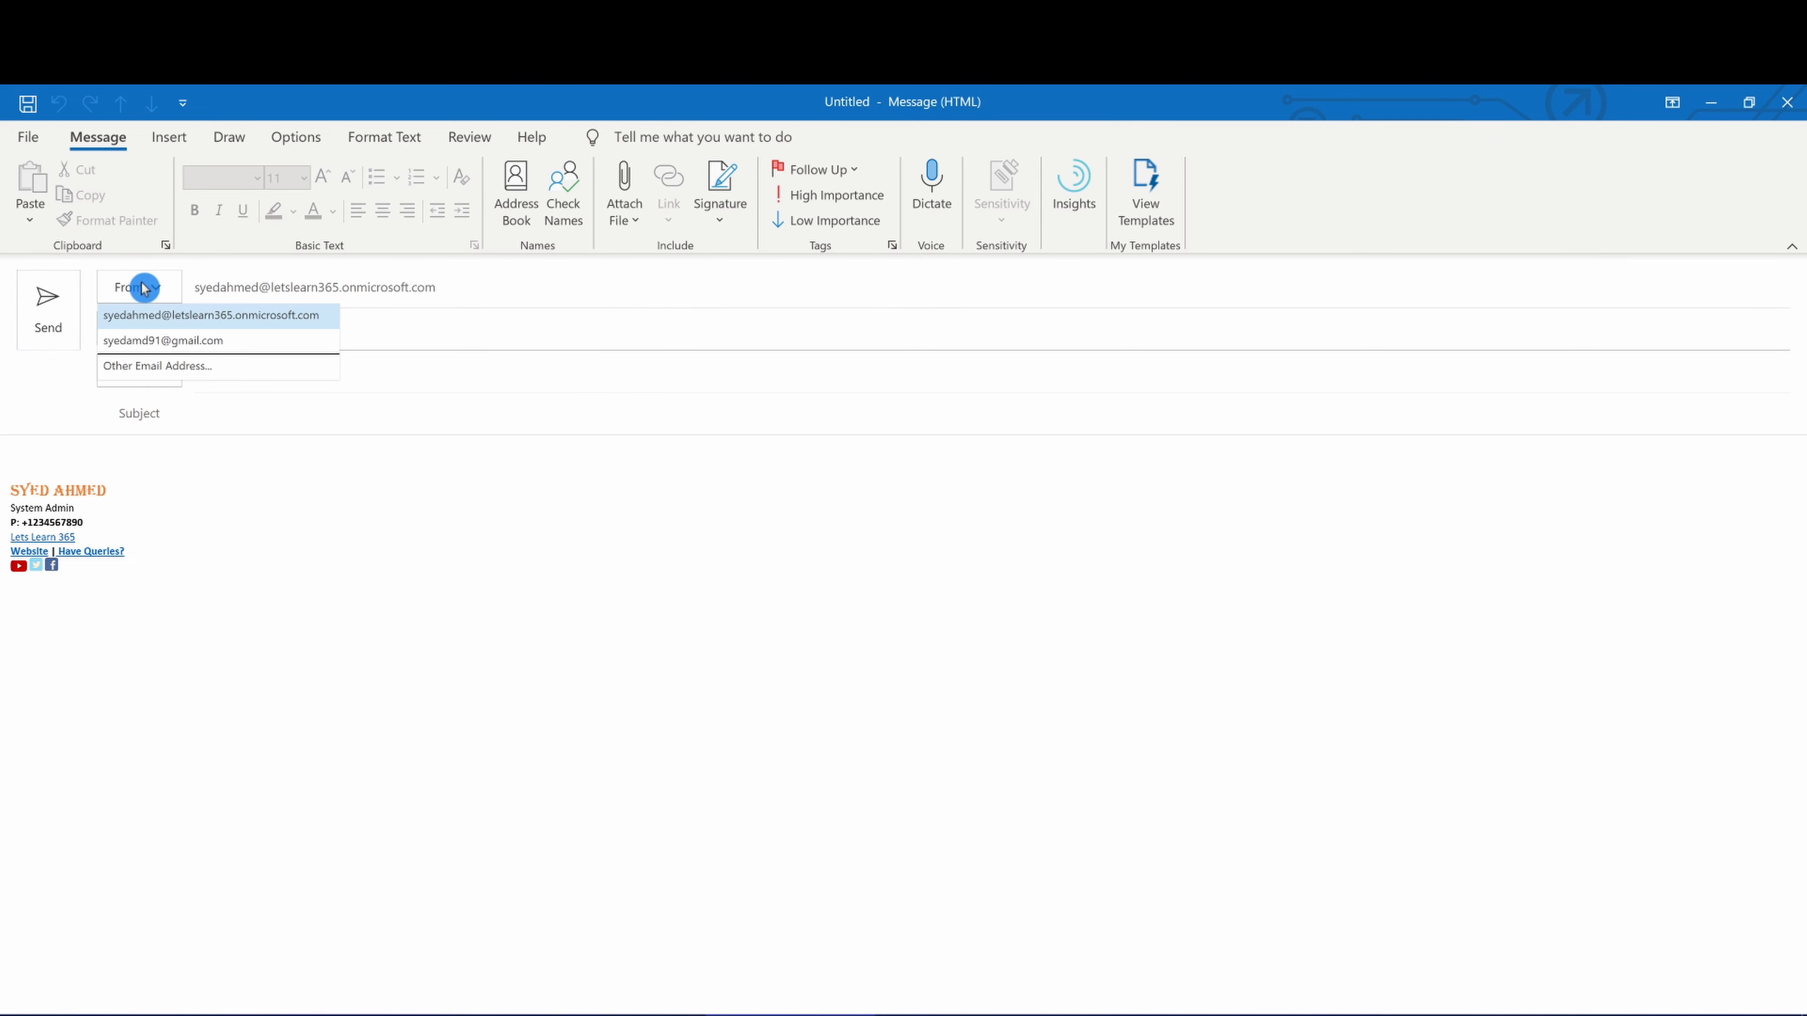
click(150, 341)
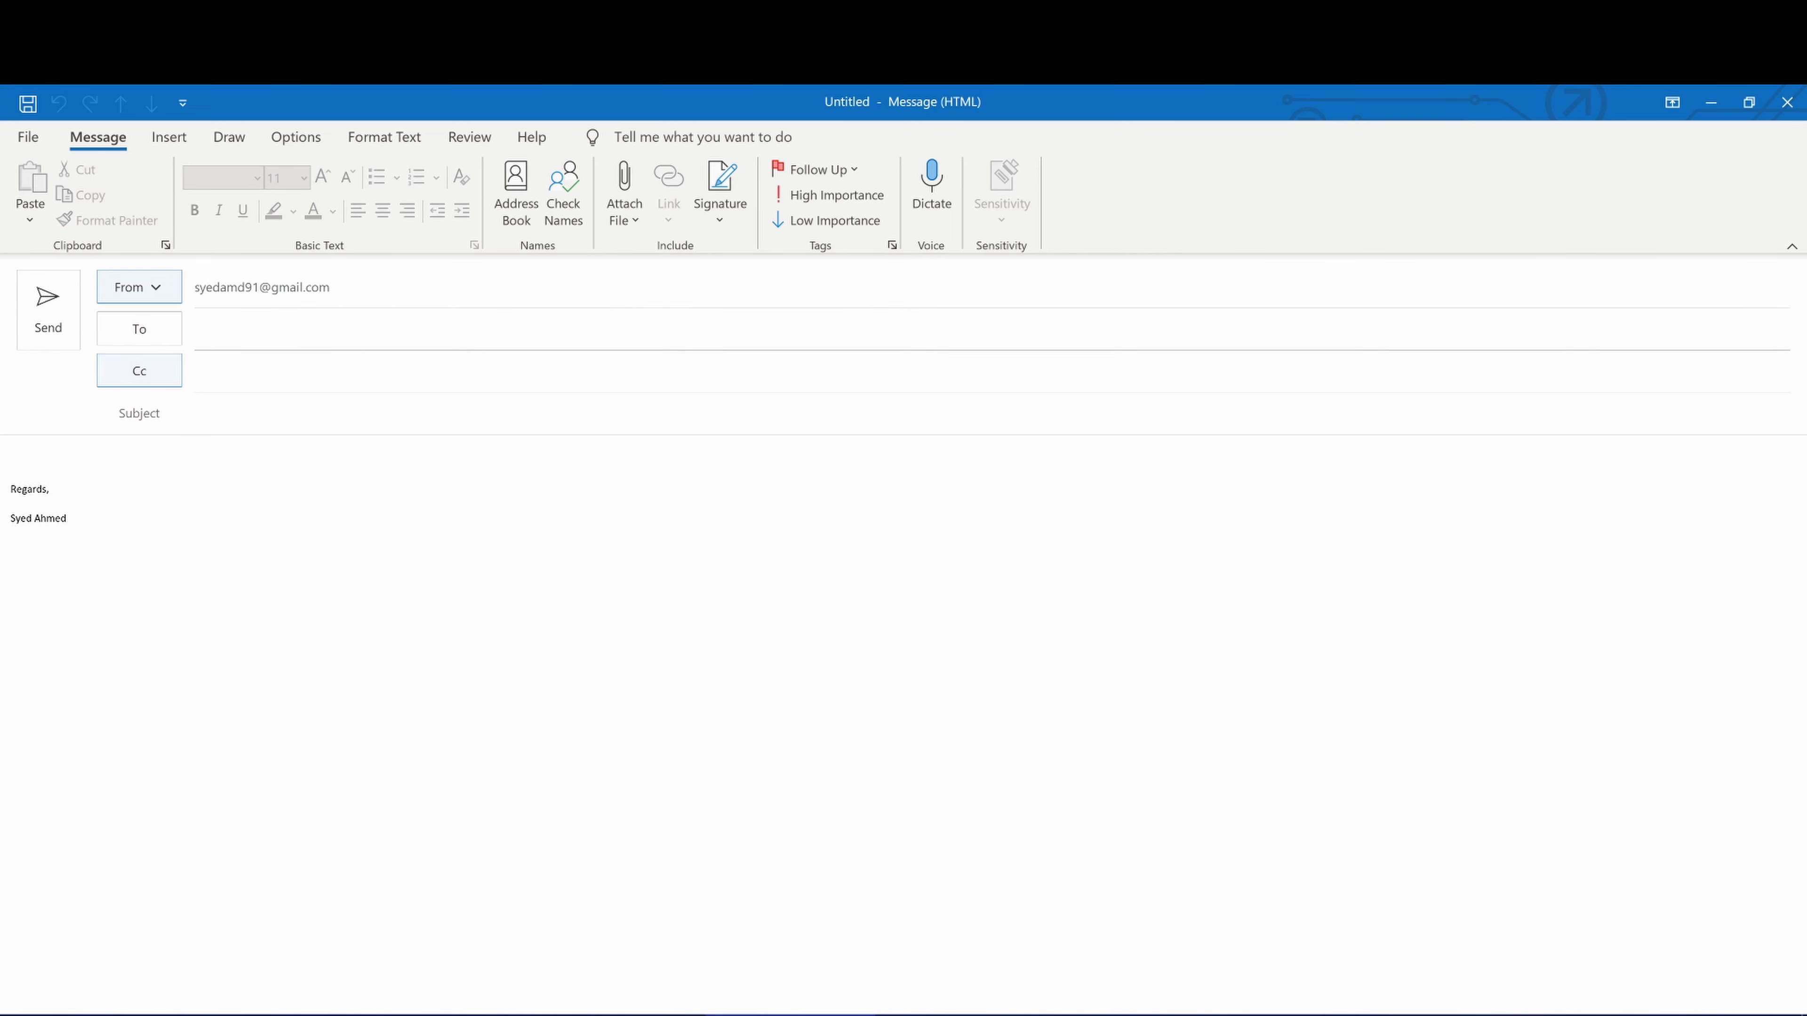
drag(99, 523, 86, 463)
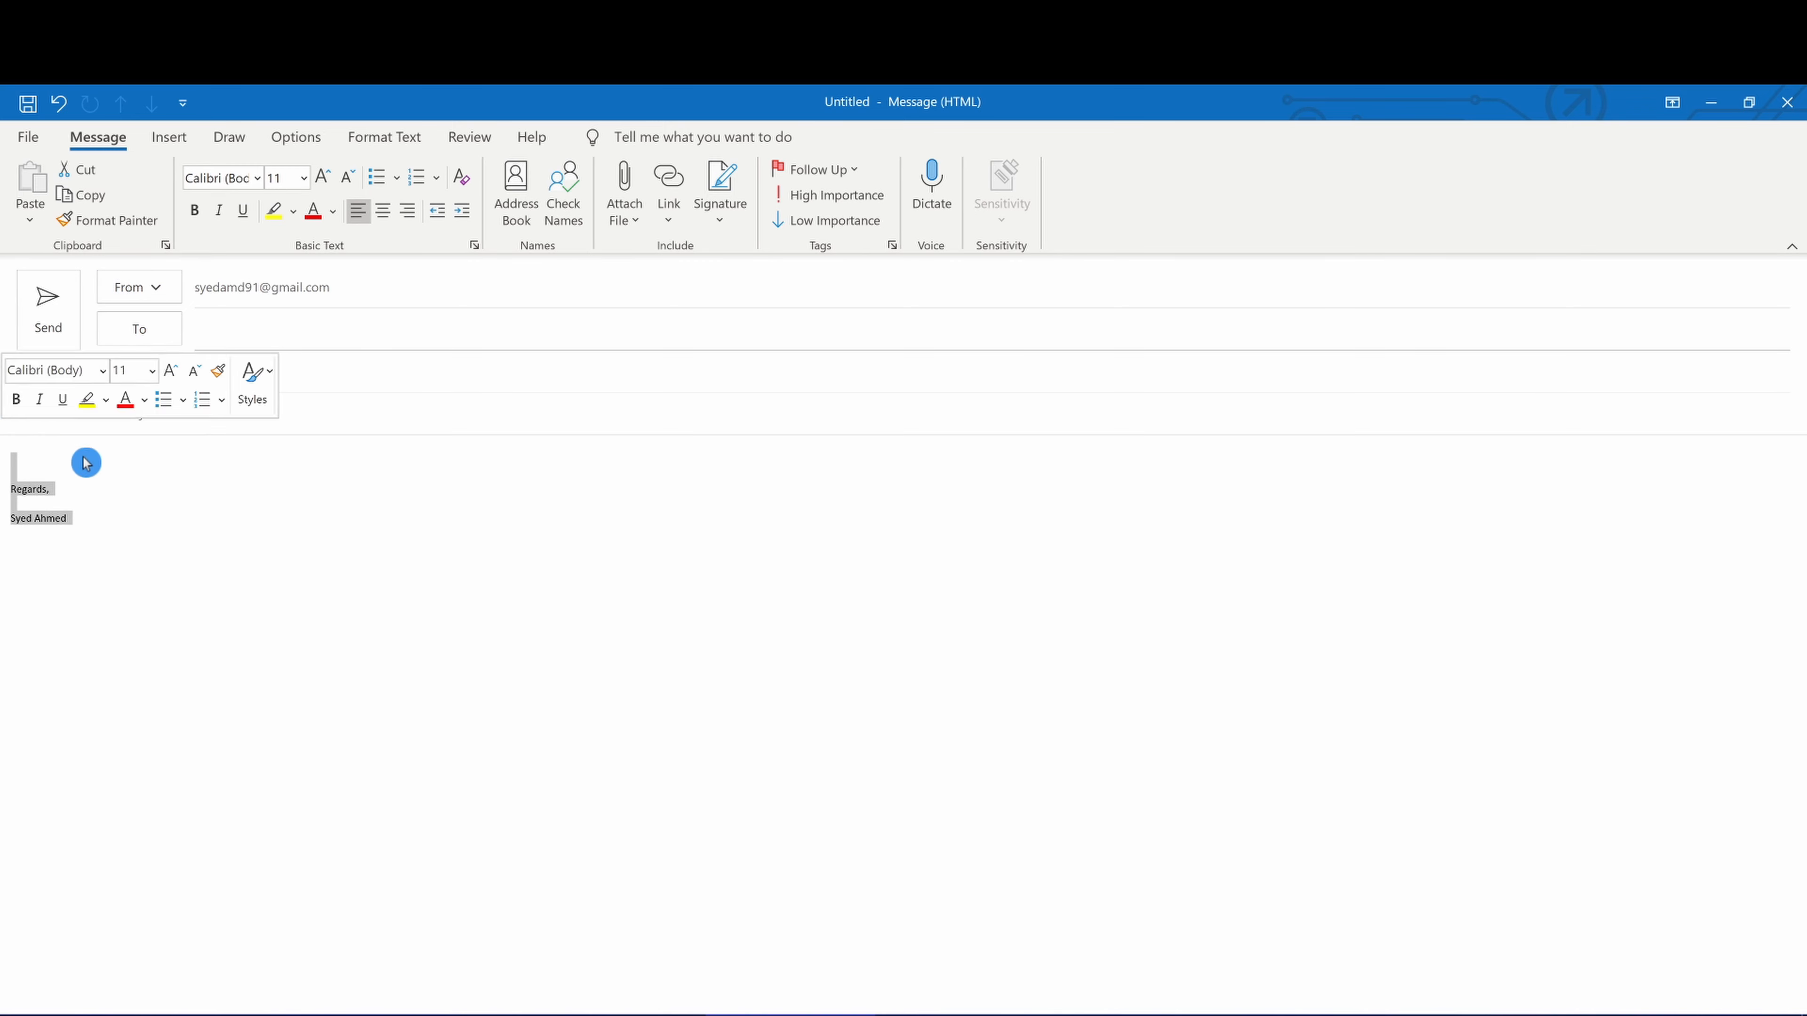
click(269, 526)
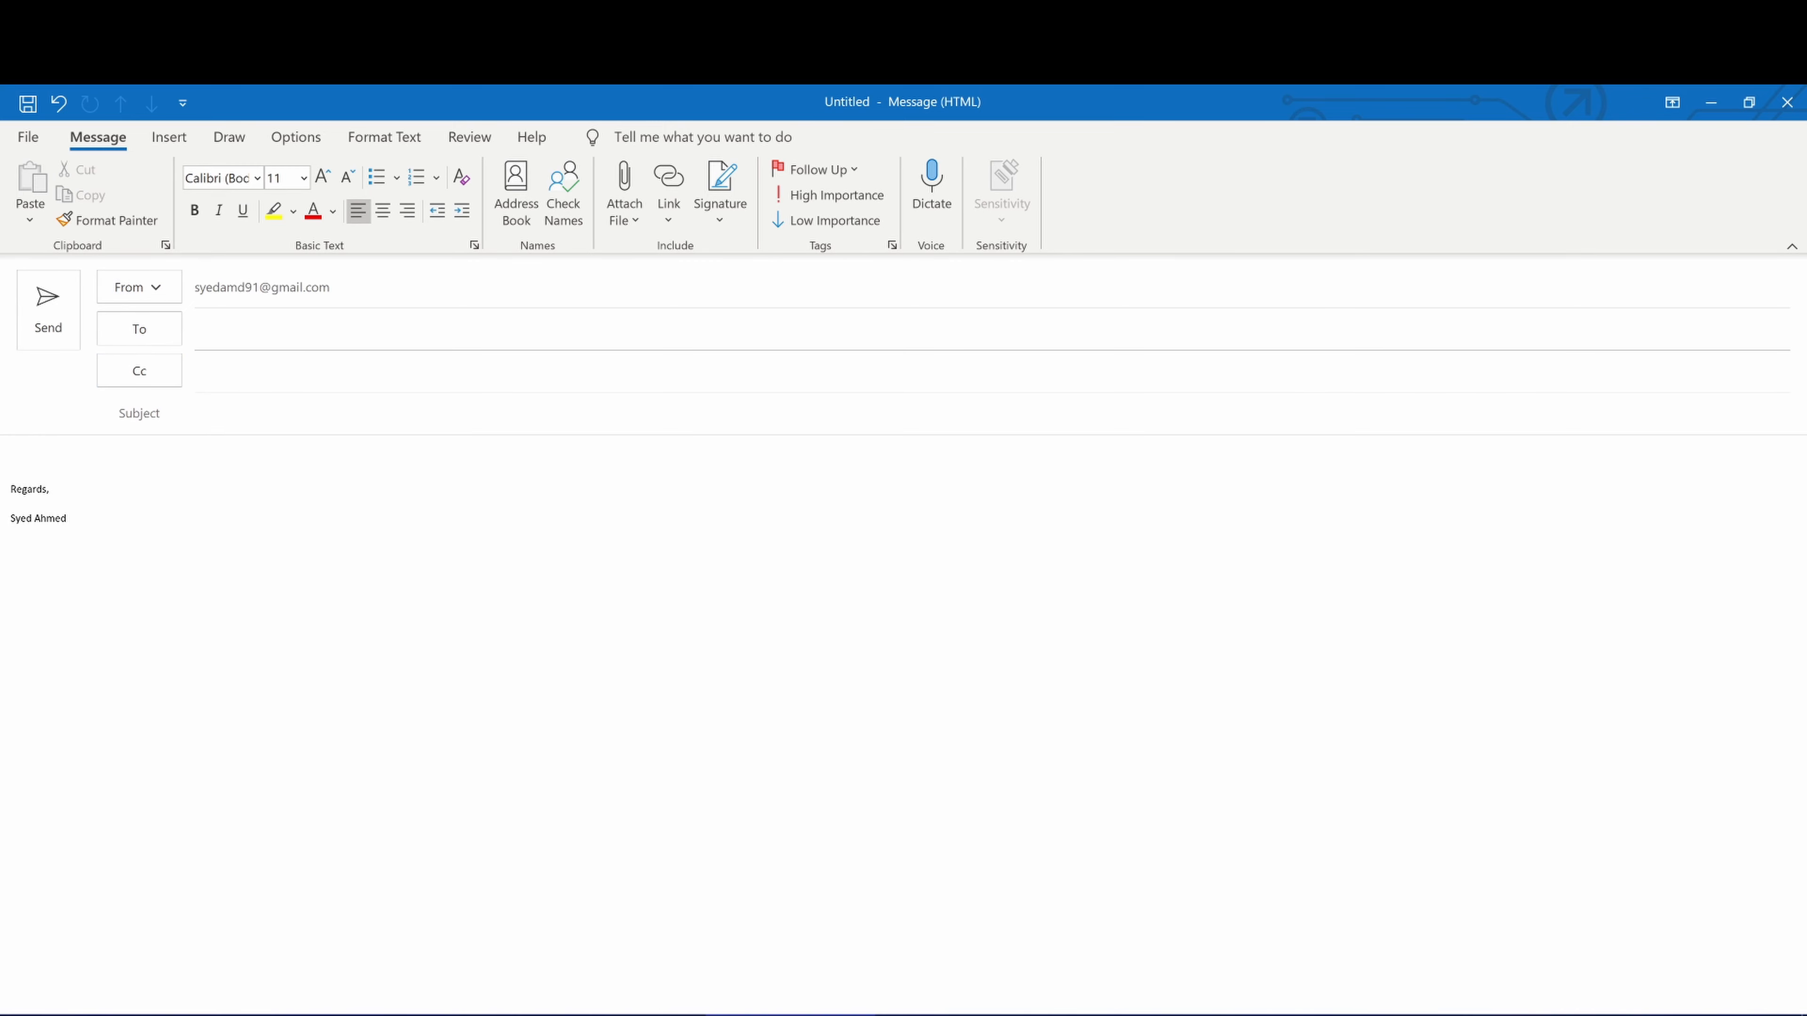
click(169, 287)
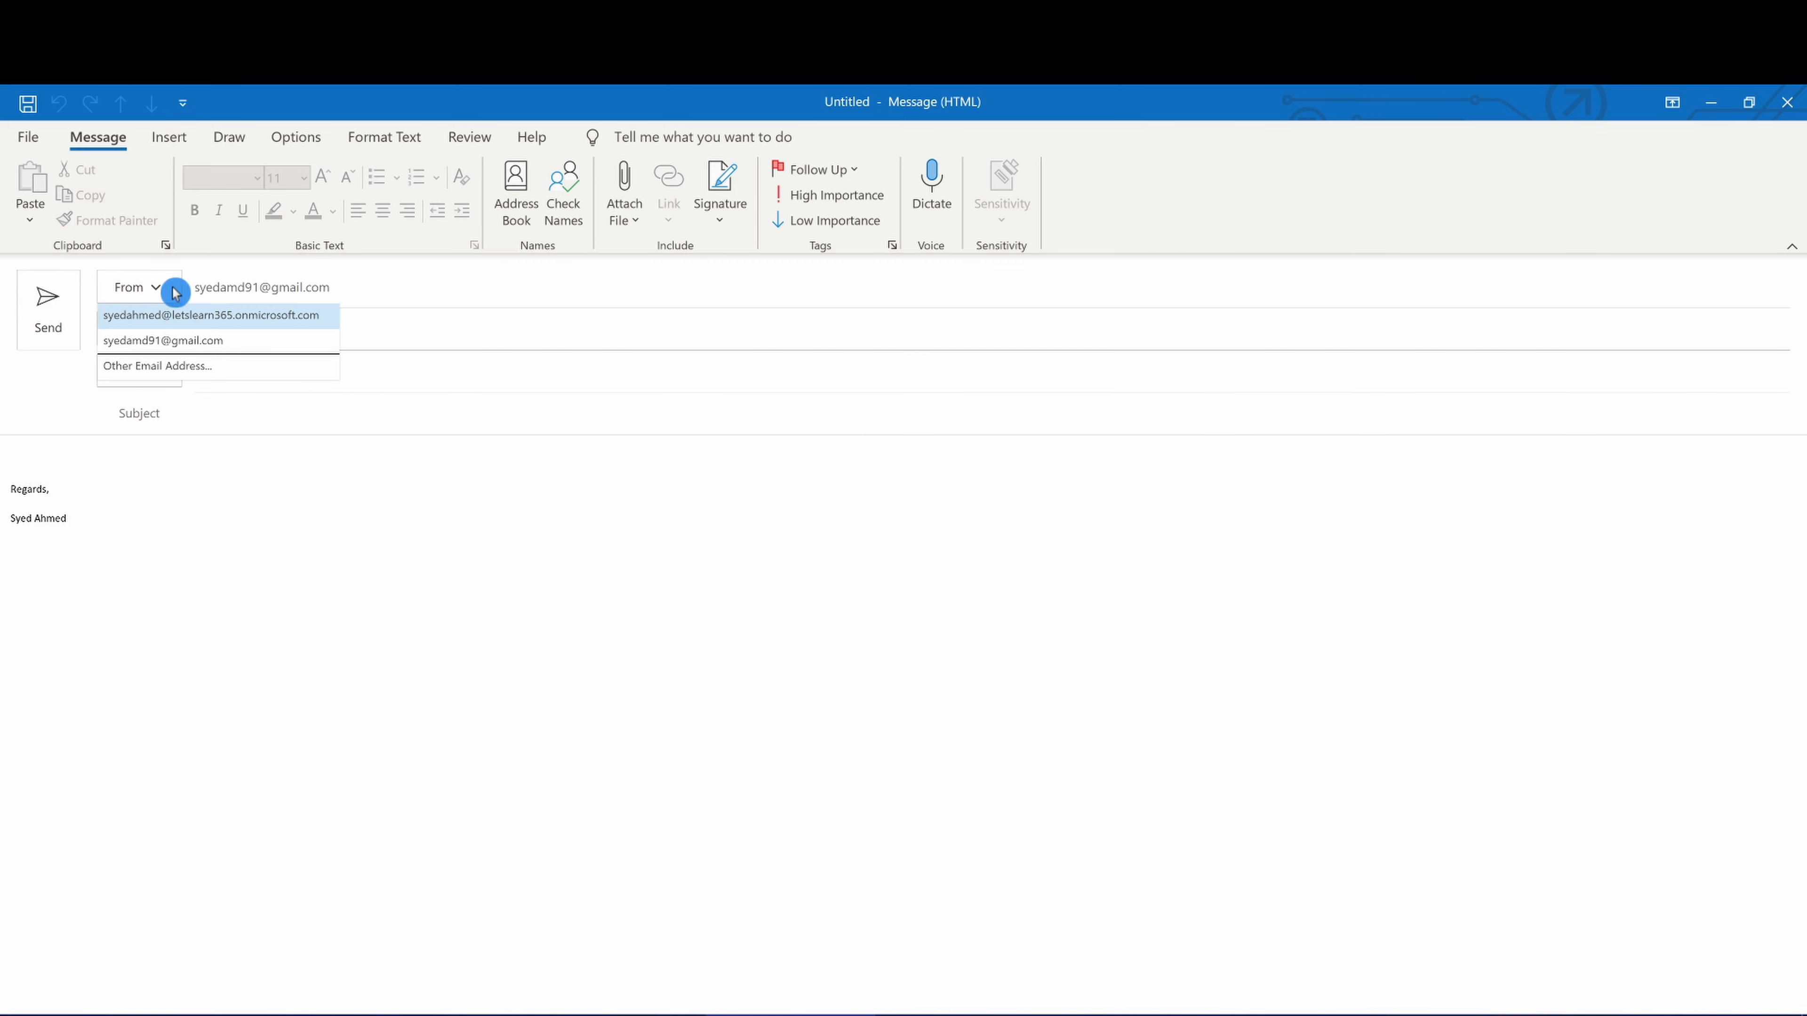
click(192, 316)
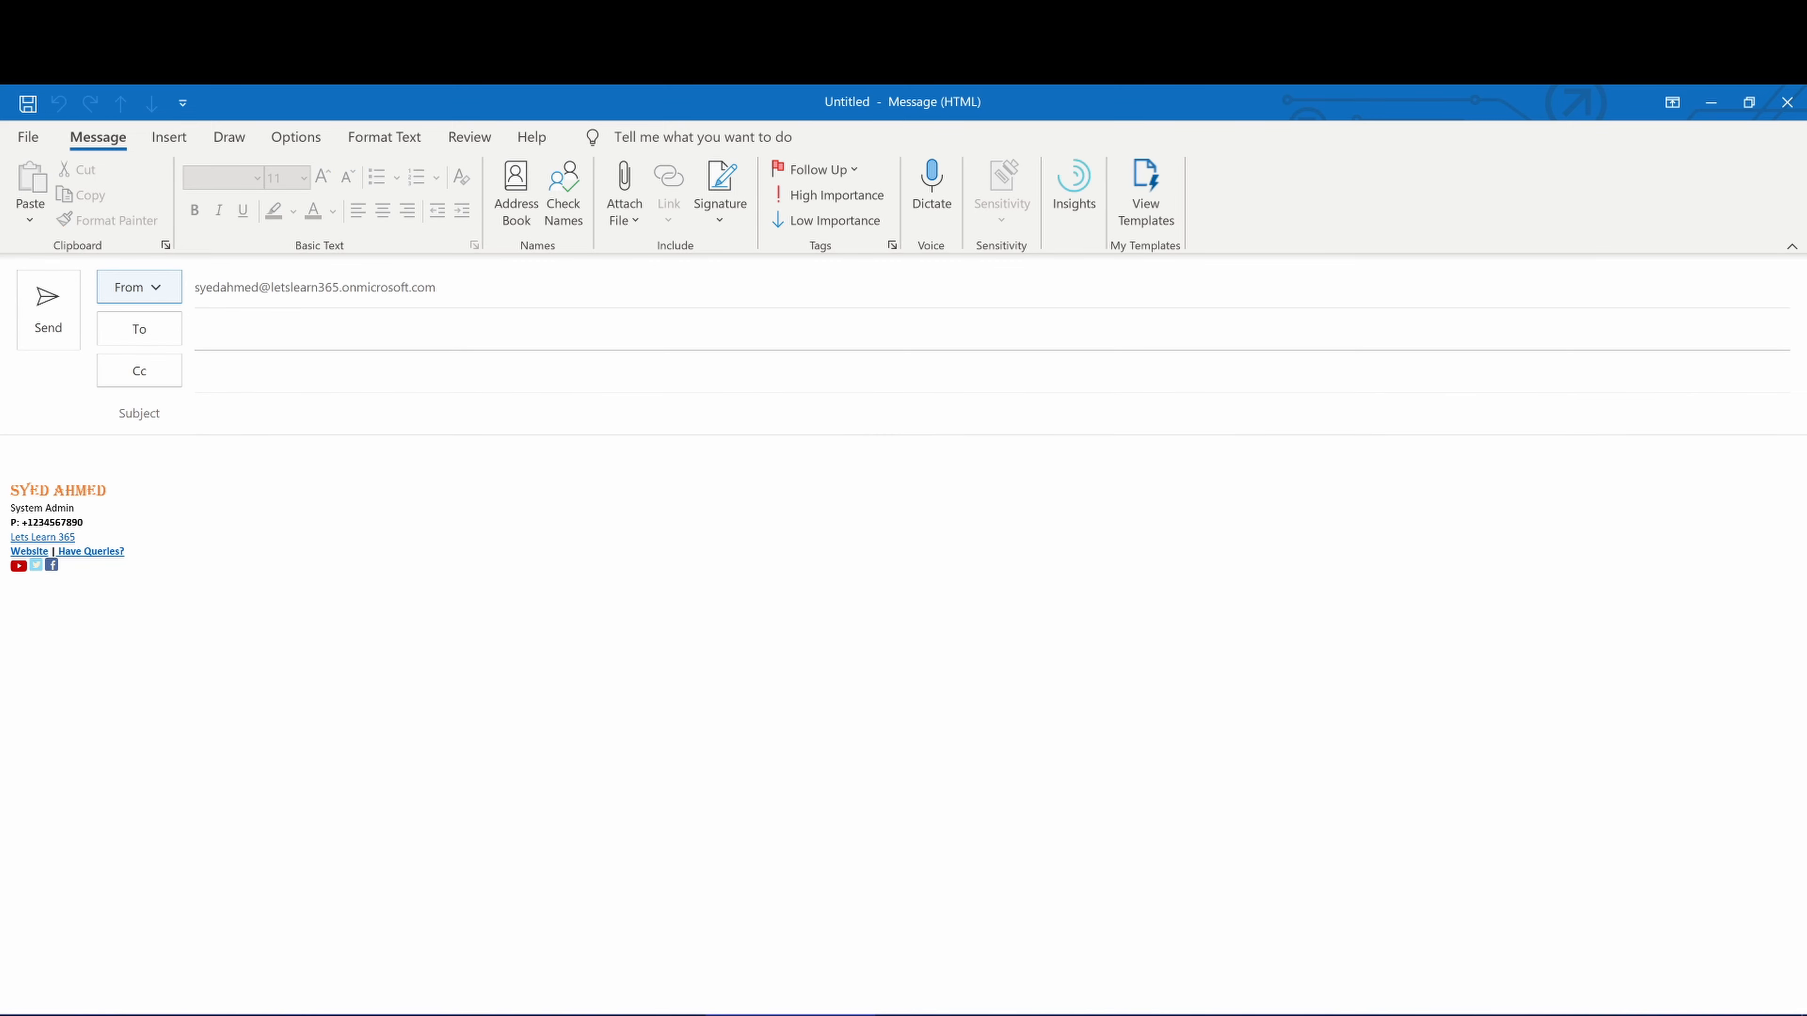
mouse_move(65, 568)
mouse_down()
mouse_move(108, 492)
mouse_move(11, 490)
mouse_up()
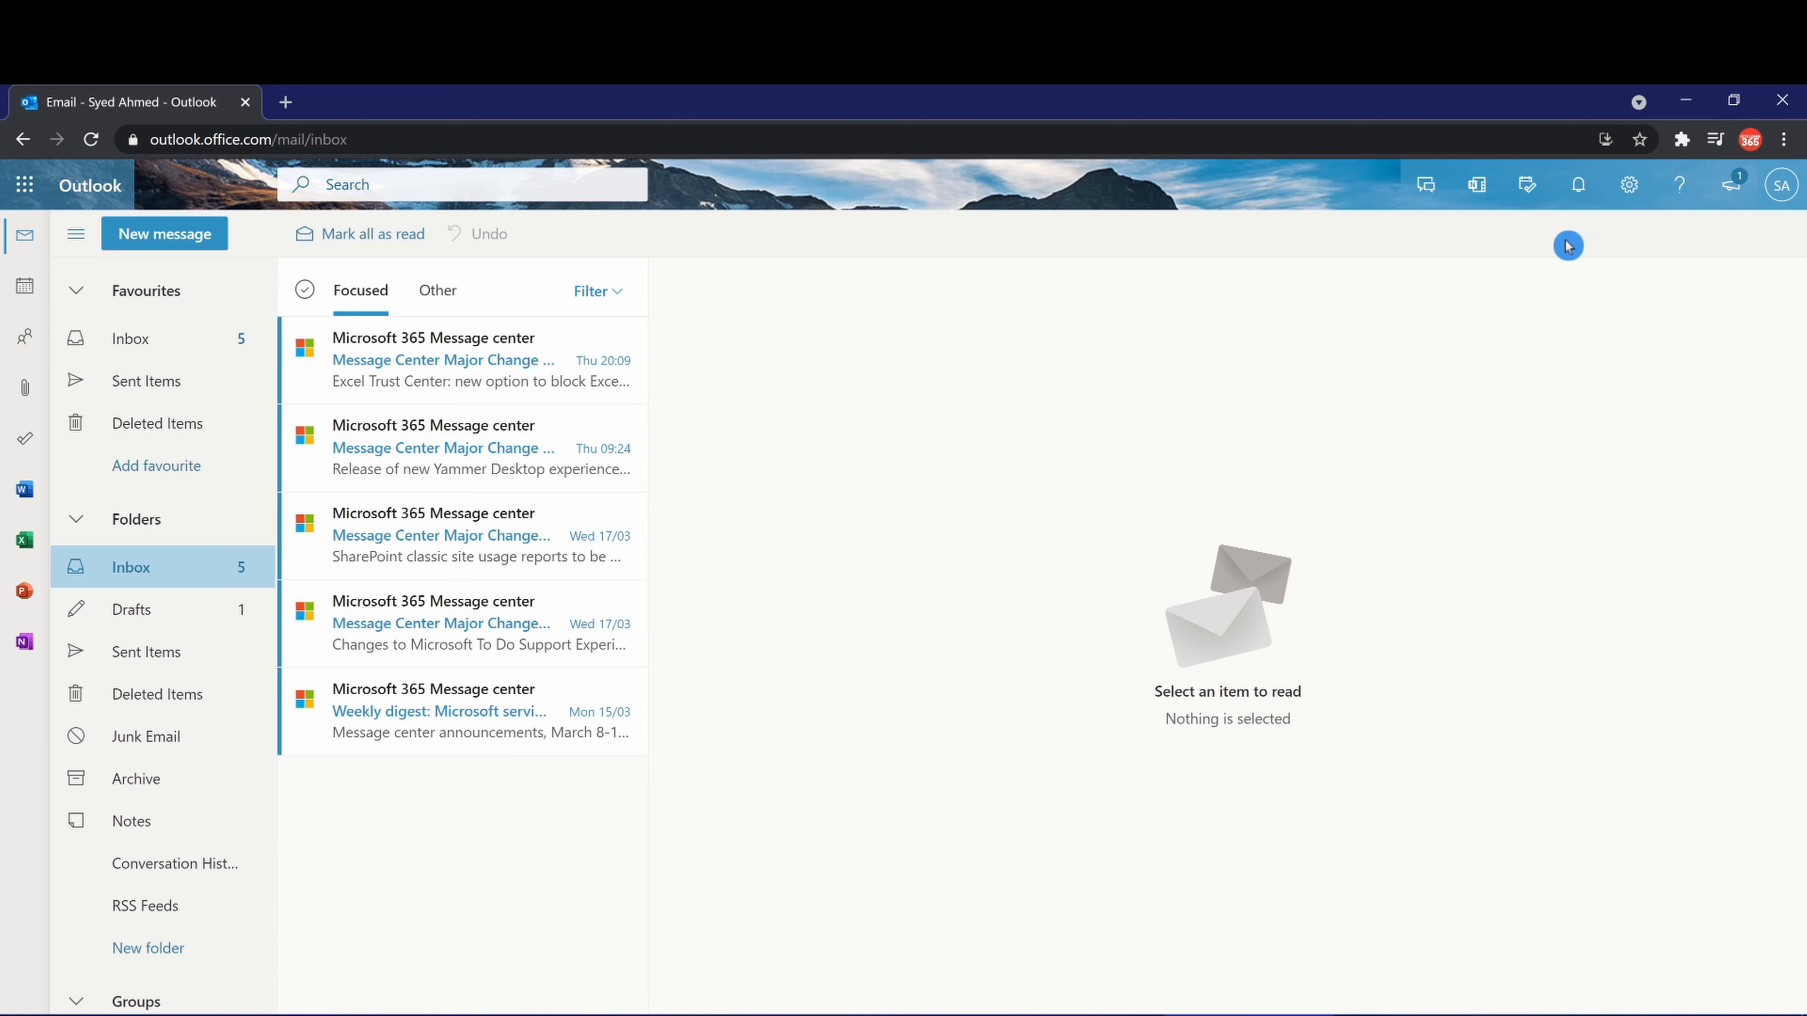
In Outlook on the web, search the settings for "Signature" and include the email signature automatically on new messages and on forwards and replies
click(1636, 193)
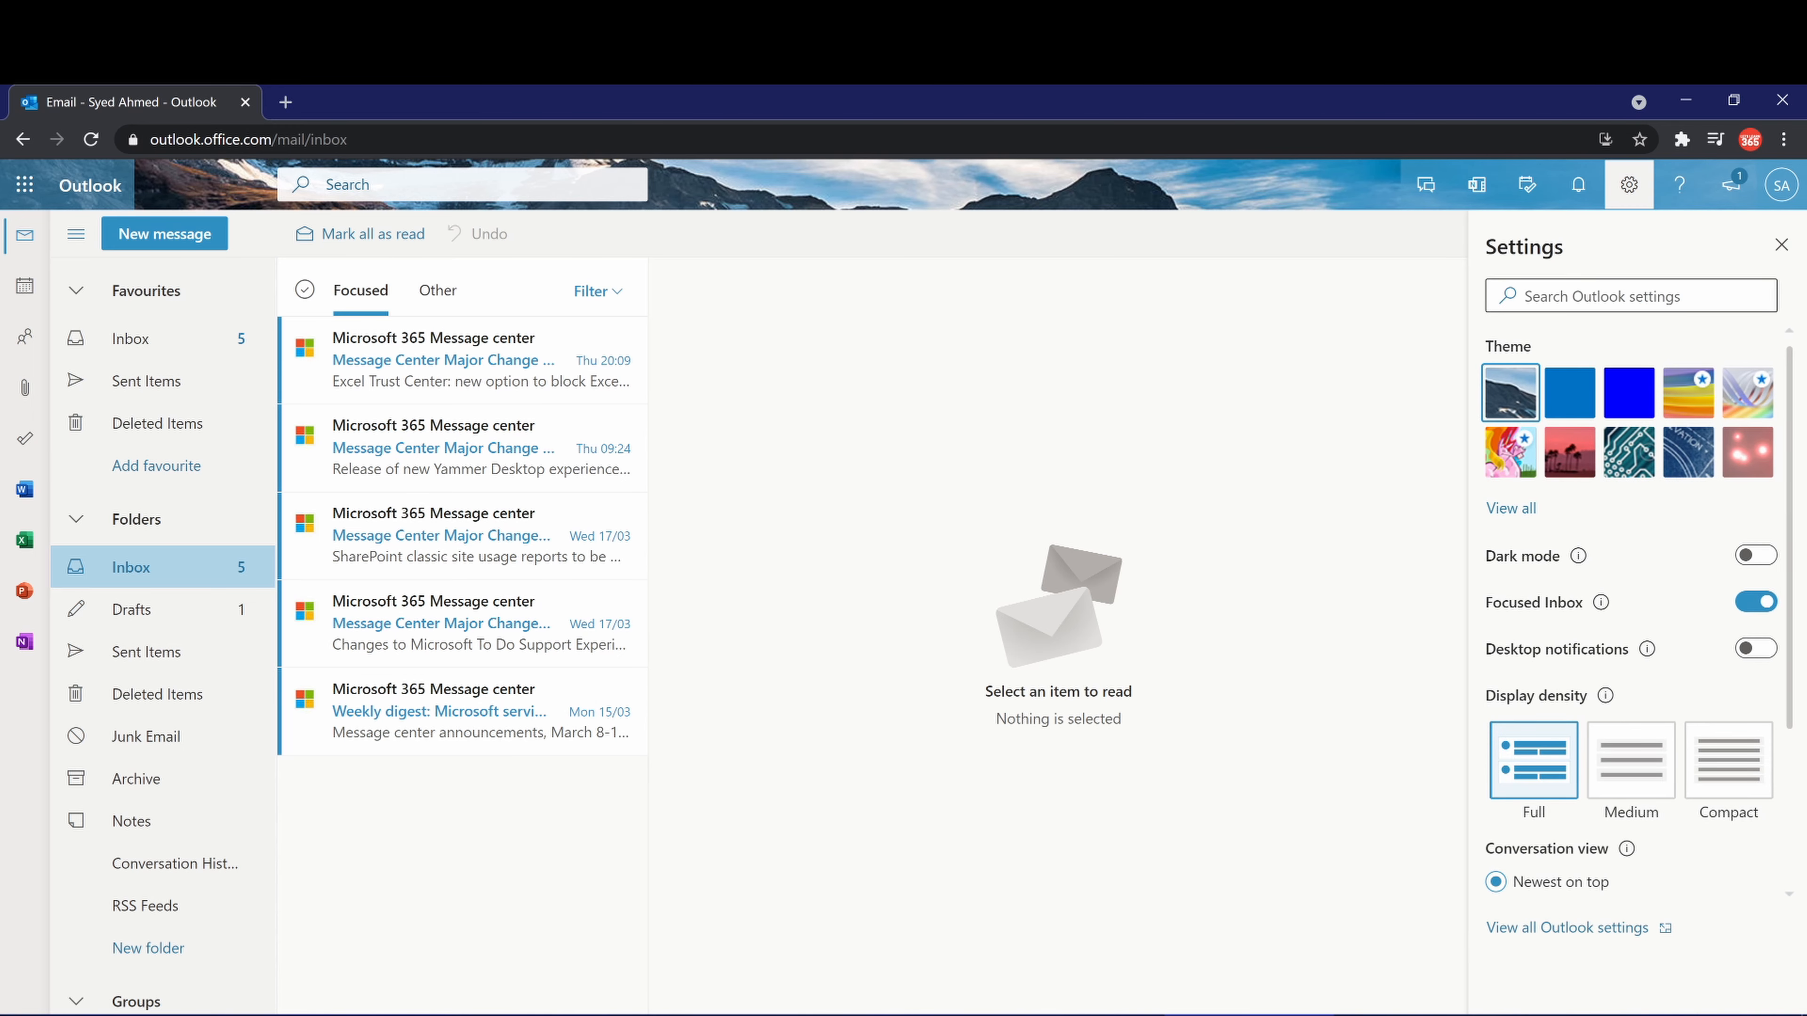
text(Sig)
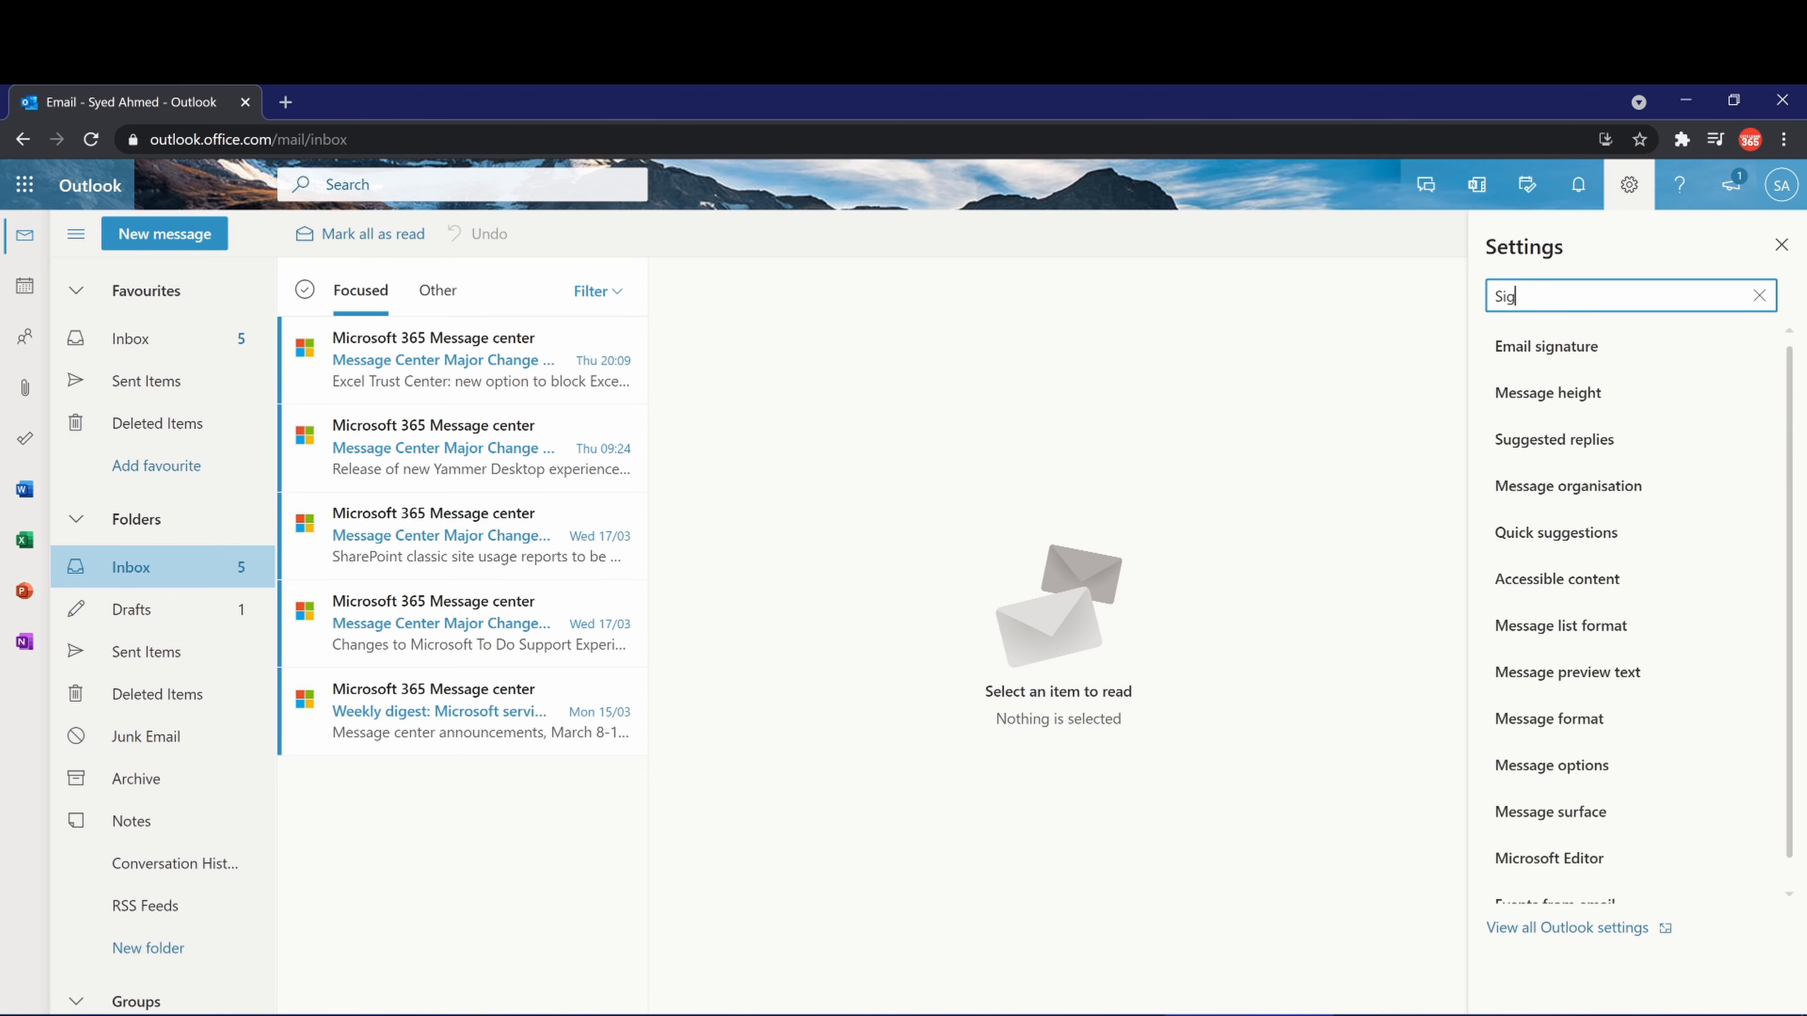
text(nature)
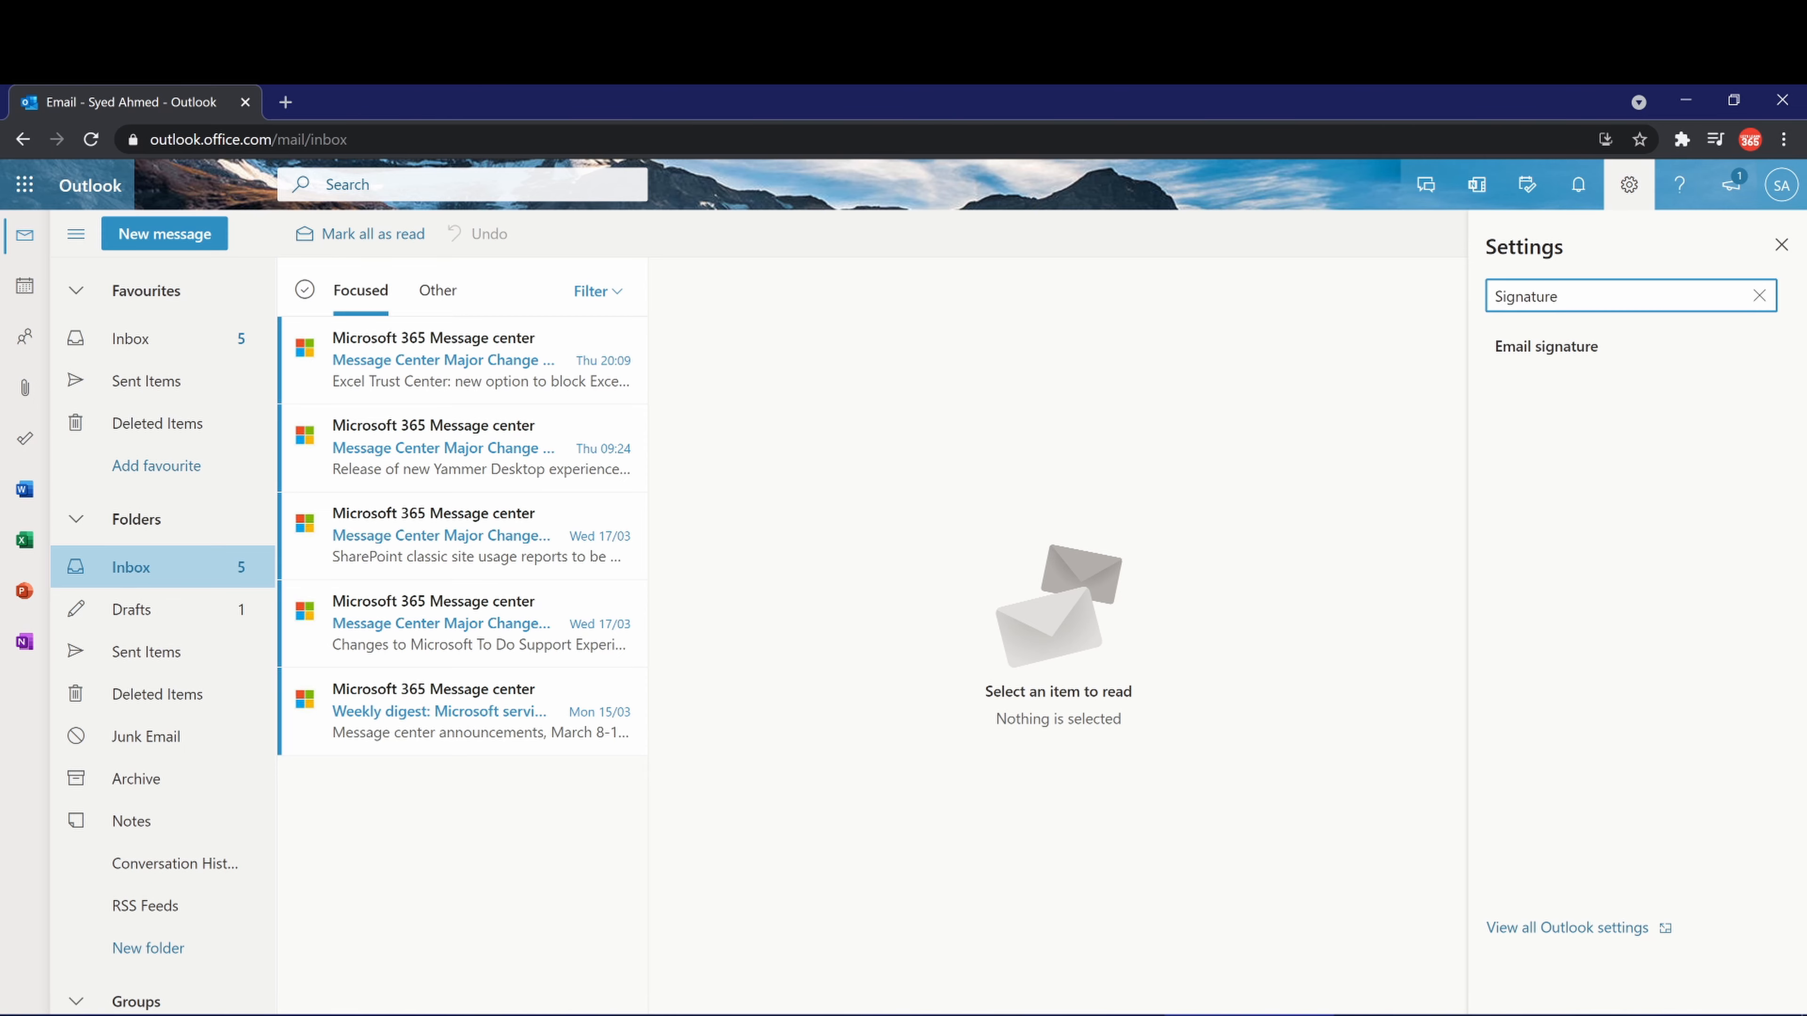
click(1543, 352)
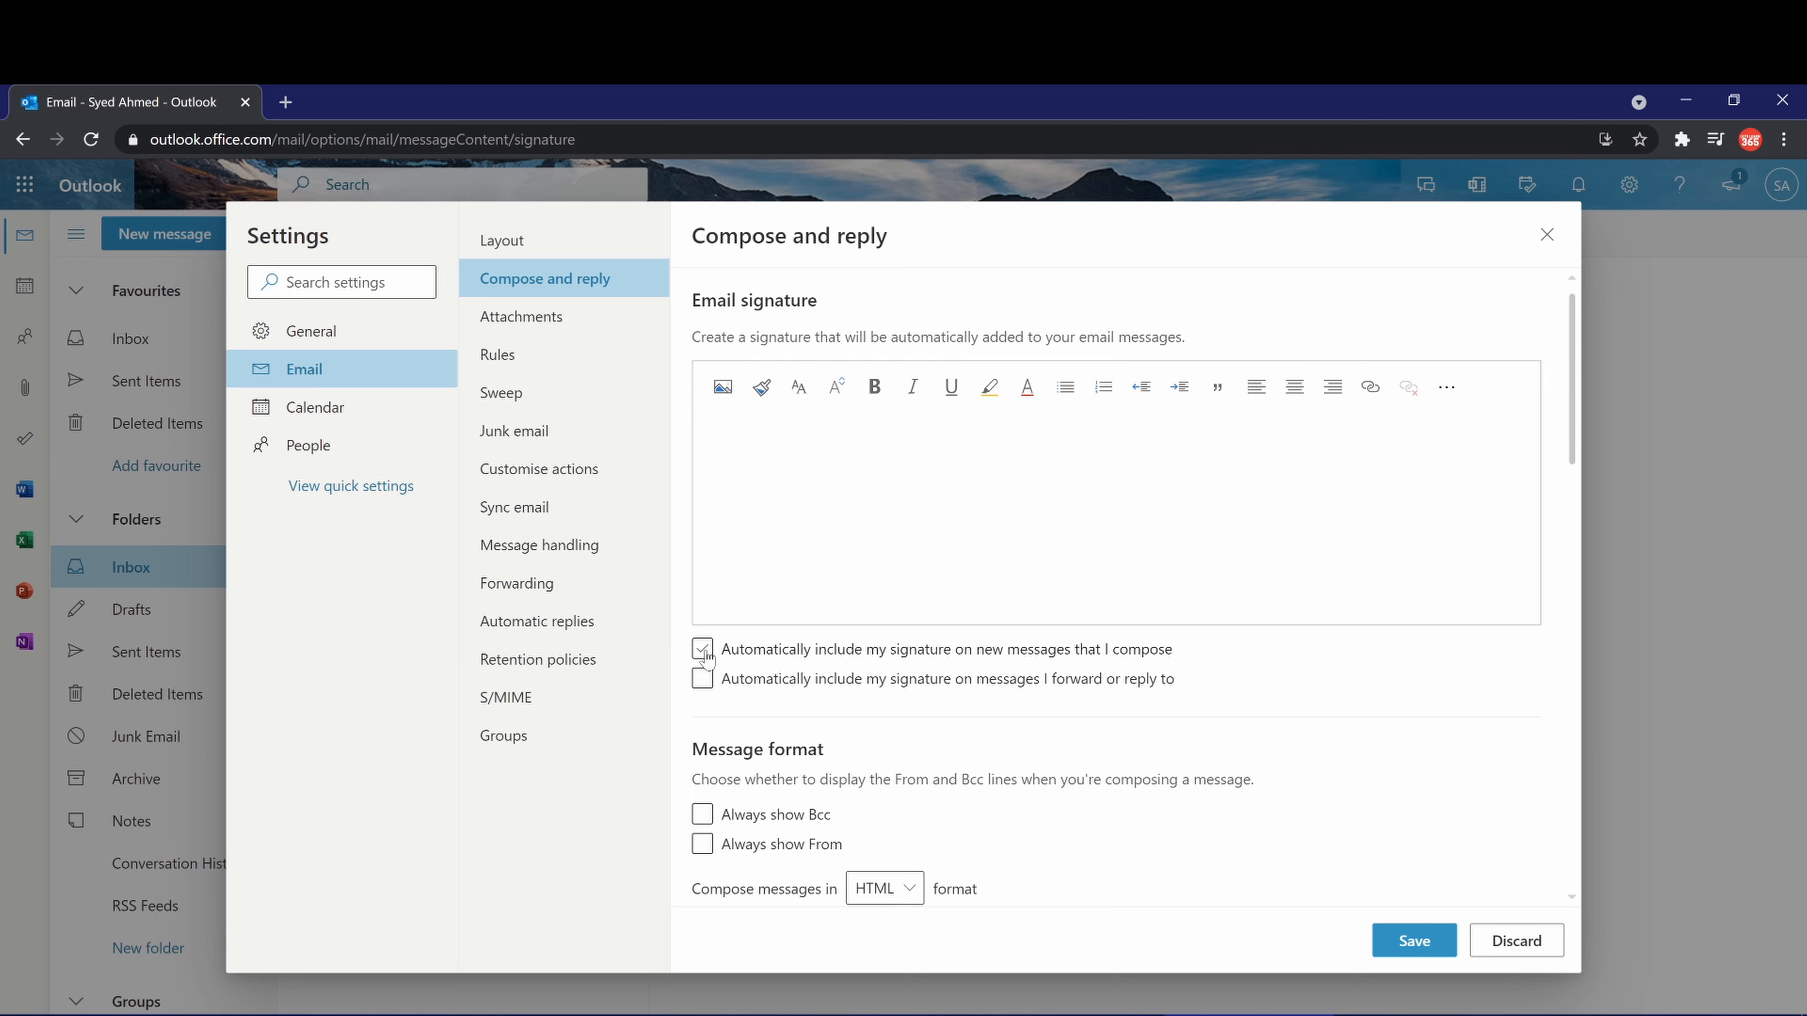
click(703, 652)
click(701, 682)
Write the web email signature as "Regards," followed by the sender's full name, save it and close the settings
text(Regards,)
key(Return)
text(Syed)
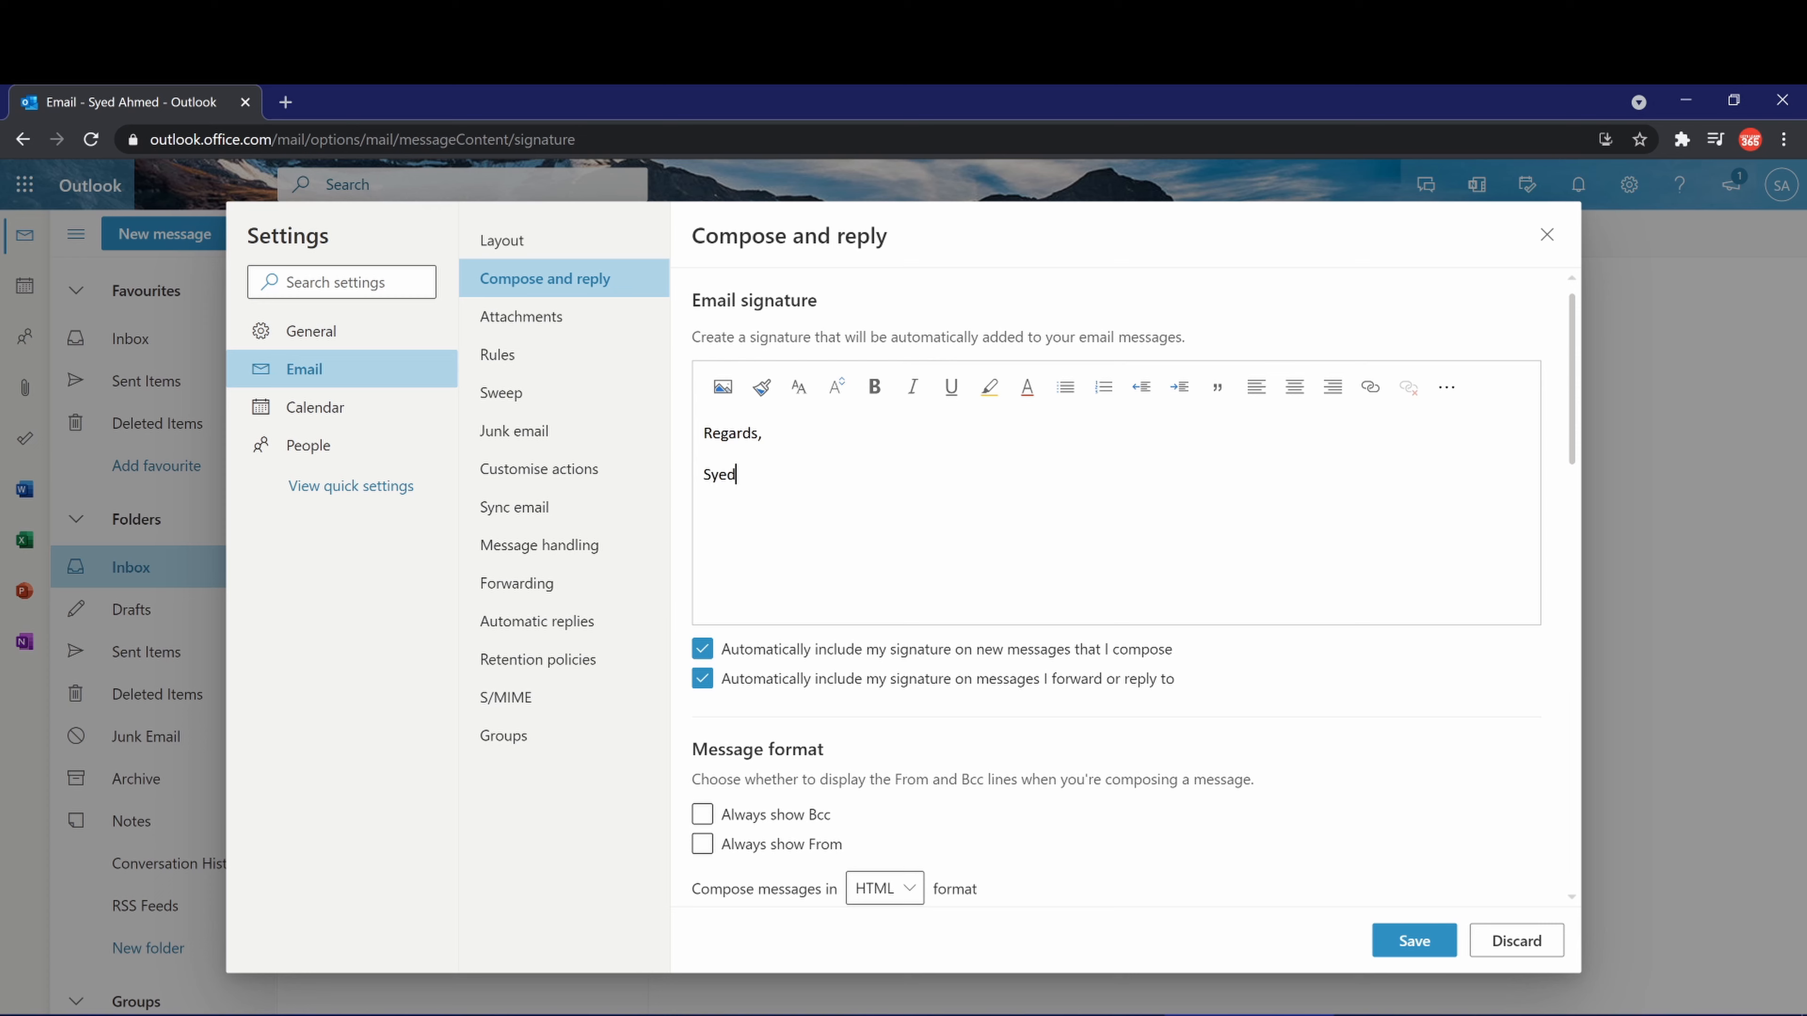
text( Ahmed)
click(1414, 940)
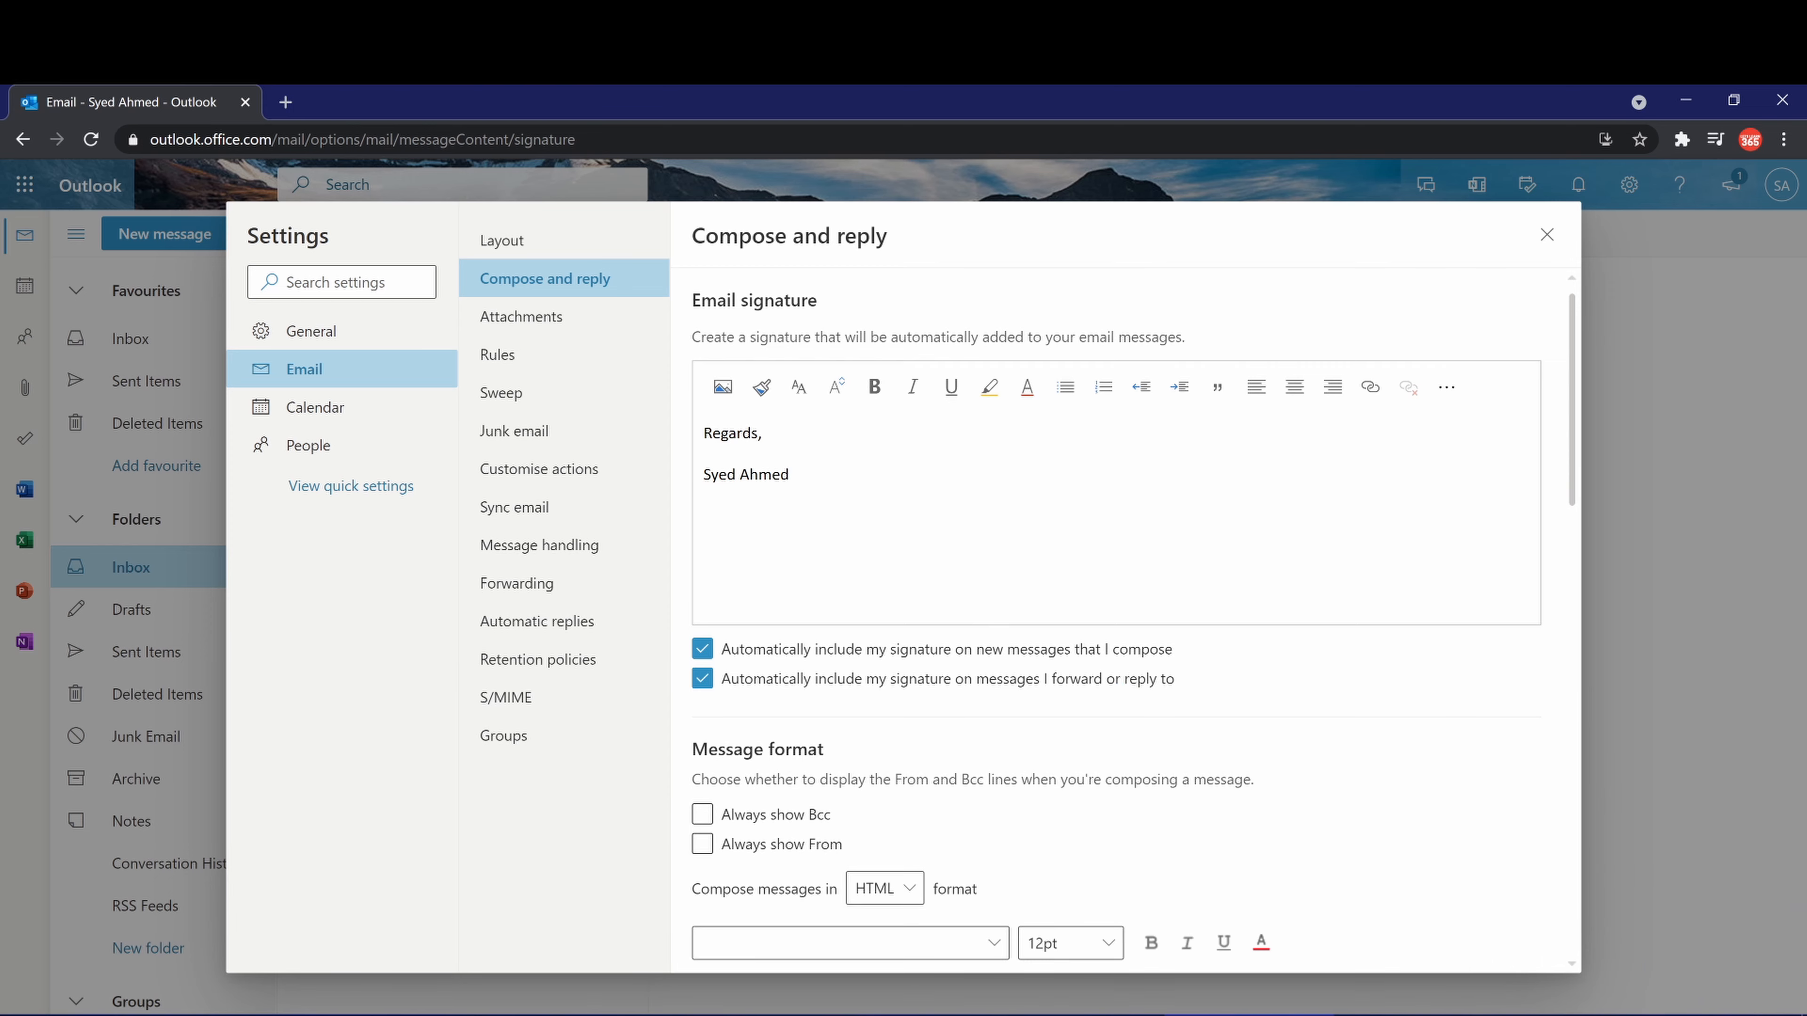
click(1546, 235)
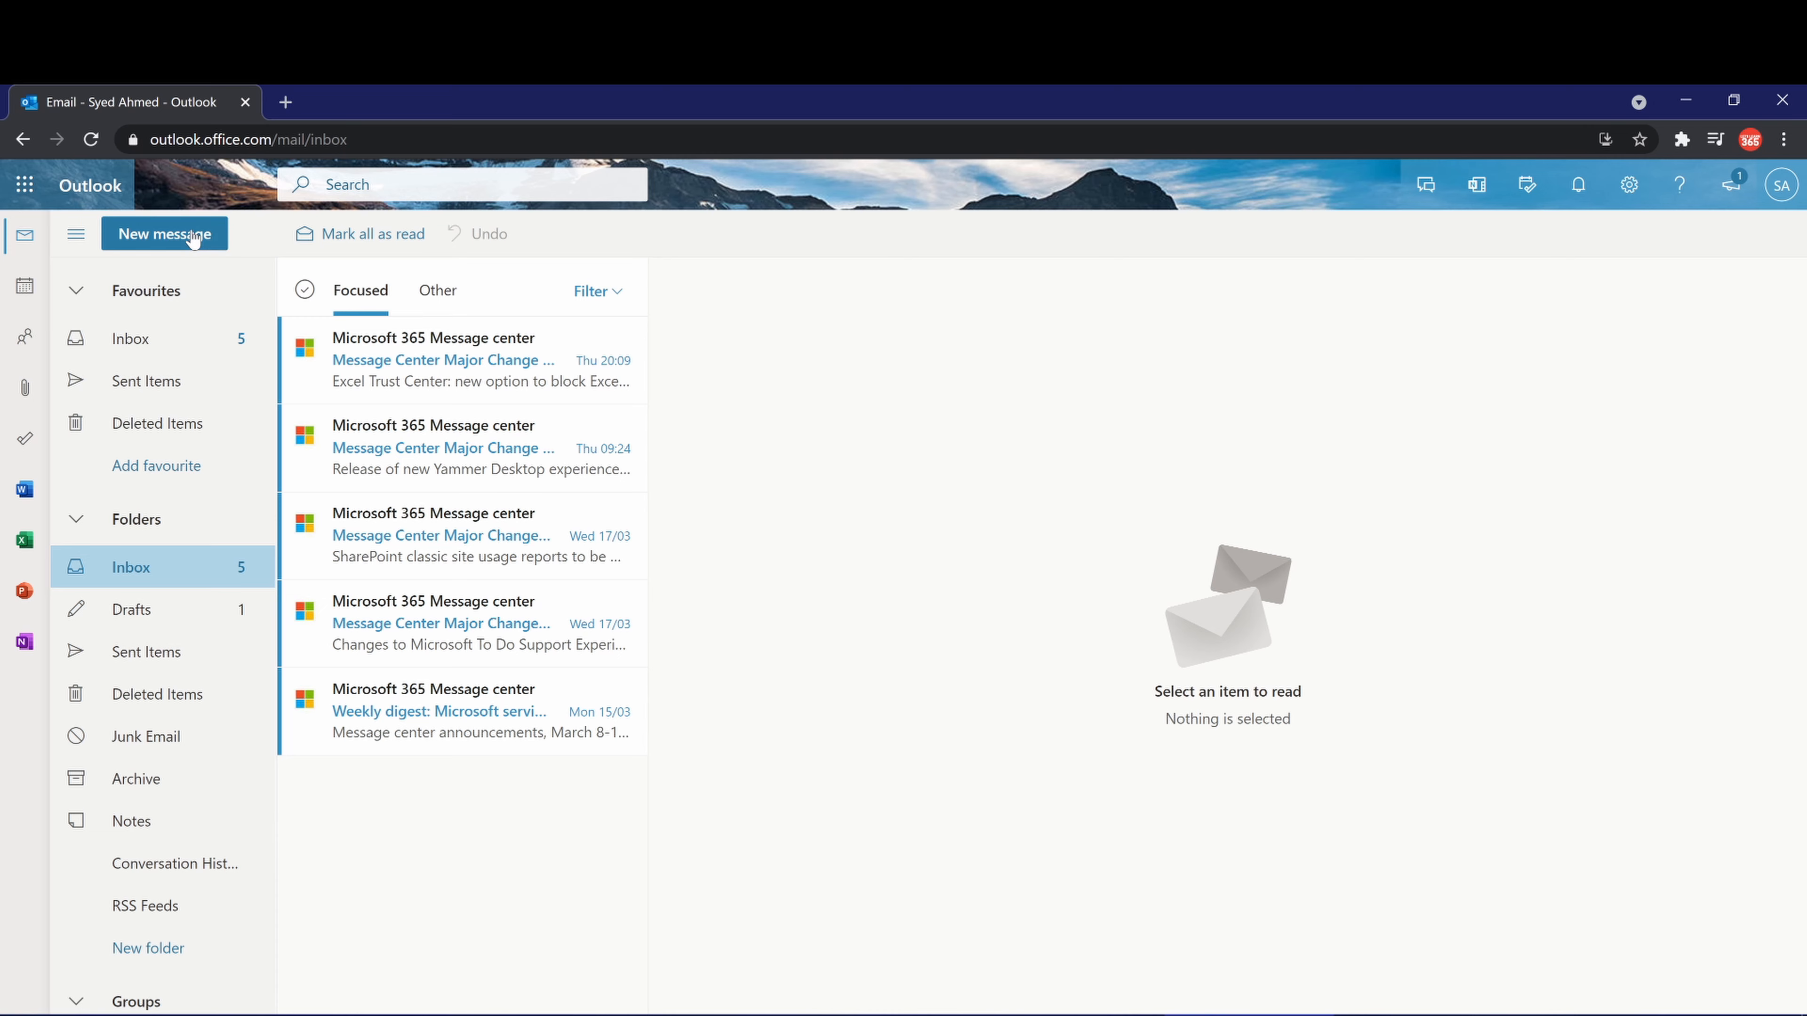
Start a new message in Outlook on the web and check the signature inserted in its body
click(158, 237)
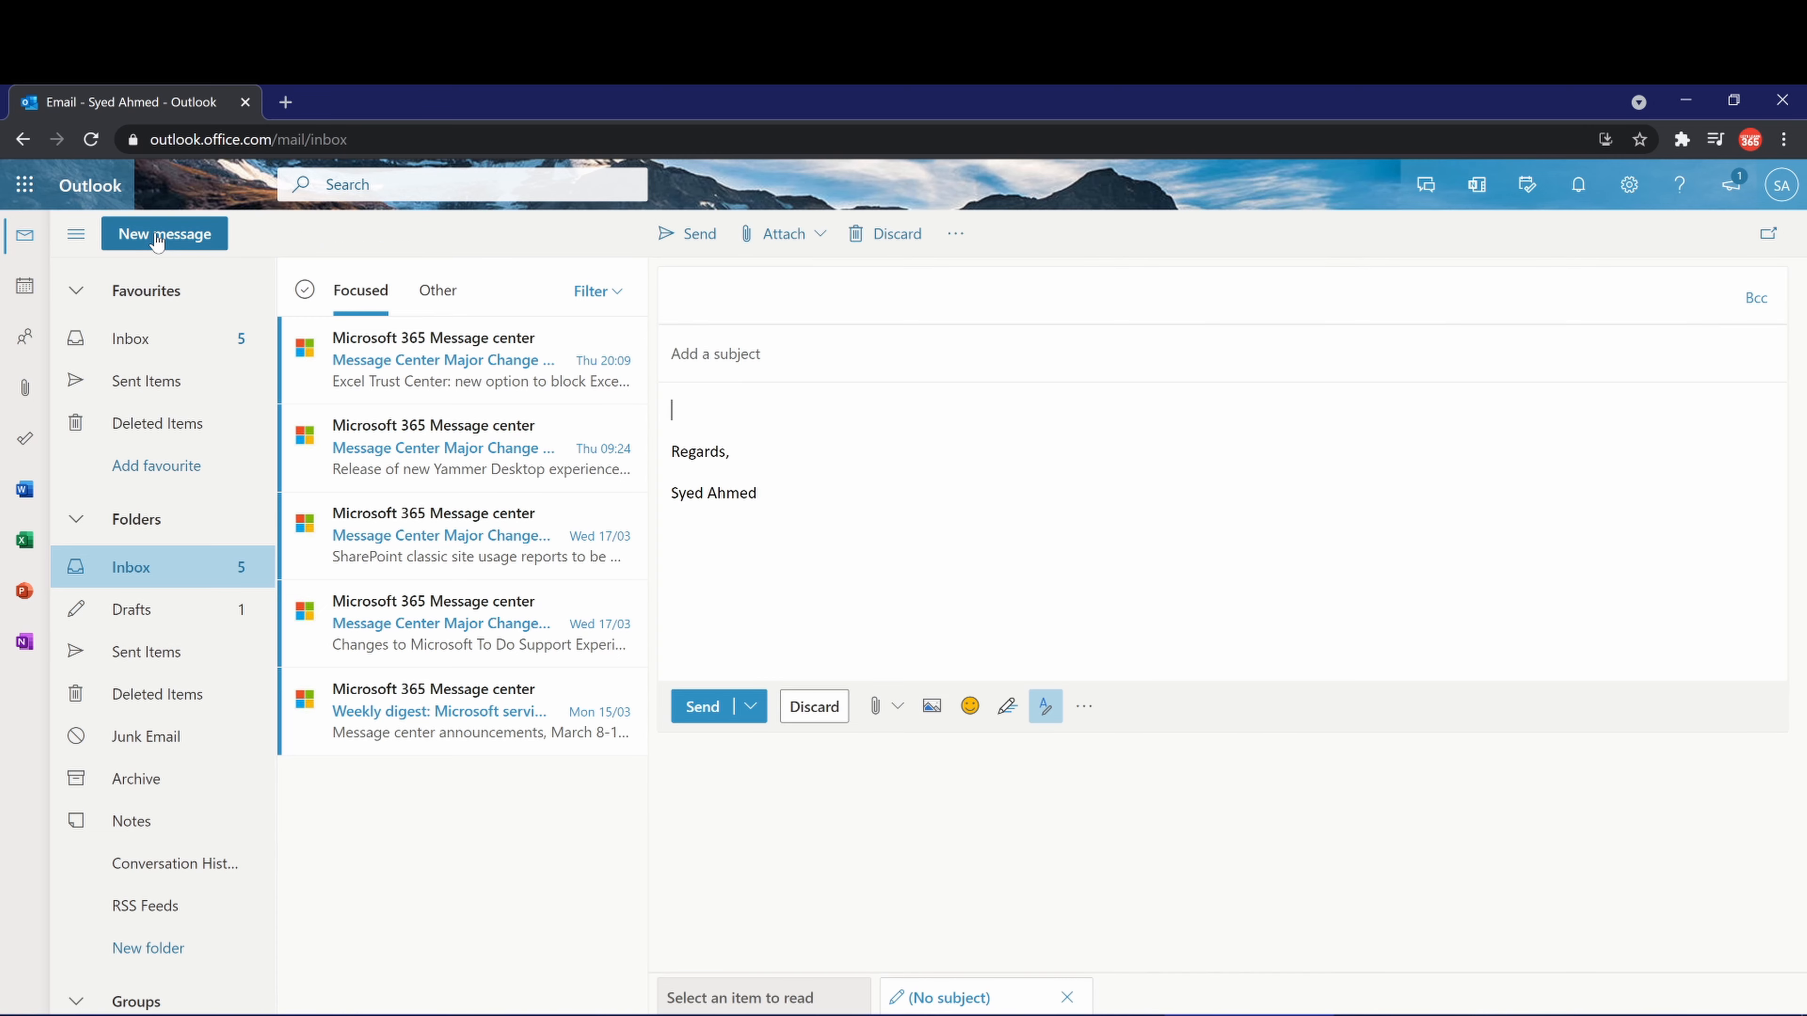
drag(759, 554, 621, 462)
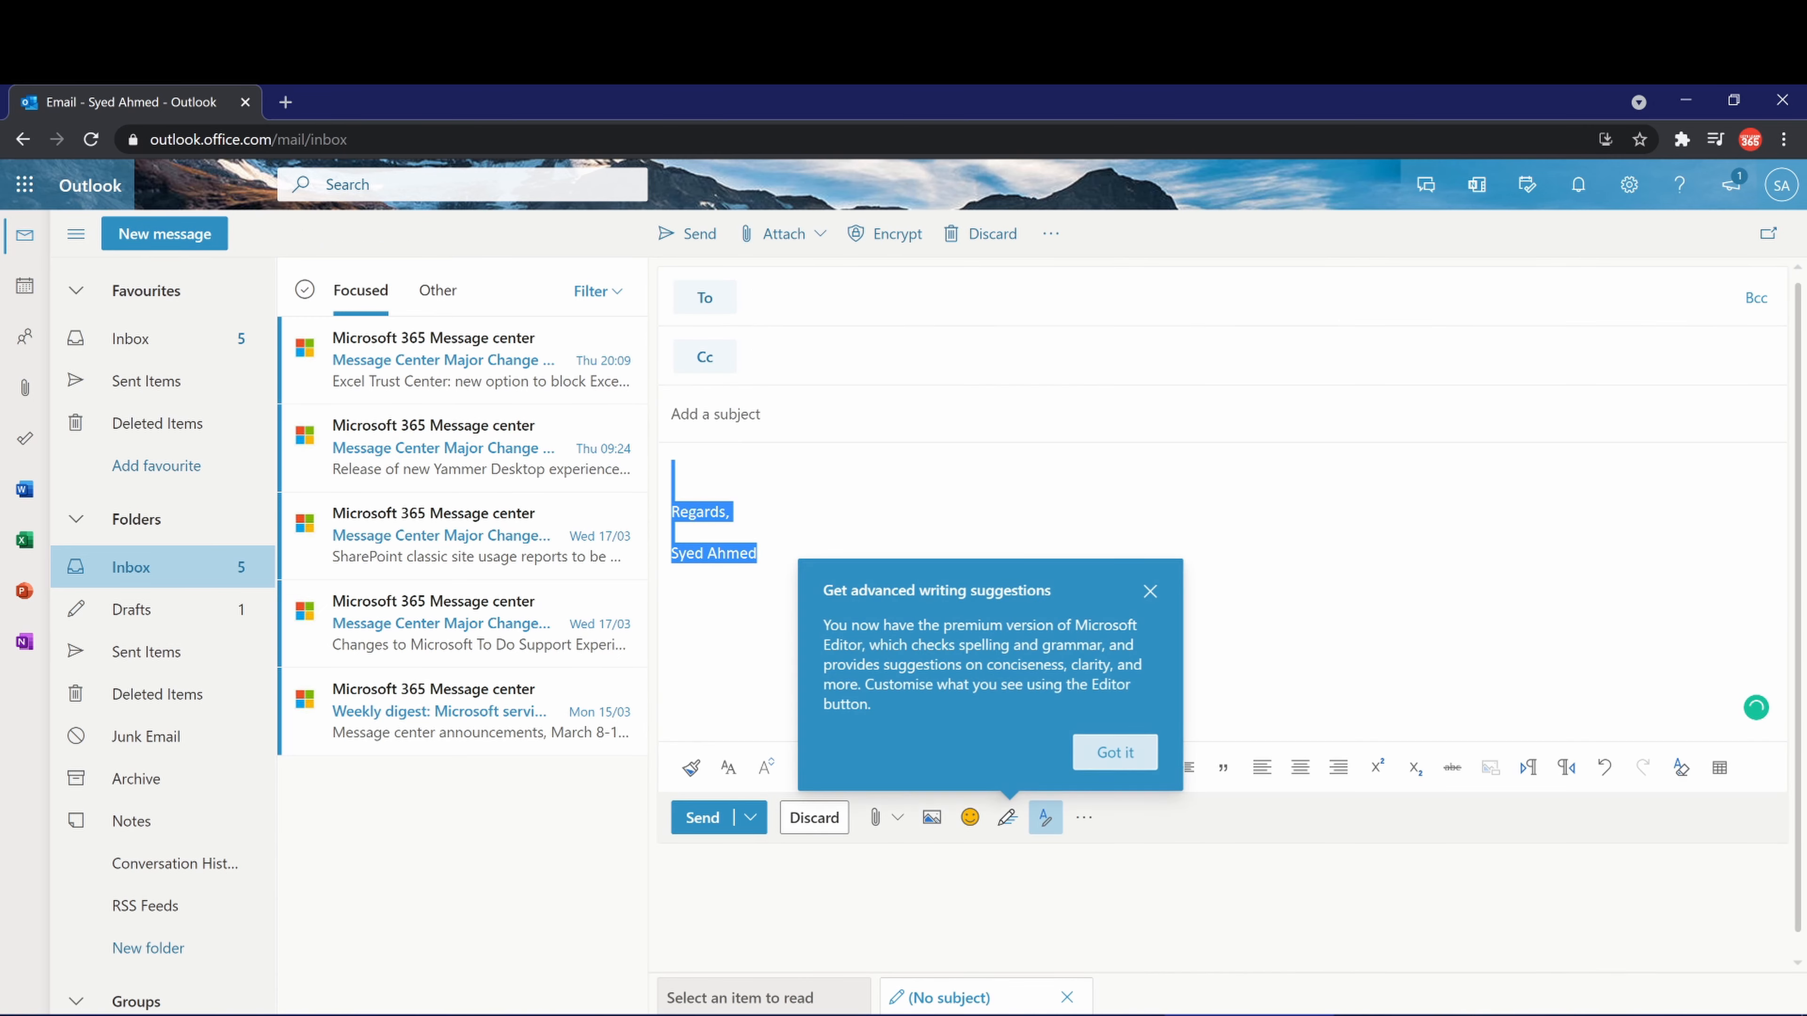
click(1109, 533)
click(1184, 459)
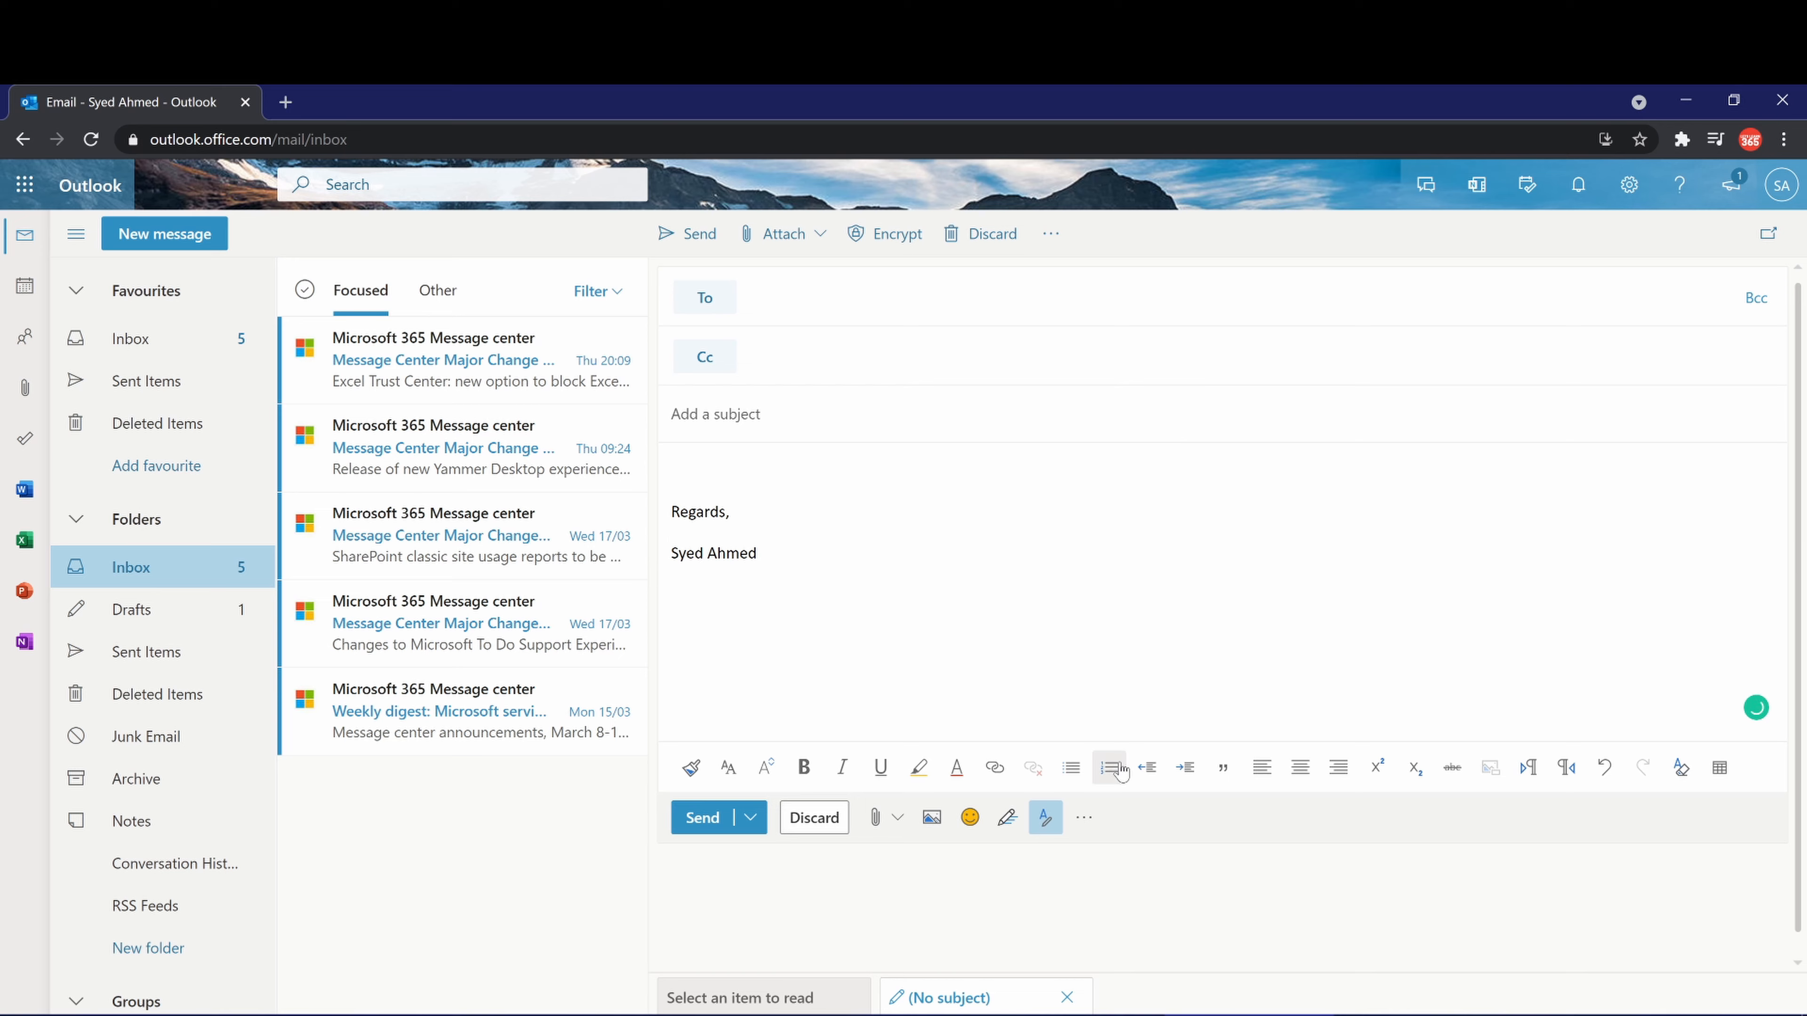